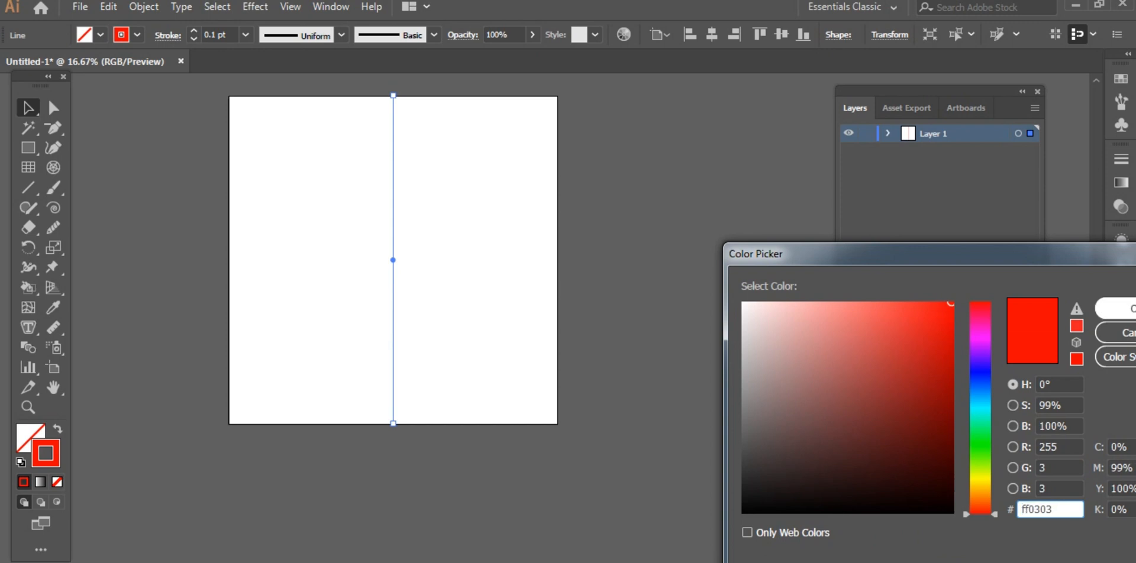
Apply stroke colour ff0303 to the vertical line and add a horizontal copy crossing it at the artboard's centre
{"action": "key", "text": "Return"}
{"action": "left_click_drag", "start_coordinate": [328, 204], "coordinate": [493, 318]}
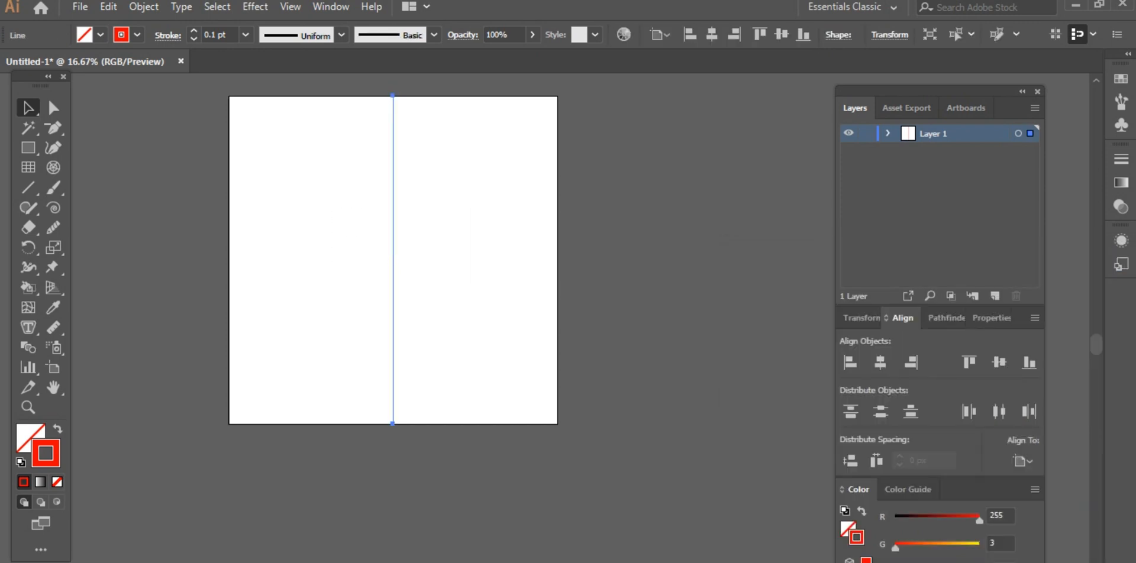
{"action": "left_click_drag", "start_coordinate": [394, 93], "coordinate": [230, 260]}
{"action": "left_click_drag", "start_coordinate": [310, 206], "coordinate": [464, 316]}
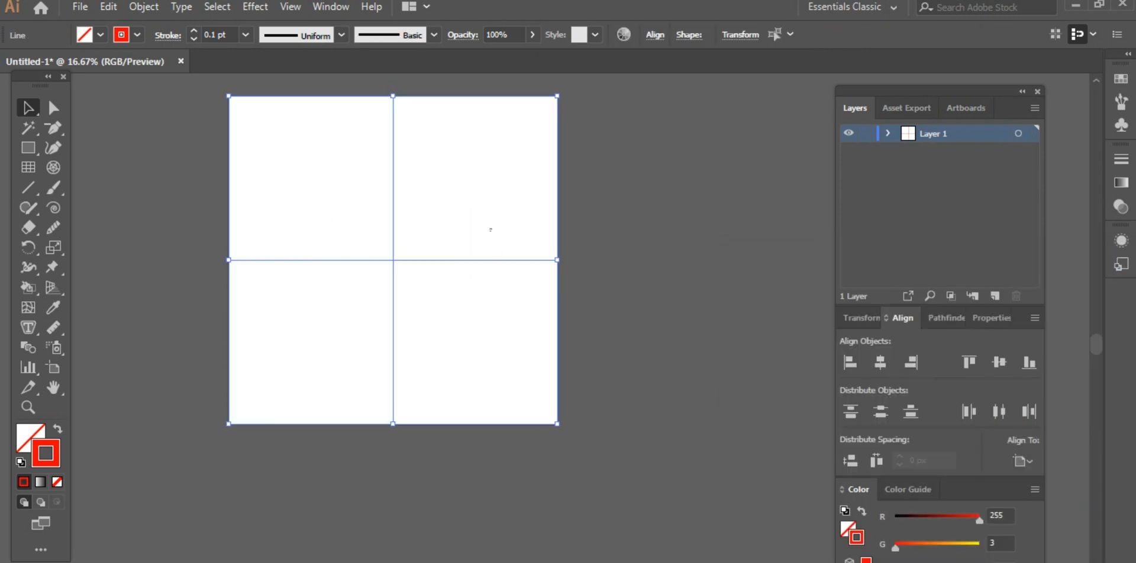
Apply a Transform effect to both crossed lines with a 15° rotation angle and 11 copies
{"action": "left_click", "coordinate": [491, 229]}
{"action": "left_click", "coordinate": [491, 260]}
{"action": "left_click_drag", "start_coordinate": [355, 154], "coordinate": [435, 204]}
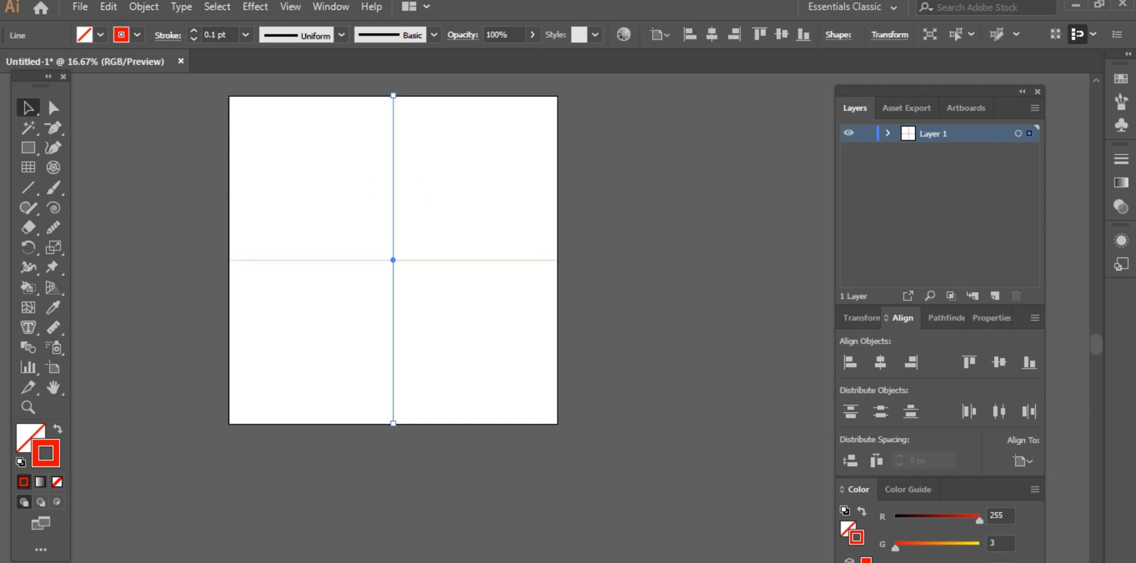
{"action": "left_click_drag", "start_coordinate": [353, 210], "coordinate": [429, 304]}
{"action": "left_click", "coordinate": [255, 7]}
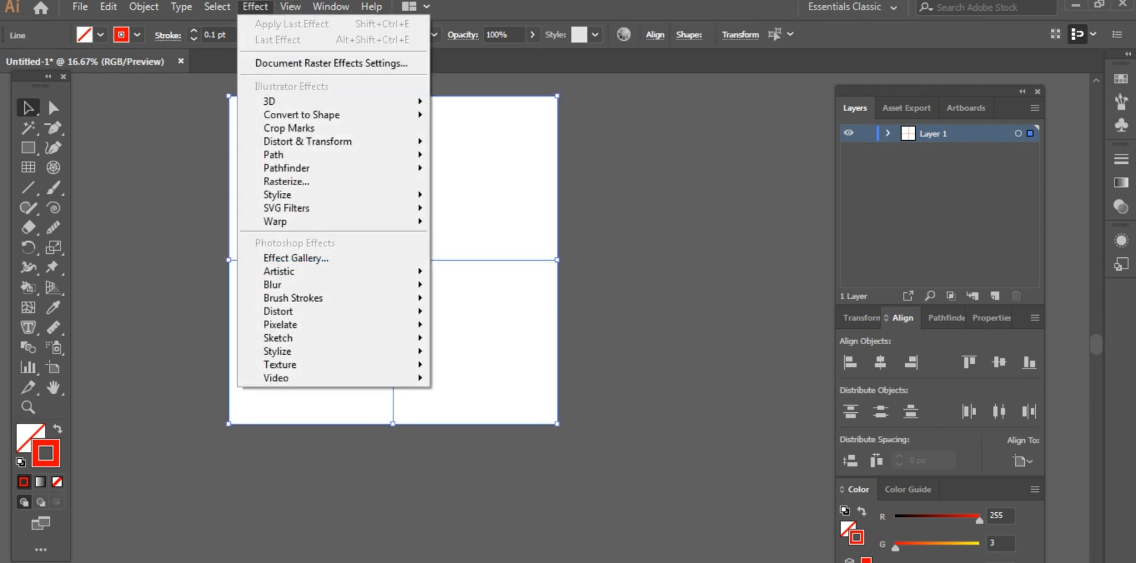
{"action": "mouse_move", "coordinate": [332, 142]}
{"action": "left_click", "coordinate": [480, 198]}
{"action": "left_click", "coordinate": [898, 352]}
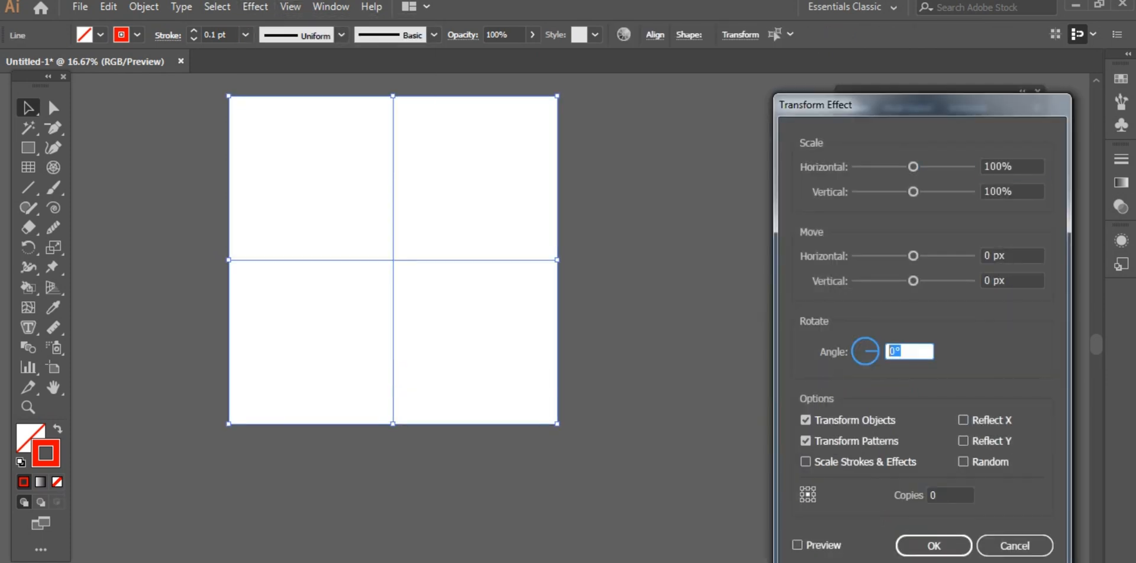
{"action": "type", "text": "15"}
{"action": "key", "text": "Tab"}
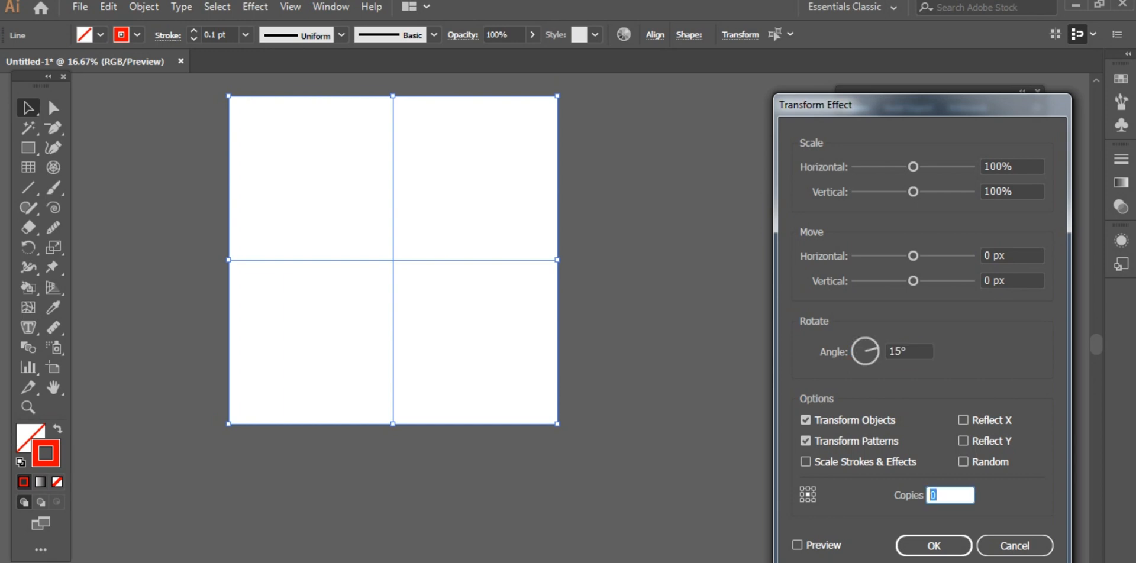
{"action": "left_click", "coordinate": [797, 545]}
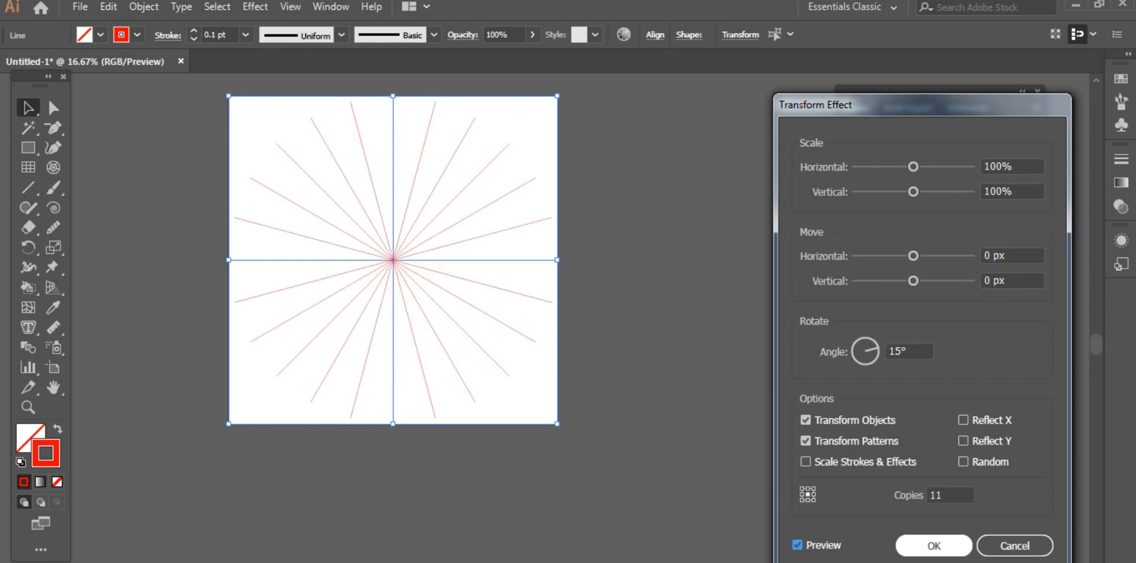
{"action": "left_click", "coordinate": [934, 546]}
Draw a short diagonal path with the Pen tool across the vertical guide in the artboard's upper half
{"action": "left_click", "coordinate": [28, 107]}
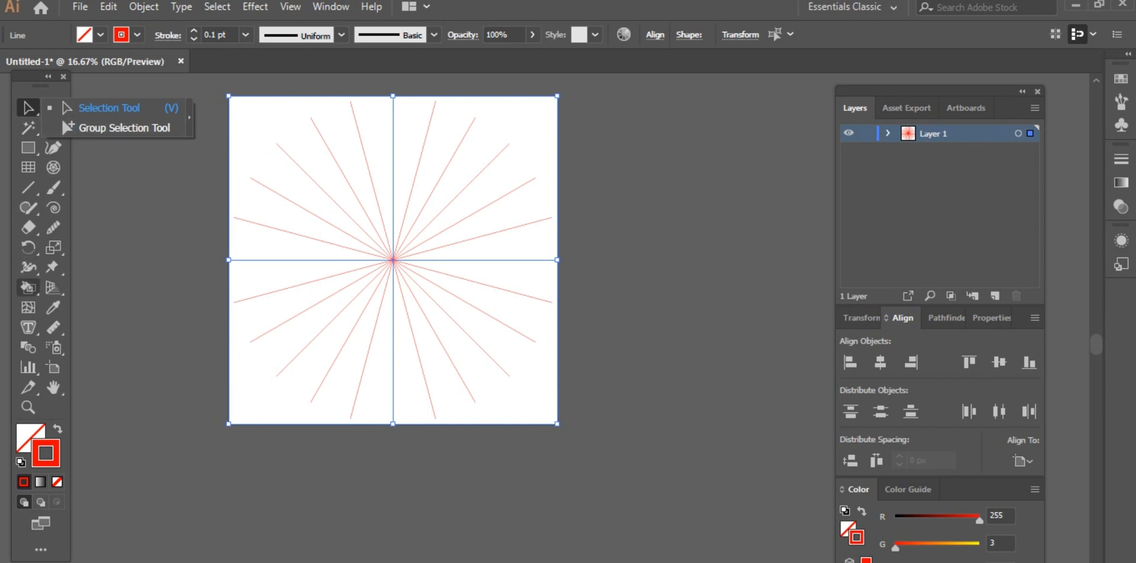
{"action": "right_click", "coordinate": [28, 148]}
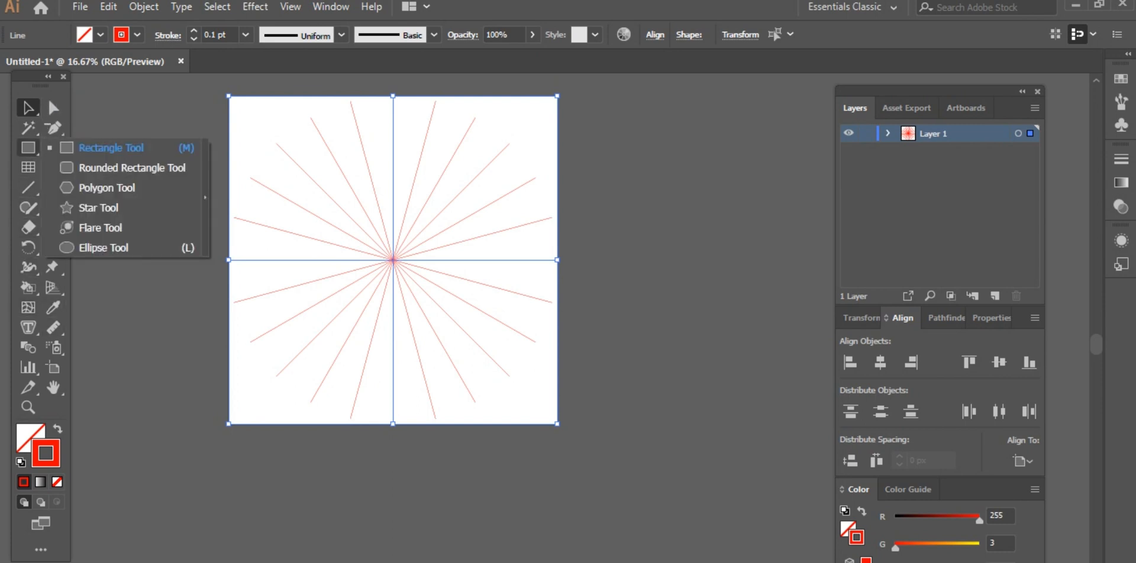
{"action": "right_click", "coordinate": [28, 128]}
{"action": "left_click", "coordinate": [53, 128]}
{"action": "right_click", "coordinate": [53, 128]}
{"action": "left_click", "coordinate": [122, 188]}
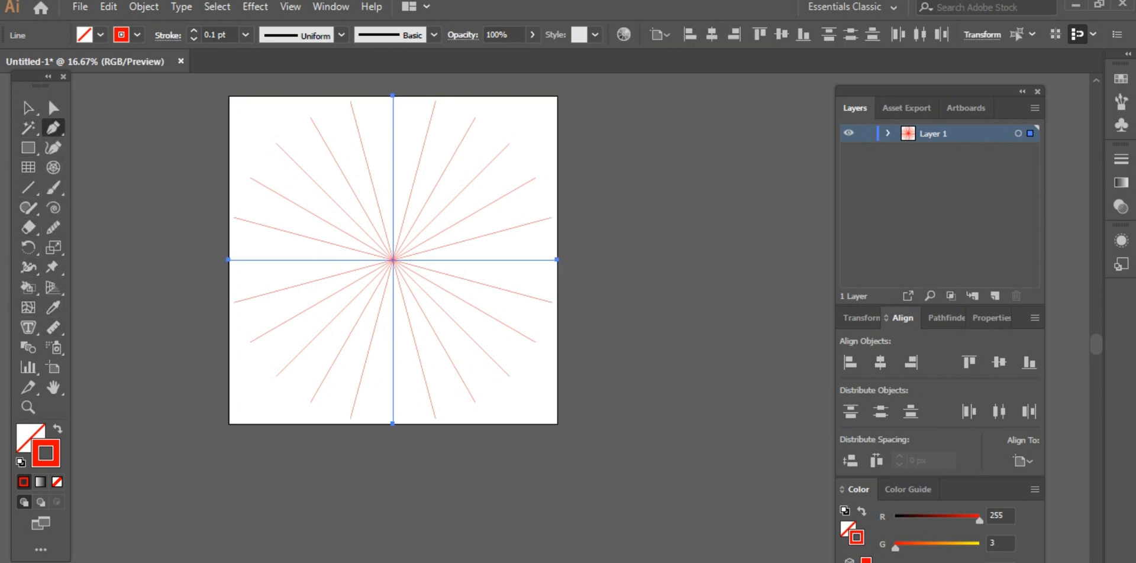
{"action": "left_click", "coordinate": [387, 159]}
{"action": "left_click_drag", "start_coordinate": [416, 194], "coordinate": [207, 189]}
{"action": "left_click", "coordinate": [28, 108]}
Target the whole of Layer 1 and apply a Transform effect with a 15° rotation angle and 24 copies
{"action": "left_click", "coordinate": [888, 133]}
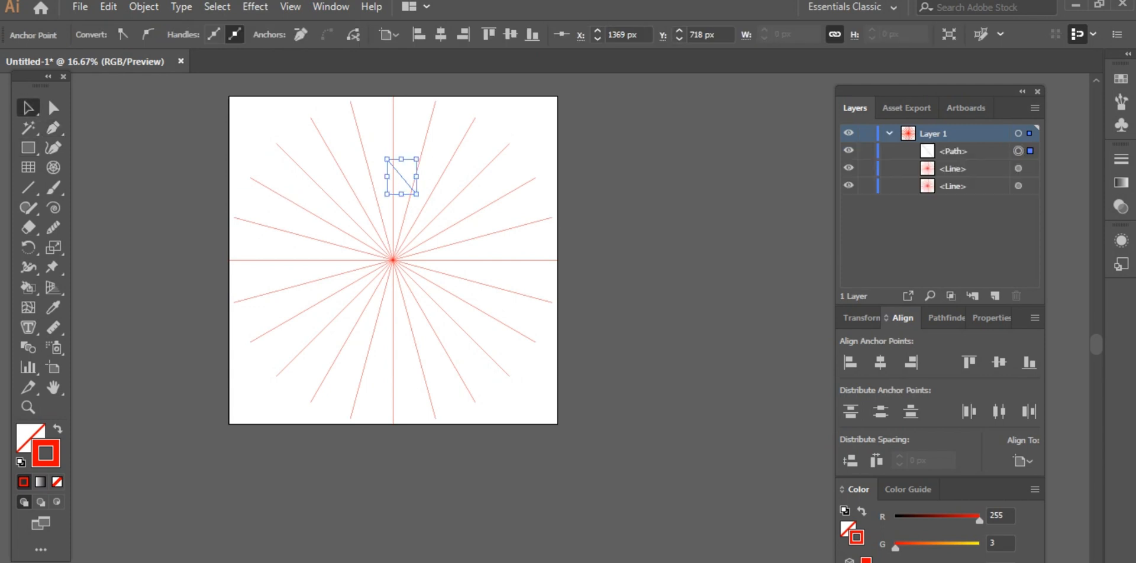
{"action": "left_click", "coordinate": [1018, 134]}
{"action": "left_click", "coordinate": [255, 7]}
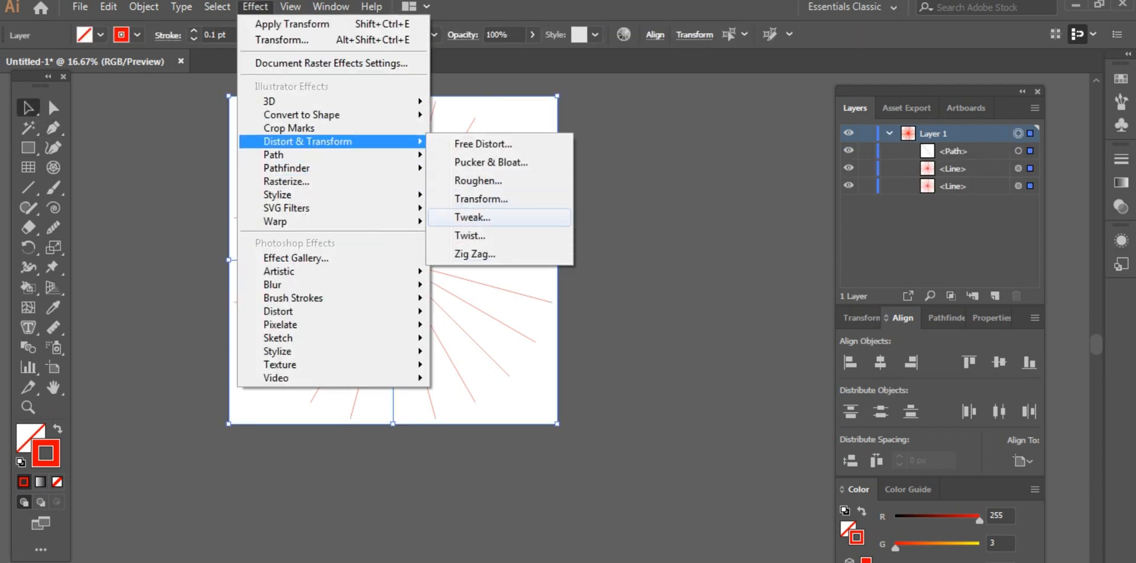
{"action": "left_click", "coordinate": [503, 199]}
{"action": "left_click", "coordinate": [909, 352]}
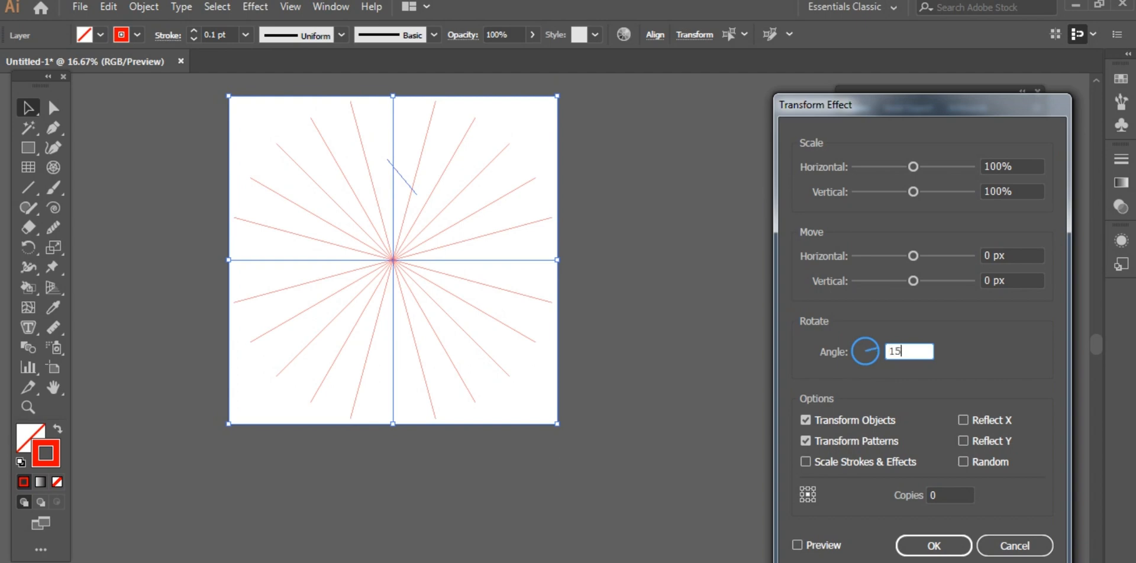
{"action": "type", "text": "15"}
{"action": "key", "text": "Tab"}
{"action": "left_click", "coordinate": [798, 545]}
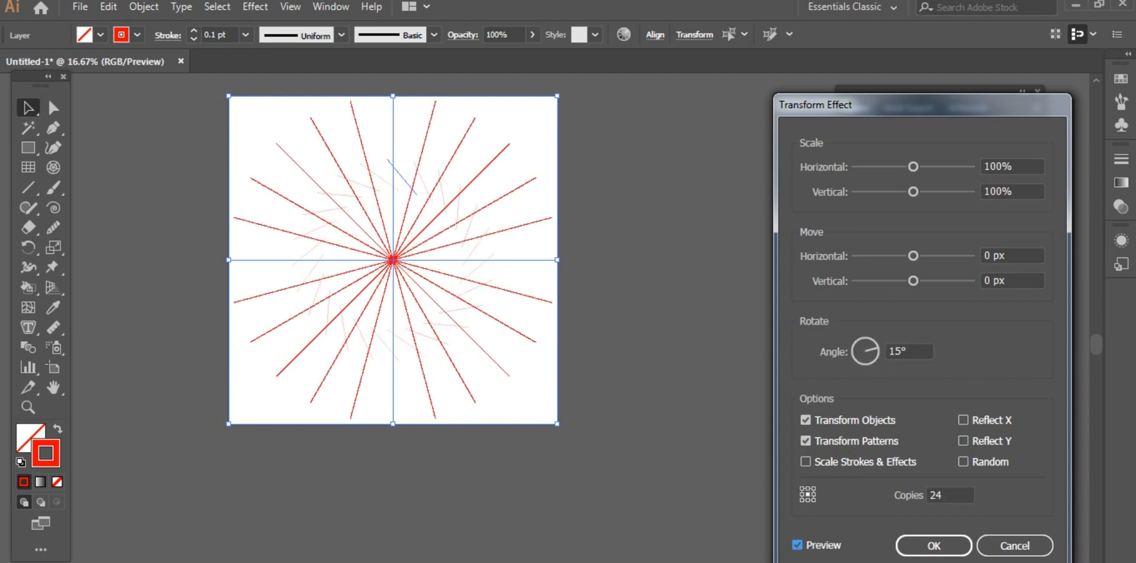
{"action": "left_click", "coordinate": [933, 545]}
Hide the upper guide line in Layer 1 and save the document as N Rodate 11 Copy.ai
{"action": "left_click", "coordinate": [848, 168]}
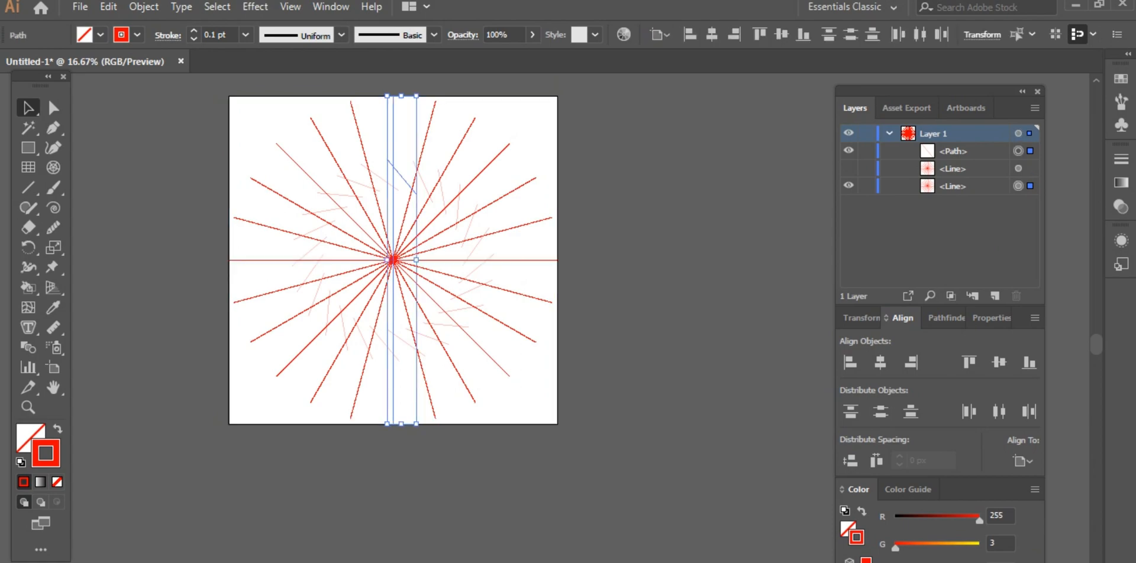
{"action": "left_click", "coordinate": [80, 6]}
{"action": "left_click", "coordinate": [104, 160]}
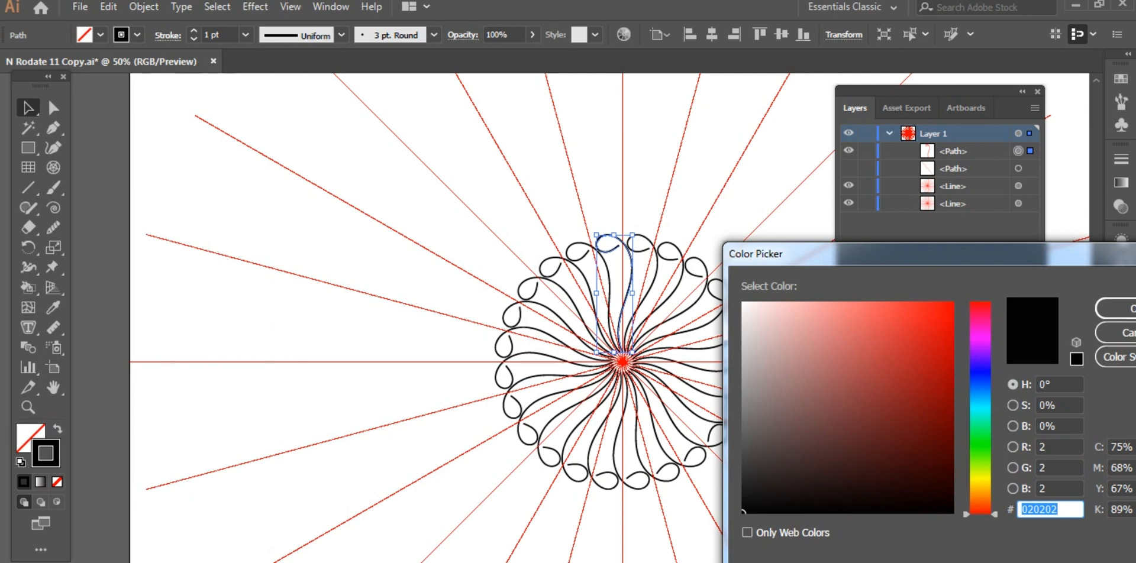
Set the swirl path's stroke colour to 1e1e1e and deselect the path
{"action": "type", "text": "1e1e1e"}
{"action": "left_click", "coordinate": [1116, 309]}
{"action": "left_click", "coordinate": [28, 407]}
{"action": "left_click", "coordinate": [663, 358]}
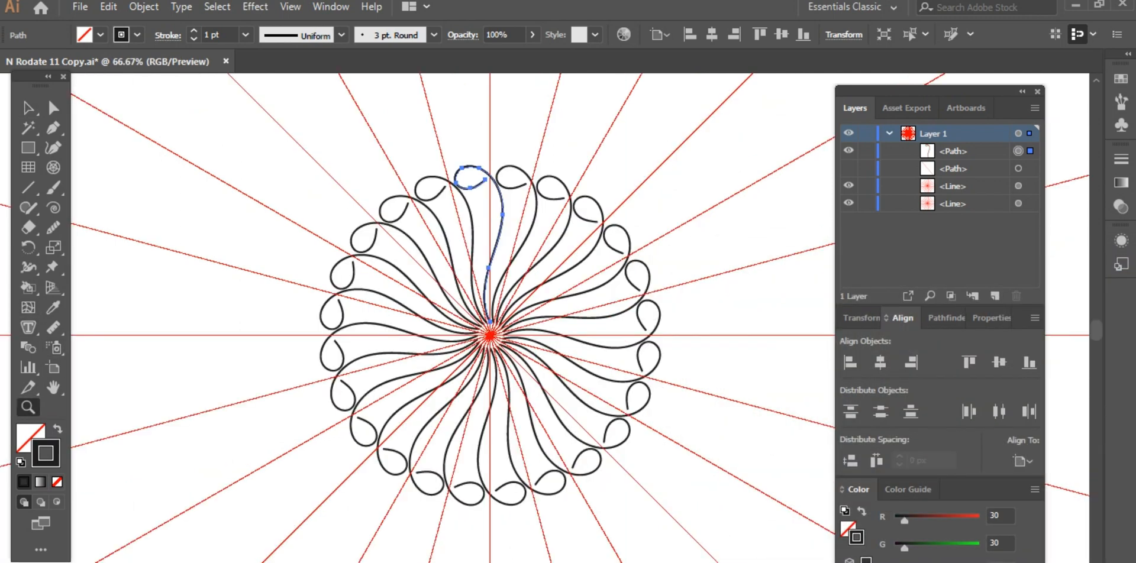
{"action": "left_click", "coordinate": [554, 297]}
{"action": "scroll", "coordinate": [553, 297], "scroll_direction": "up", "scroll_amount": 1}
{"action": "left_click", "coordinate": [28, 108]}
{"action": "scroll", "coordinate": [449, 318], "scroll_direction": "up", "scroll_amount": 3}
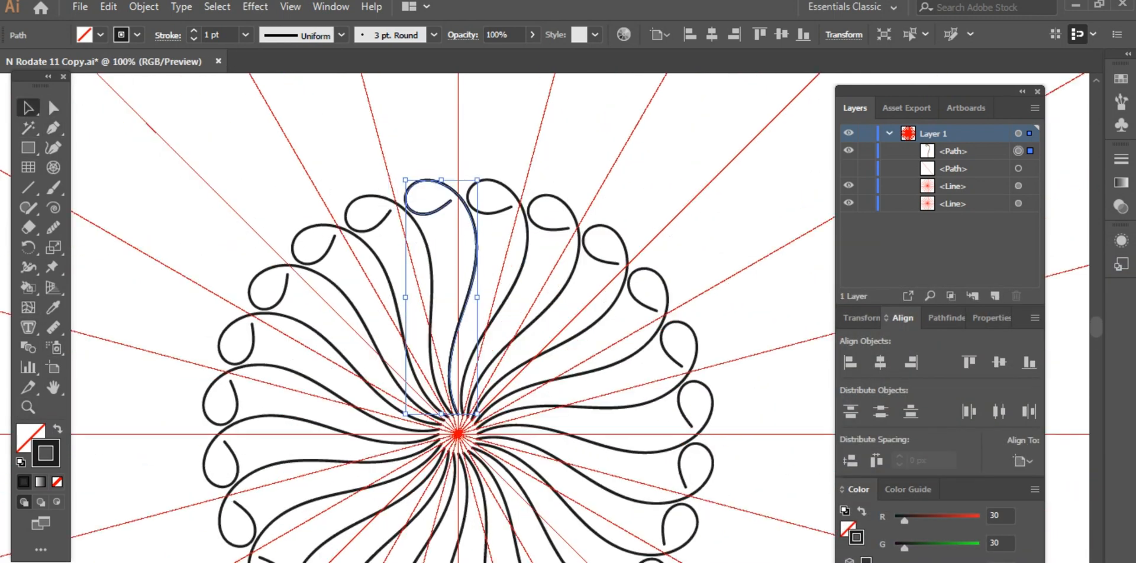
{"action": "scroll", "coordinate": [450, 318], "scroll_direction": "up", "scroll_amount": 2}
{"action": "key", "text": "ctrl+shift+a"}
Delete the swirl path that repeats around the centre, keeping the radial guide lines
{"action": "key", "text": "ctrl+minus"}
{"action": "key", "text": "ctrl+minus"}
{"action": "key", "text": "ctrl+minus"}
{"action": "key", "text": "ctrl+minus"}
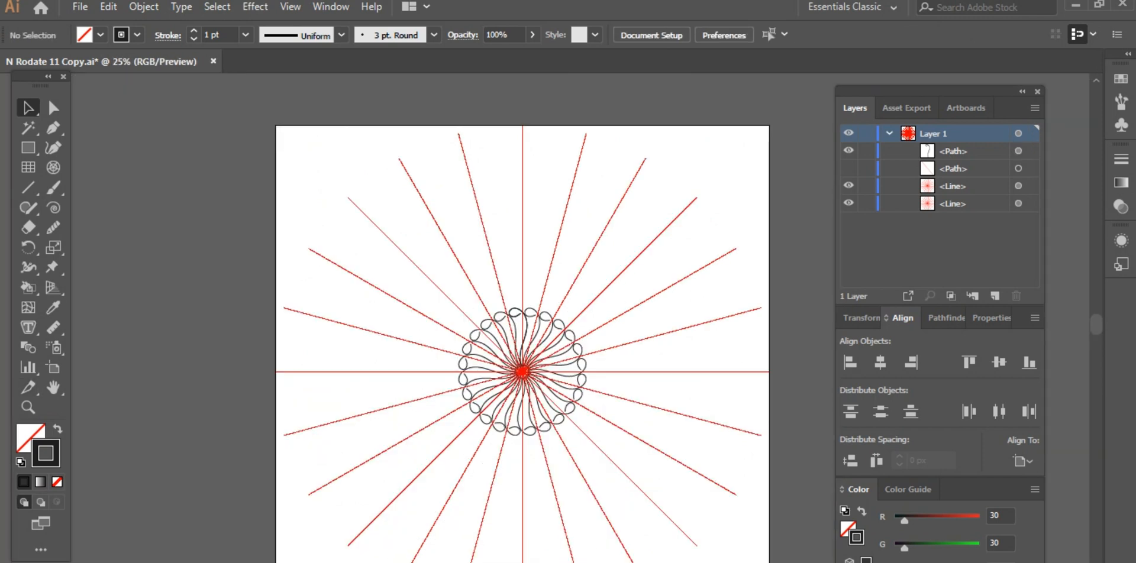
{"action": "left_click", "coordinate": [28, 407]}
{"action": "left_click", "coordinate": [521, 391]}
{"action": "left_click", "coordinate": [527, 245]}
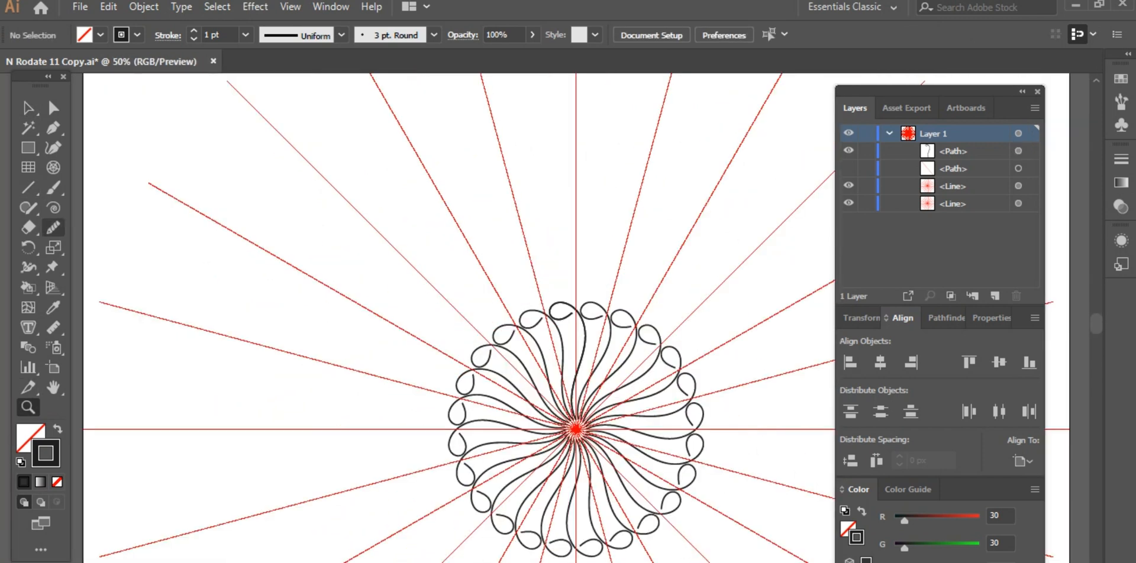
{"action": "left_click", "coordinate": [27, 107]}
{"action": "left_click", "coordinate": [584, 343]}
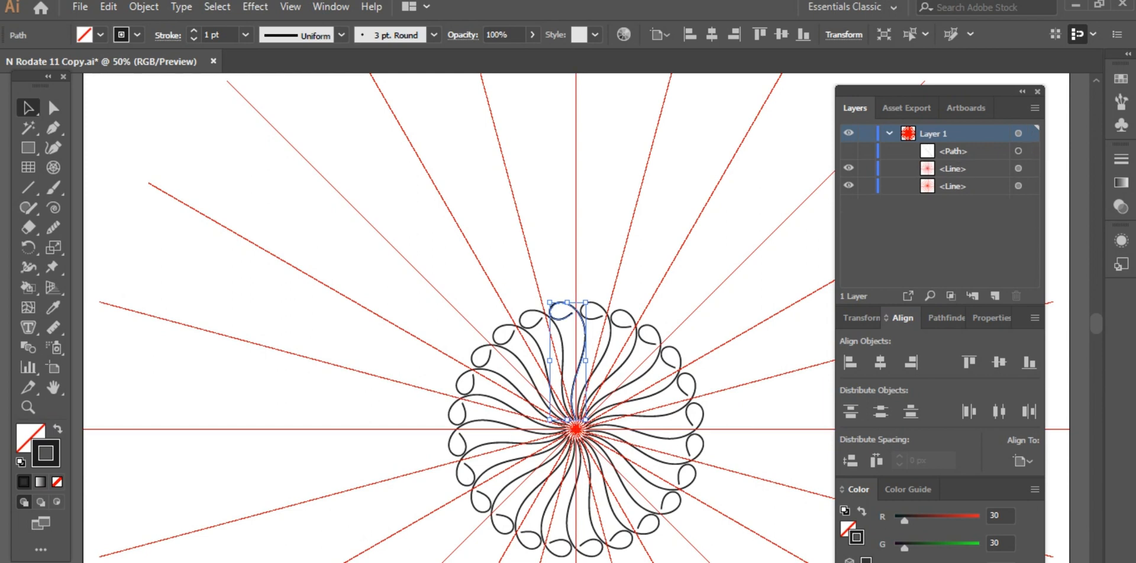
{"action": "key", "text": "Delete"}
Paint an arc above the centre and a second stroke curving inward with the Paintbrush to form the inner scalloped ring
{"action": "left_click", "coordinate": [28, 407]}
{"action": "left_click", "coordinate": [610, 439]}
{"action": "left_click", "coordinate": [515, 316]}
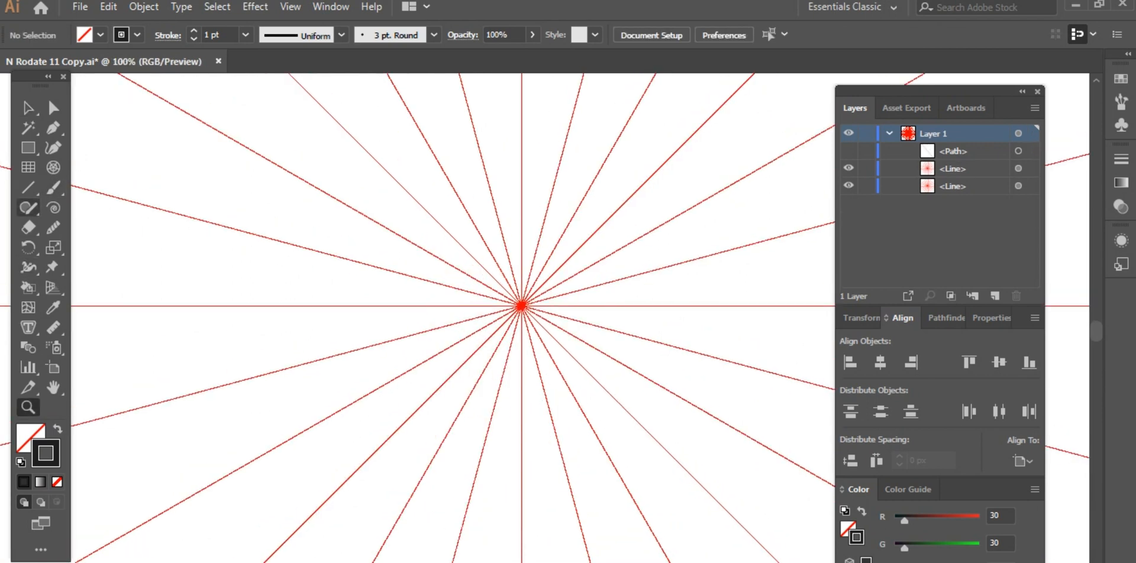
{"action": "key", "text": "b"}
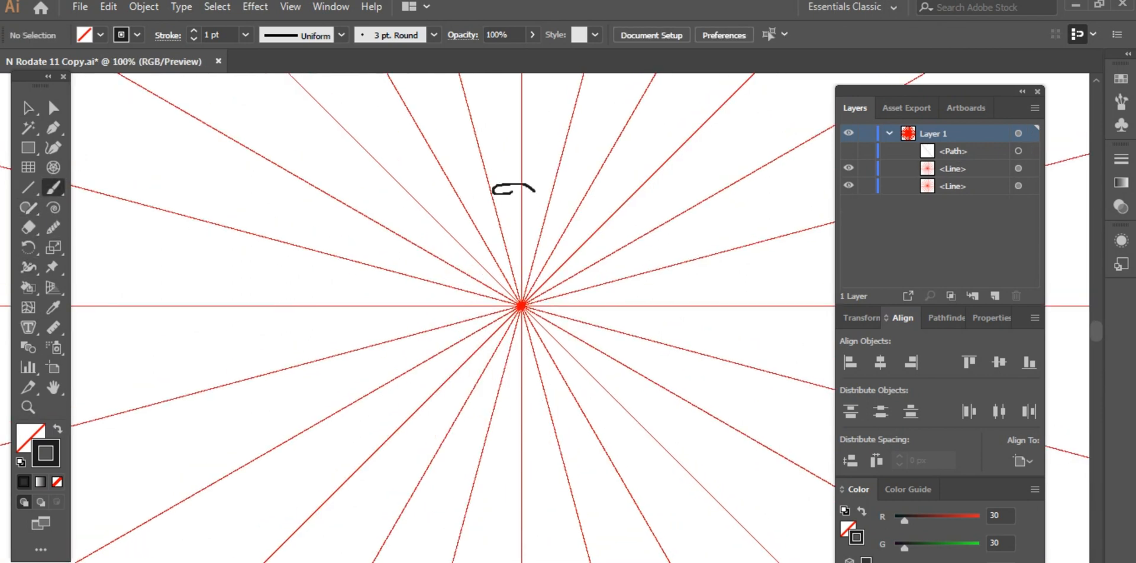
{"action": "left_click_drag", "start_coordinate": [543, 232], "coordinate": [536, 253]}
{"action": "key", "text": "ctrl+z"}
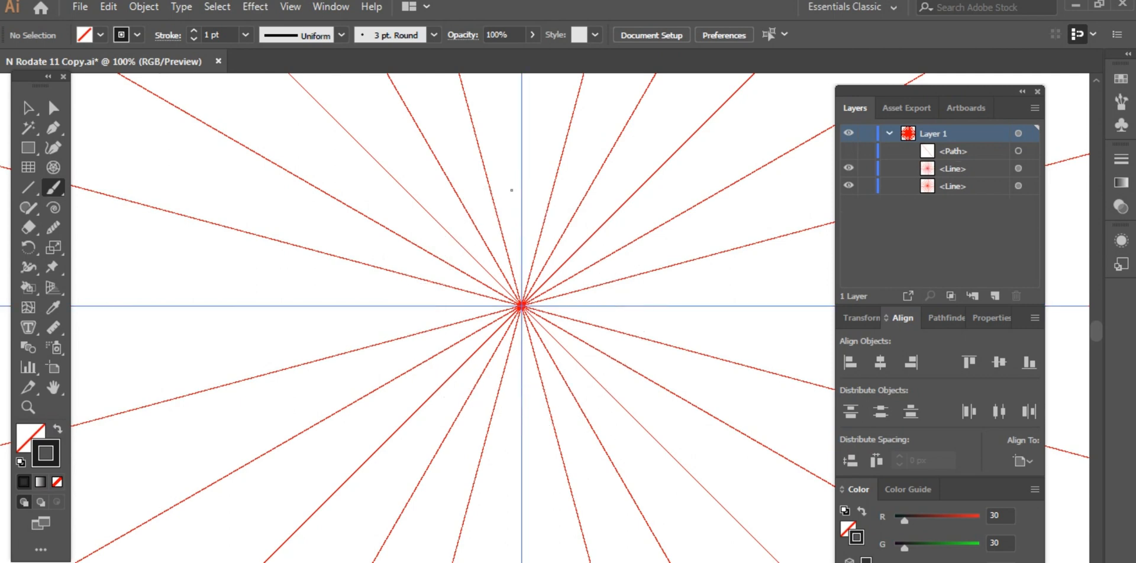
{"action": "left_click_drag", "start_coordinate": [547, 217], "coordinate": [547, 218]}
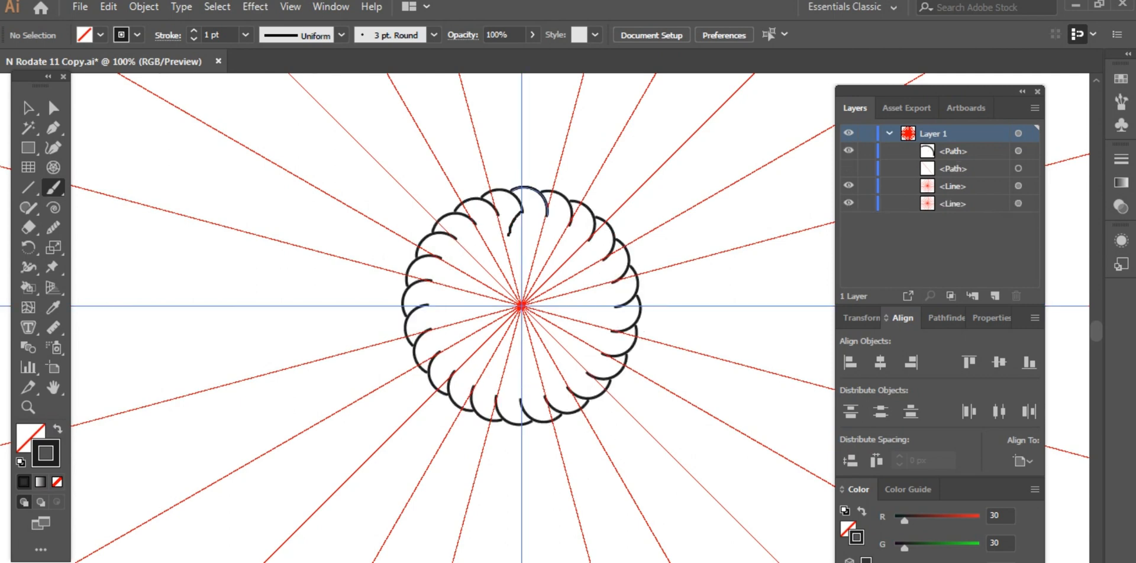
{"action": "left_click_drag", "start_coordinate": [517, 261], "coordinate": [517, 260]}
Paint the two curved sides of a pointed petal above the scalloped ring, meeting at a tip on the vertical guide
{"action": "scroll", "coordinate": [522, 278], "scroll_direction": "up", "scroll_amount": 6}
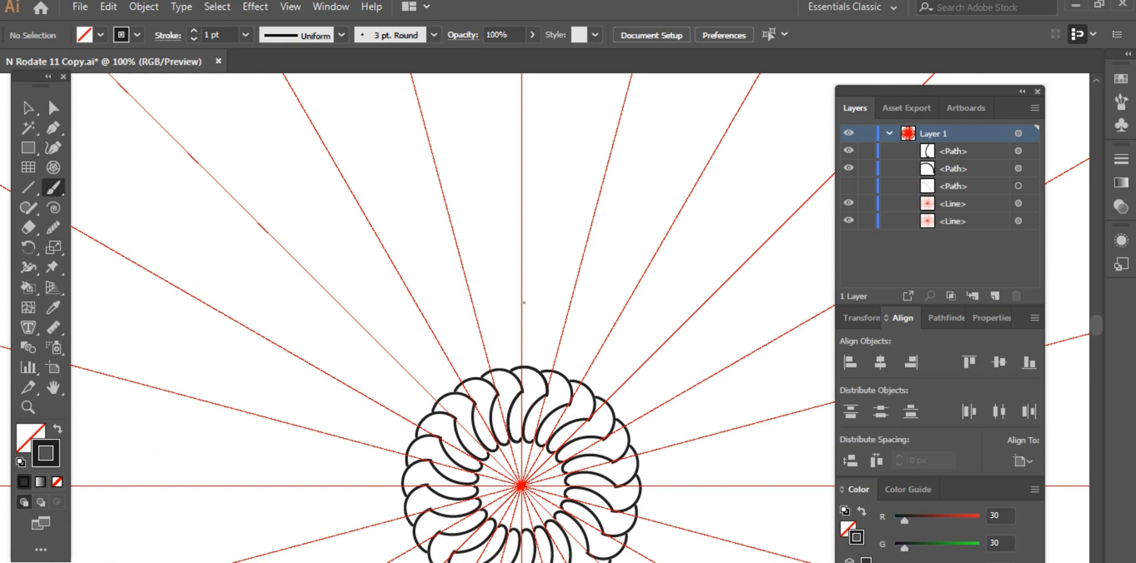
{"action": "left_click_drag", "start_coordinate": [544, 364], "coordinate": [543, 372]}
{"action": "scroll", "coordinate": [520, 319], "scroll_direction": "down", "scroll_amount": 3}
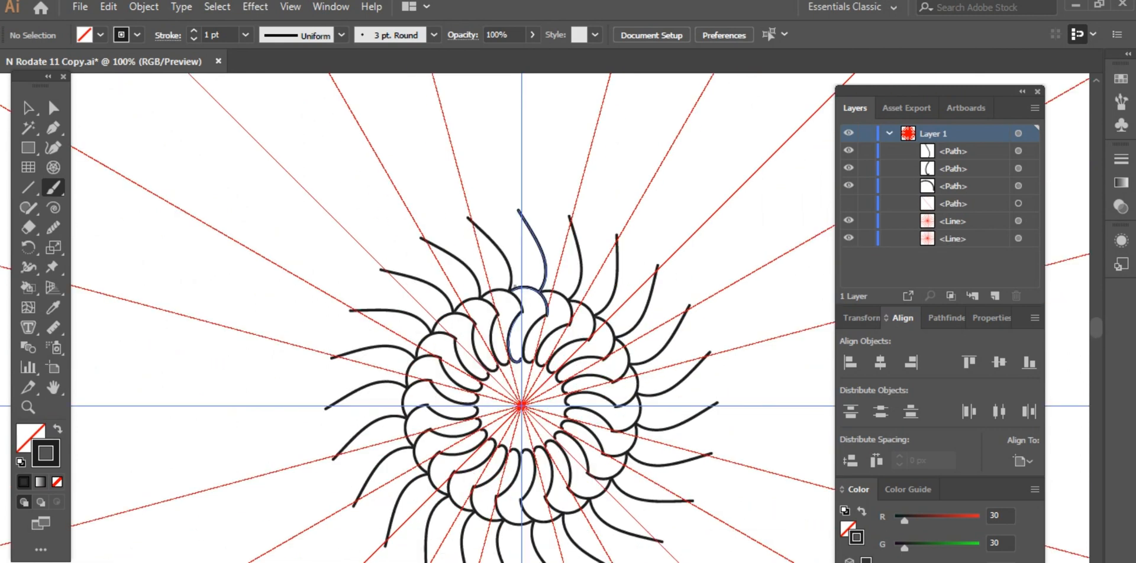
{"action": "left_click_drag", "start_coordinate": [507, 260], "coordinate": [507, 262]}
{"action": "scroll", "coordinate": [509, 278], "scroll_direction": "down", "scroll_amount": 1}
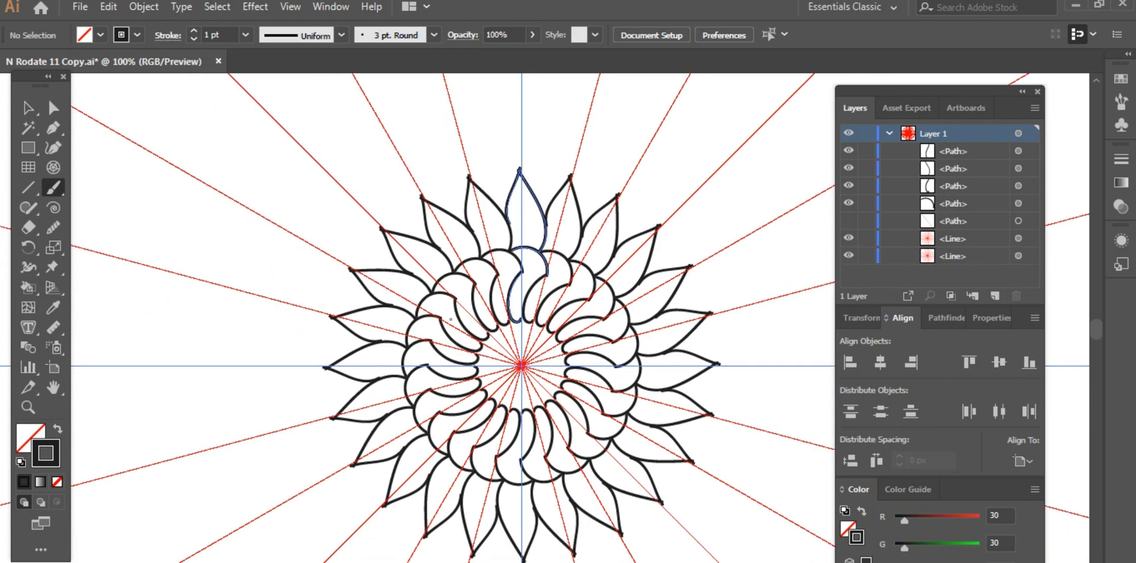
Paint a small spiral curl rising between the petals beside the vertical guide
{"action": "scroll", "coordinate": [508, 278], "scroll_direction": "up", "scroll_amount": 3}
{"action": "key", "text": "ctrl+minus"}
{"action": "key", "text": "ctrl+minus"}
{"action": "key", "text": "ctrl+minus"}
{"action": "key", "text": "ctrl+minus"}
{"action": "key", "text": "ctrl+minus"}
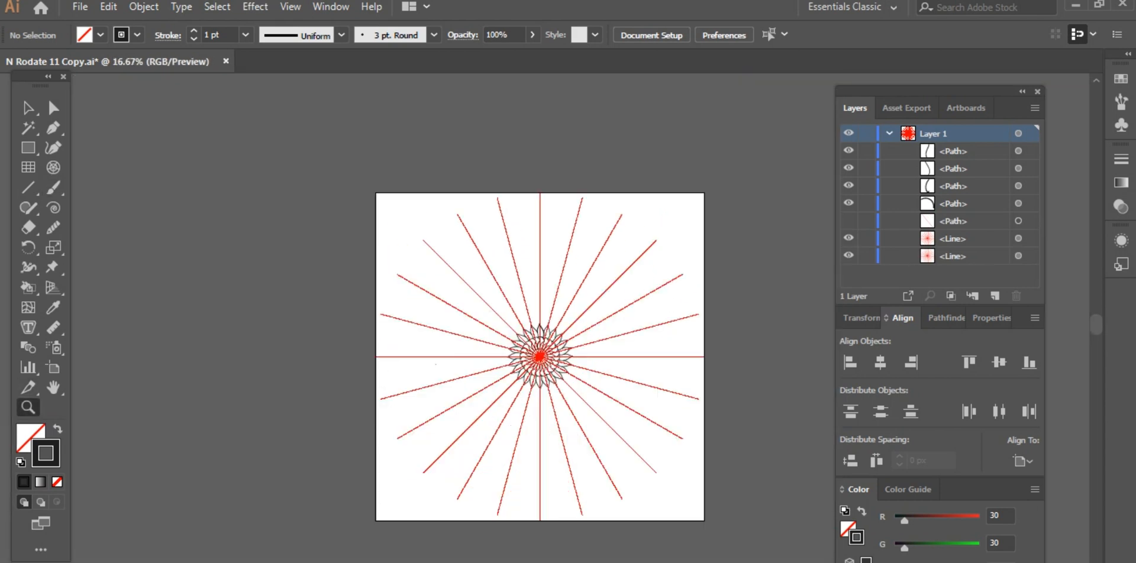
{"action": "left_click", "coordinate": [547, 372], "text": "ctrl"}
{"action": "left_click", "coordinate": [547, 331], "text": "ctrl"}
{"action": "left_click", "coordinate": [547, 332], "text": "ctrl"}
{"action": "left_click", "coordinate": [546, 331], "text": "ctrl"}
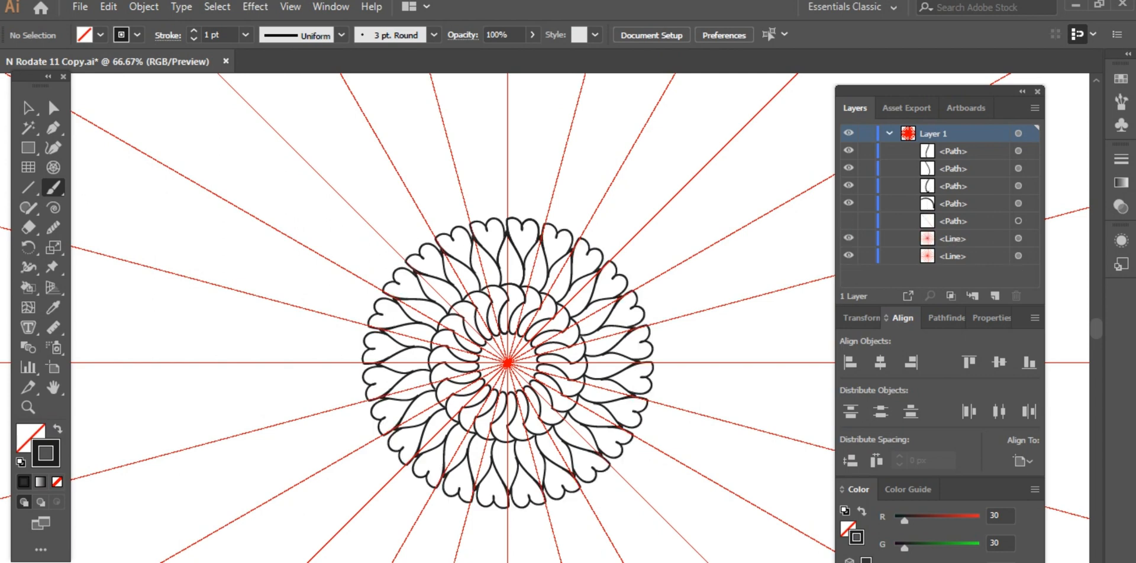
{"action": "key", "text": "ctrl+z"}
{"action": "left_click_drag", "start_coordinate": [536, 232], "coordinate": [527, 231]}
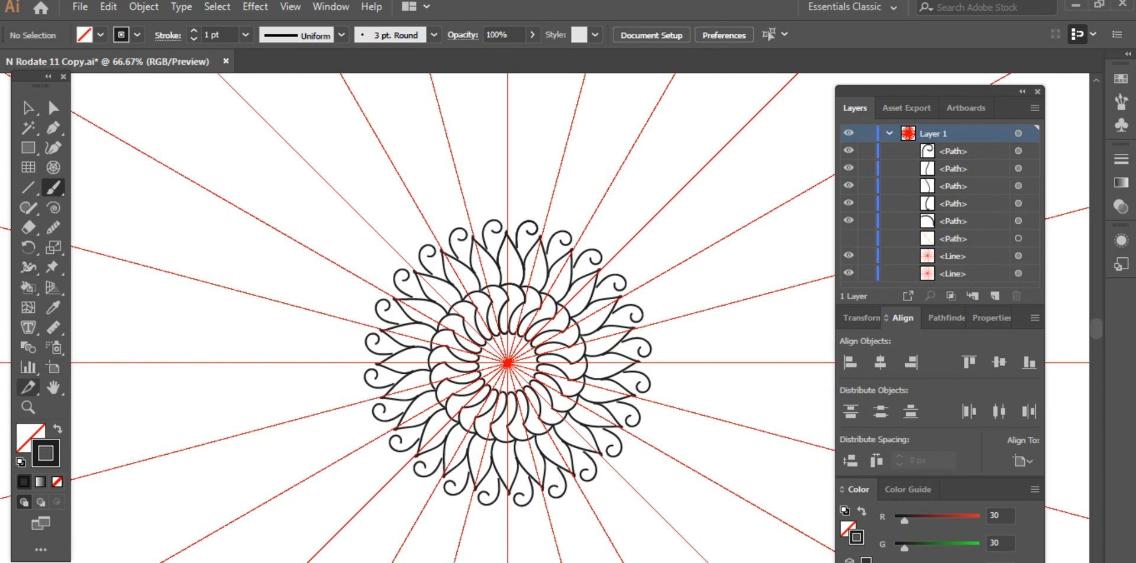
Replace the small spiral curl with a larger hooked, double-lined swirl painted between the petal tips
{"action": "left_click", "coordinate": [28, 407]}
{"action": "left_click", "coordinate": [518, 236]}
{"action": "left_click", "coordinate": [518, 236]}
{"action": "left_click", "coordinate": [514, 147]}
{"action": "key", "text": "b"}
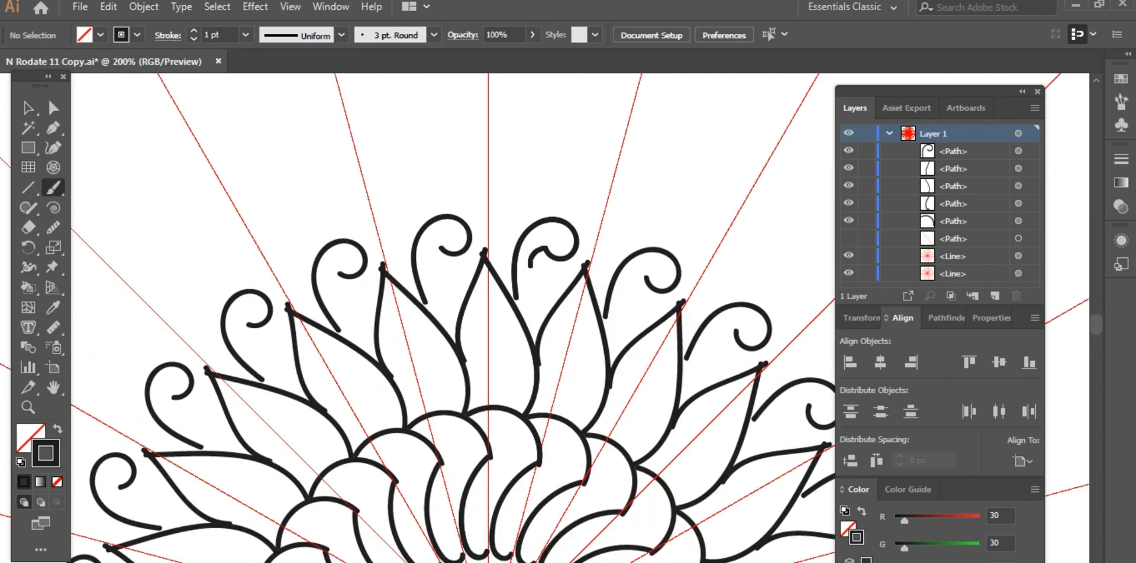
{"action": "mouse_move", "coordinate": [531, 266]}
{"action": "left_mouse_down"}
{"action": "mouse_move", "coordinate": [564, 296]}
{"action": "mouse_move", "coordinate": [543, 209]}
{"action": "mouse_move", "coordinate": [581, 211]}
{"action": "mouse_move", "coordinate": [573, 221]}
{"action": "mouse_move", "coordinate": [596, 202]}
{"action": "mouse_move", "coordinate": [575, 162]}
{"action": "mouse_move", "coordinate": [521, 180]}
{"action": "mouse_move", "coordinate": [493, 220]}
{"action": "mouse_move", "coordinate": [491, 274]}
{"action": "left_mouse_up"}
{"action": "key", "text": "ctrl+z"}
{"action": "key", "text": "ctrl+z"}
{"action": "scroll", "coordinate": [270, 241], "scroll_direction": "down", "scroll_amount": 2}
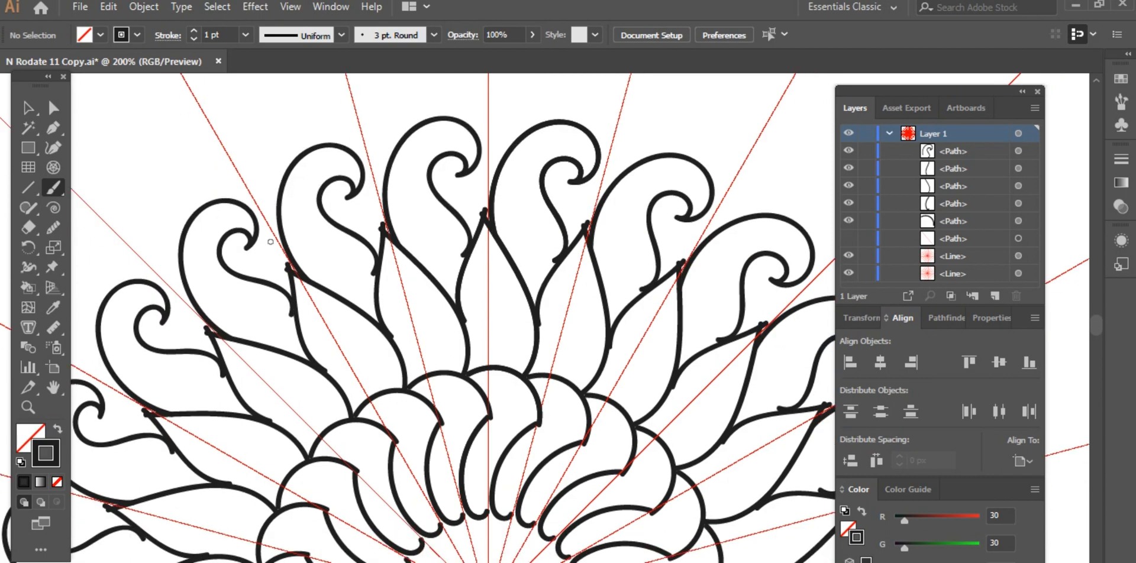
Paint the two curved sides of a larger pointed petal above the swirls with the Paintbrush, meeting at a tip on the vertical guide
{"action": "scroll", "coordinate": [271, 241], "scroll_direction": "down", "scroll_amount": 2}
{"action": "key", "text": "ctrl+minus"}
{"action": "key", "text": "ctrl+minus"}
{"action": "key", "text": "ctrl+minus"}
{"action": "key", "text": "ctrl+minus"}
{"action": "left_click", "coordinate": [29, 407]}
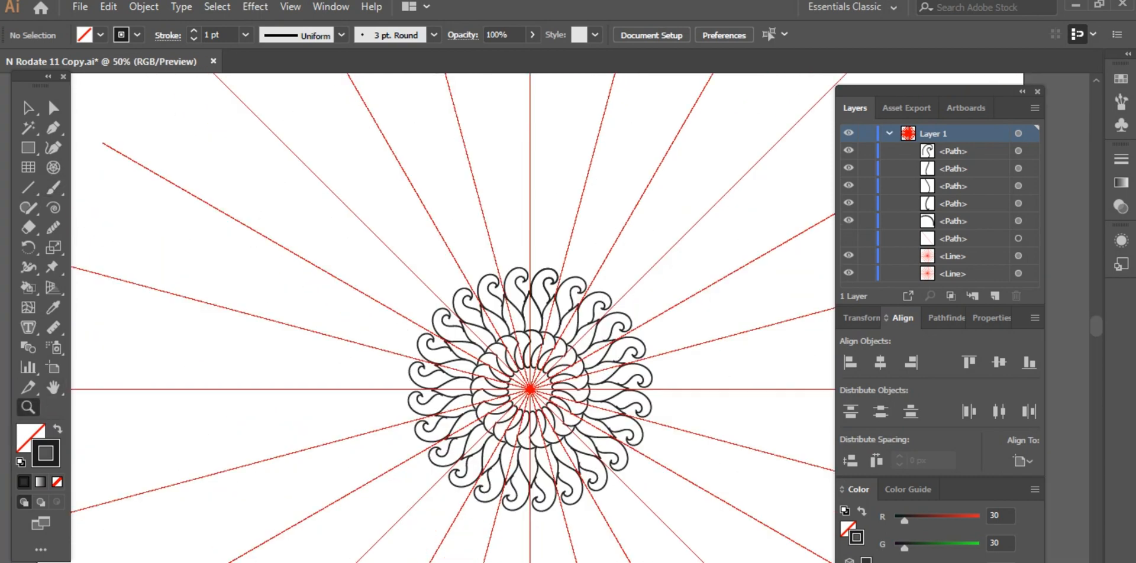
{"action": "left_click", "coordinate": [533, 328]}
{"action": "left_click", "coordinate": [533, 320]}
{"action": "left_click", "coordinate": [528, 243]}
{"action": "left_click", "coordinate": [527, 237]}
{"action": "left_click", "coordinate": [54, 187]}
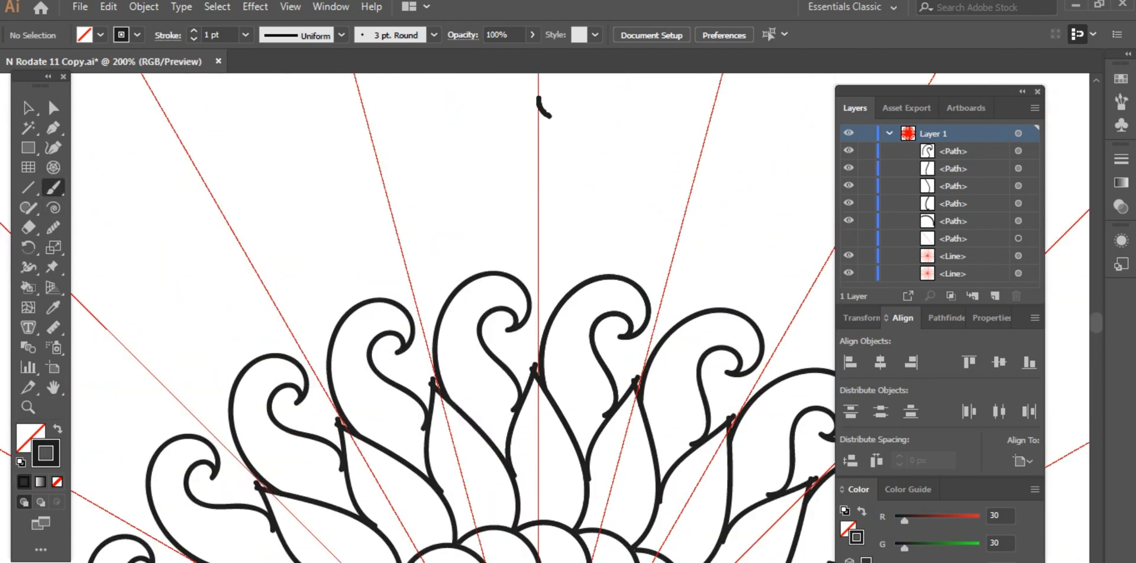
{"action": "mouse_move", "coordinate": [550, 117]}
{"action": "left_mouse_down"}
{"action": "mouse_move", "coordinate": [617, 209]}
{"action": "mouse_move", "coordinate": [600, 283]}
{"action": "left_mouse_up"}
{"action": "key", "text": "ctrl+z"}
{"action": "mouse_move", "coordinate": [536, 83]}
{"action": "left_mouse_down"}
{"action": "mouse_move", "coordinate": [548, 123]}
{"action": "mouse_move", "coordinate": [599, 190]}
{"action": "mouse_move", "coordinate": [583, 282]}
{"action": "left_mouse_up"}
{"action": "mouse_move", "coordinate": [534, 105]}
{"action": "left_mouse_down"}
{"action": "mouse_move", "coordinate": [490, 198]}
{"action": "mouse_move", "coordinate": [480, 241]}
{"action": "mouse_move", "coordinate": [496, 291]}
{"action": "left_mouse_up"}
Try painting a closed oval that spans from the petal tip on the vertical guide to the neighbouring petal tip
{"action": "key", "text": "ctrl+minus"}
{"action": "key", "text": "ctrl+minus"}
{"action": "key", "text": "ctrl+minus"}
{"action": "key", "text": "ctrl+minus"}
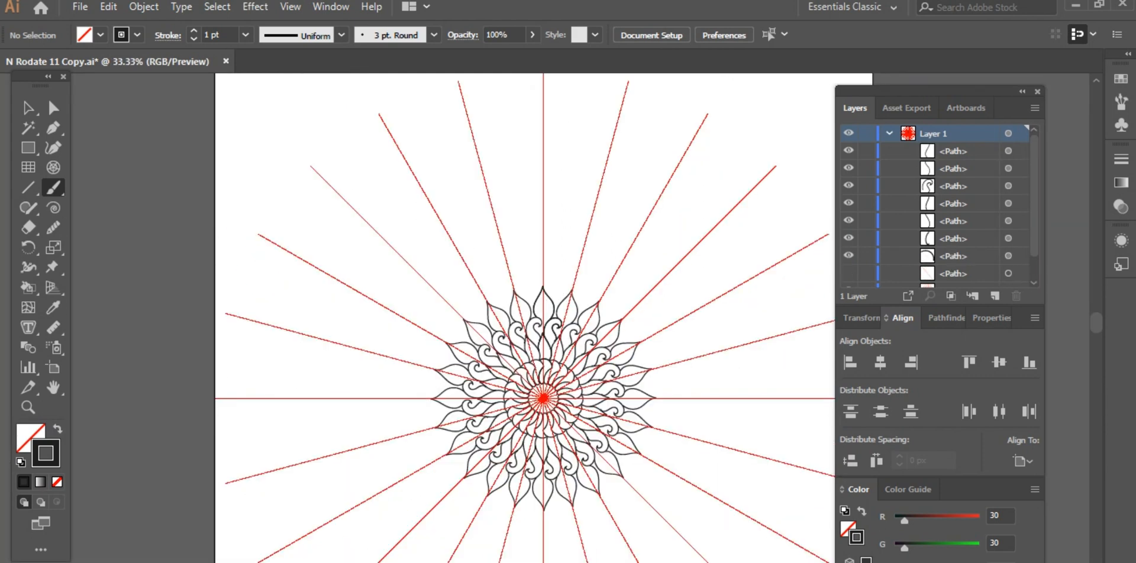
{"action": "left_click", "coordinate": [28, 407]}
{"action": "left_click", "coordinate": [558, 318]}
{"action": "left_click", "coordinate": [559, 319]}
{"action": "left_click", "coordinate": [543, 290]}
{"action": "left_click", "coordinate": [544, 290]}
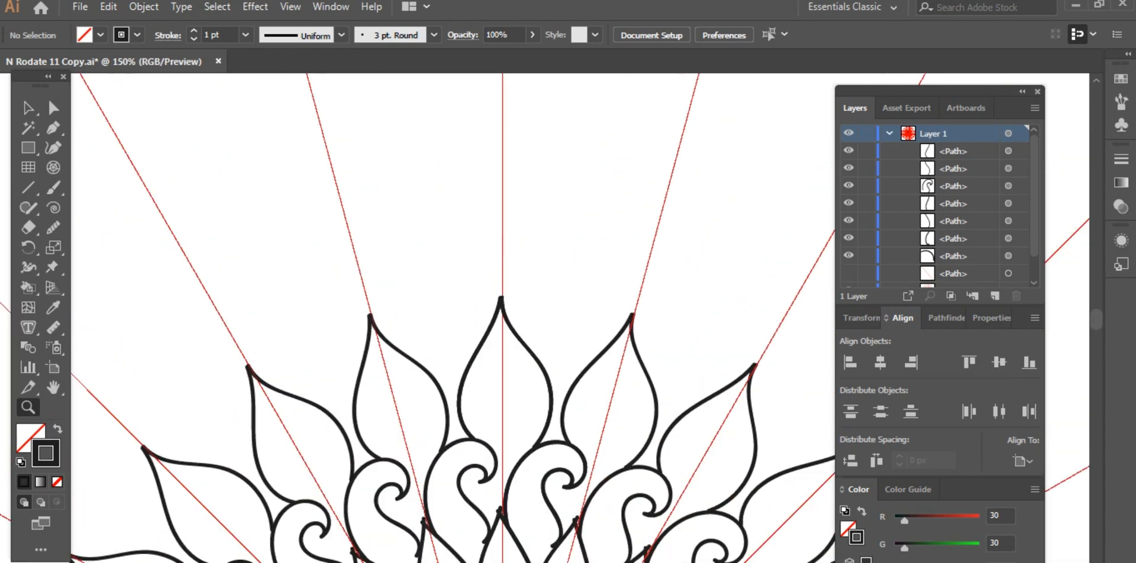
{"action": "key", "text": "b"}
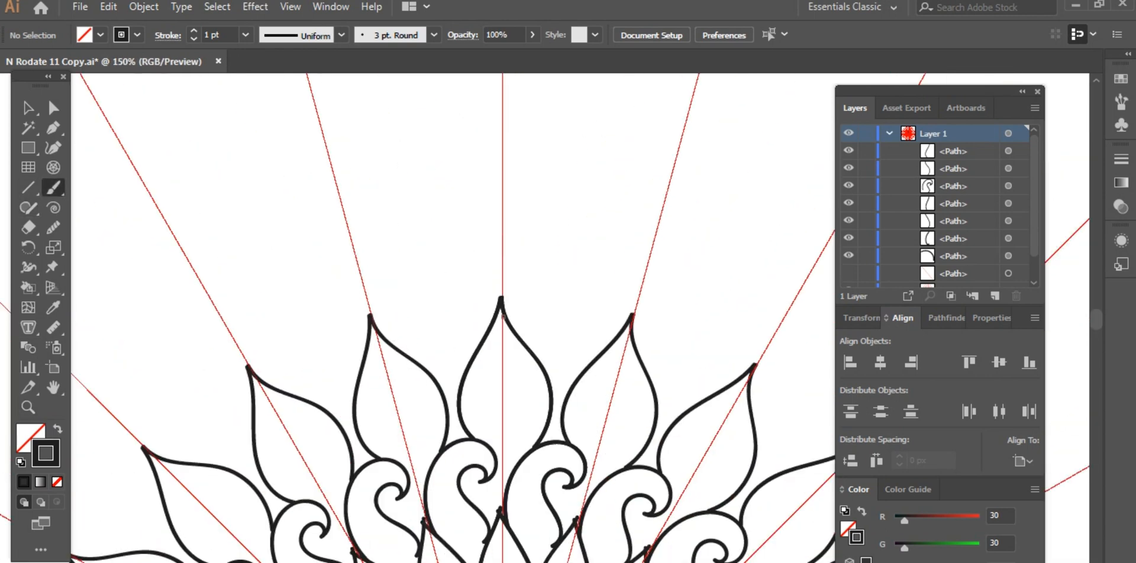
{"action": "mouse_move", "coordinate": [503, 317]}
{"action": "left_mouse_down"}
{"action": "mouse_move", "coordinate": [573, 348]}
{"action": "mouse_move", "coordinate": [612, 350]}
{"action": "left_mouse_up"}
{"action": "key", "text": "ctrl+z"}
{"action": "mouse_move", "coordinate": [502, 300]}
{"action": "left_mouse_down"}
{"action": "mouse_move", "coordinate": [585, 278]}
{"action": "mouse_move", "coordinate": [630, 309]}
{"action": "mouse_move", "coordinate": [614, 331]}
{"action": "mouse_move", "coordinate": [502, 300]}
{"action": "left_mouse_up"}
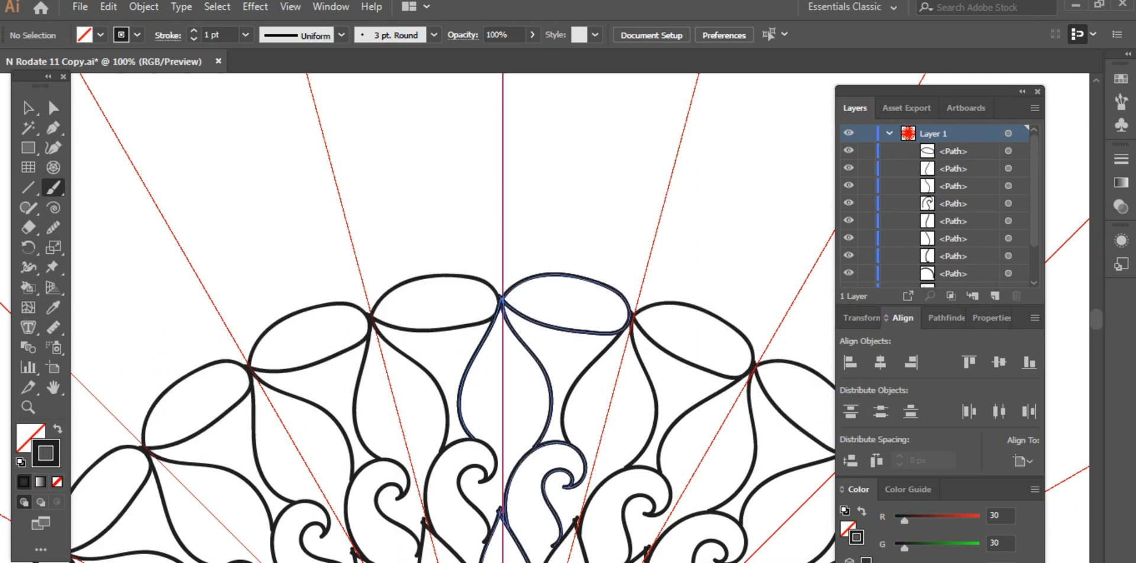
Try painting a double-lined stem rising from the oval and topped by a pointed flower head with rounded side lobes
{"action": "key", "text": "ctrl+minus"}
{"action": "key", "text": "ctrl+minus"}
{"action": "key", "text": "ctrl+minus"}
{"action": "left_click", "coordinate": [28, 407]}
{"action": "left_click", "coordinate": [535, 346]}
{"action": "left_click", "coordinate": [536, 347]}
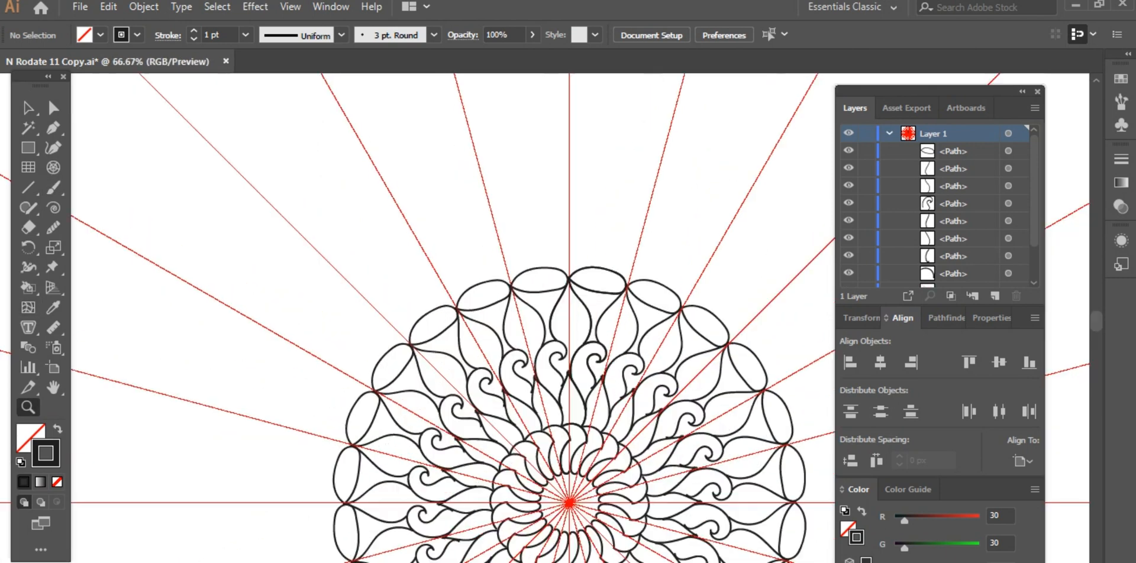
{"action": "left_click", "coordinate": [539, 320]}
{"action": "left_click", "coordinate": [618, 294]}
{"action": "scroll", "coordinate": [592, 267], "scroll_direction": "up", "scroll_amount": 1}
{"action": "key", "text": "b"}
{"action": "left_click_drag", "start_coordinate": [578, 281], "coordinate": [605, 142]}
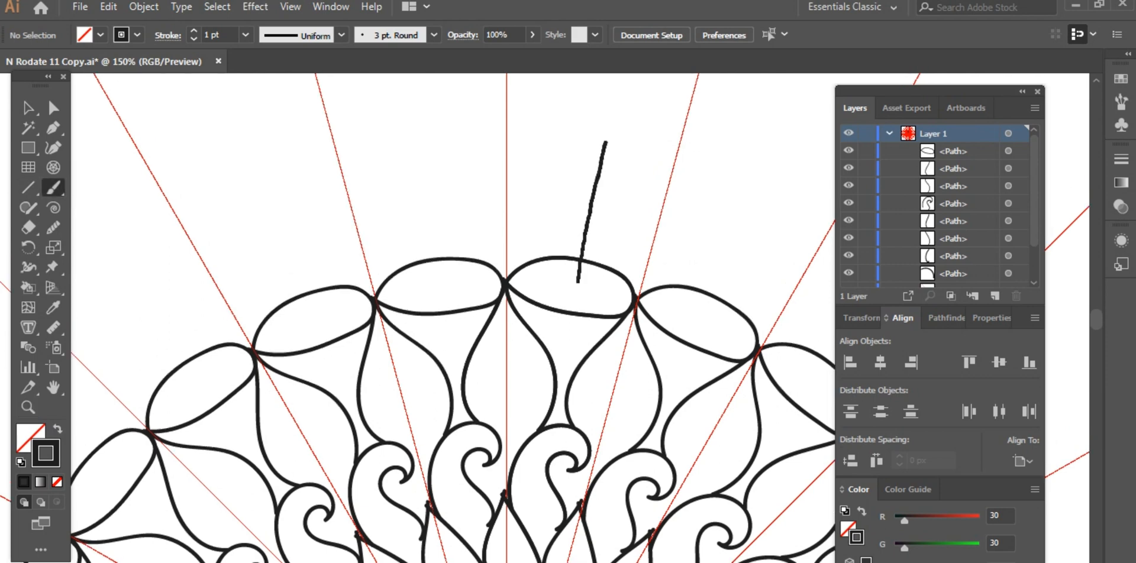
{"action": "scroll", "coordinate": [581, 290], "scroll_direction": "up", "scroll_amount": 2}
{"action": "mouse_move", "coordinate": [604, 201]}
{"action": "left_mouse_down"}
{"action": "mouse_move", "coordinate": [531, 169]}
{"action": "mouse_move", "coordinate": [562, 157]}
{"action": "mouse_move", "coordinate": [582, 170]}
{"action": "mouse_move", "coordinate": [592, 126]}
{"action": "mouse_move", "coordinate": [634, 108]}
{"action": "left_mouse_up"}
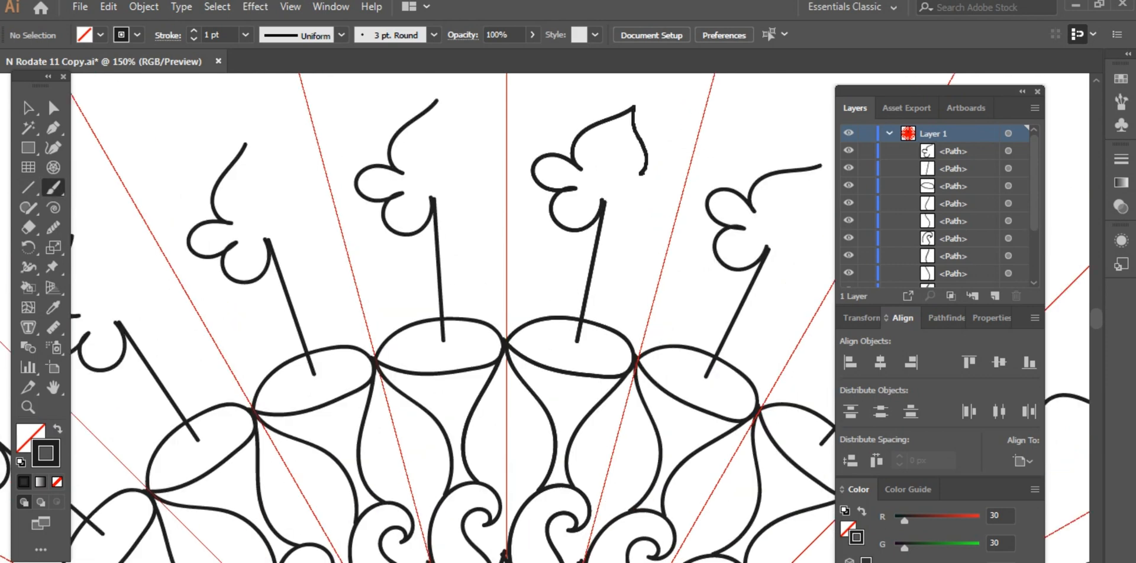
{"action": "mouse_move", "coordinate": [637, 194]}
{"action": "left_mouse_down"}
{"action": "mouse_move", "coordinate": [651, 217]}
{"action": "mouse_move", "coordinate": [617, 212]}
{"action": "mouse_move", "coordinate": [584, 343]}
{"action": "left_mouse_up"}
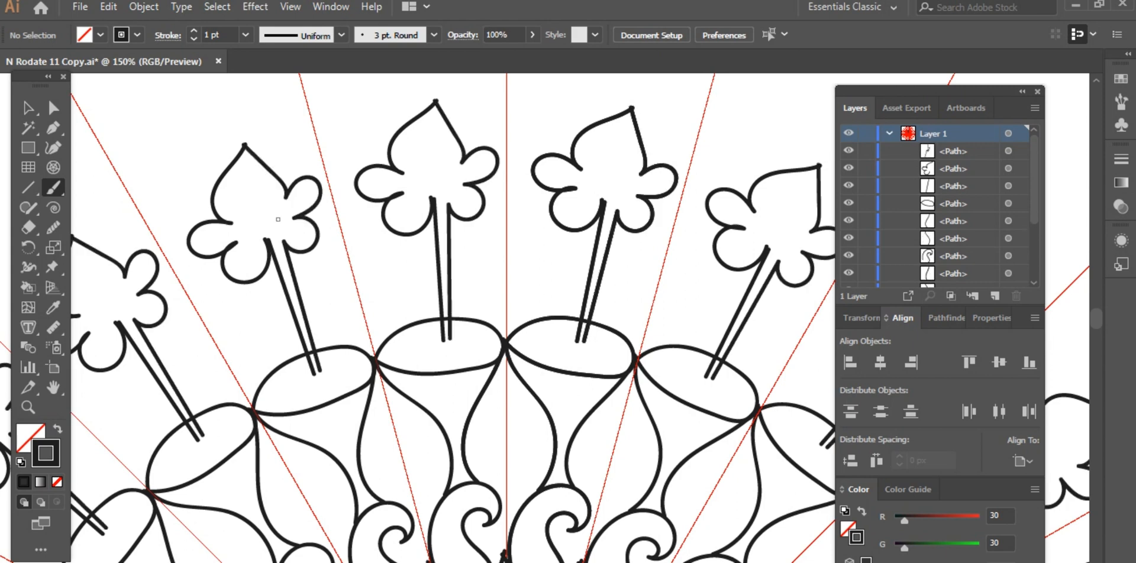
Undo the flower head, its stem and the oval between the petal tips
{"action": "key", "text": "ctrl+minus"}
{"action": "key", "text": "ctrl+z"}
{"action": "key", "text": "ctrl+z"}
{"action": "key", "text": "ctrl+z"}
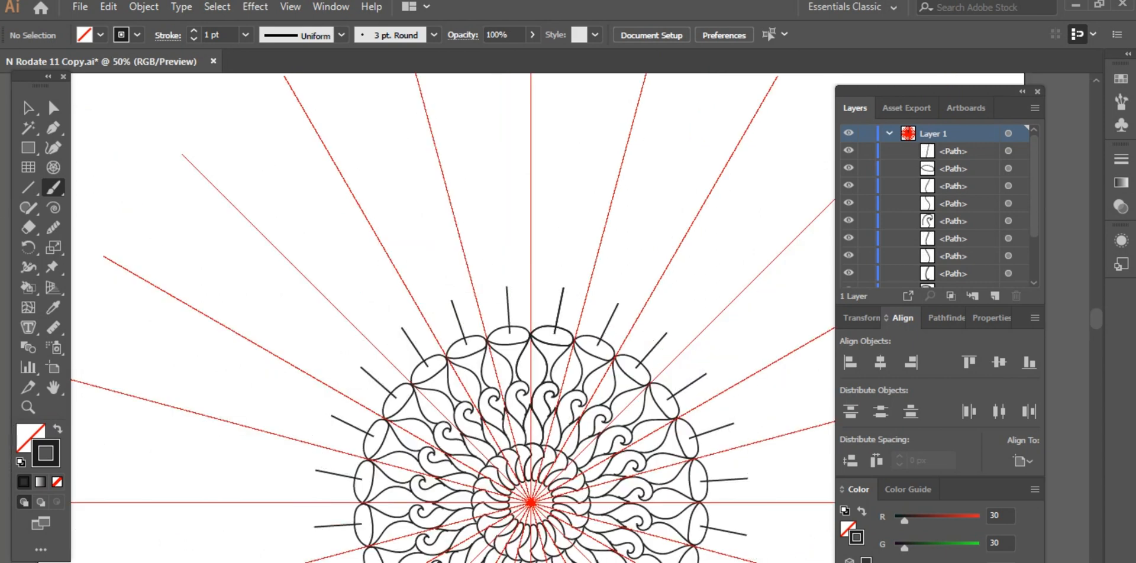
Try painting a large open spiral stroke beside the vertical guide, well above the petal tips
{"action": "left_click", "coordinate": [608, 293], "text": "ctrl"}
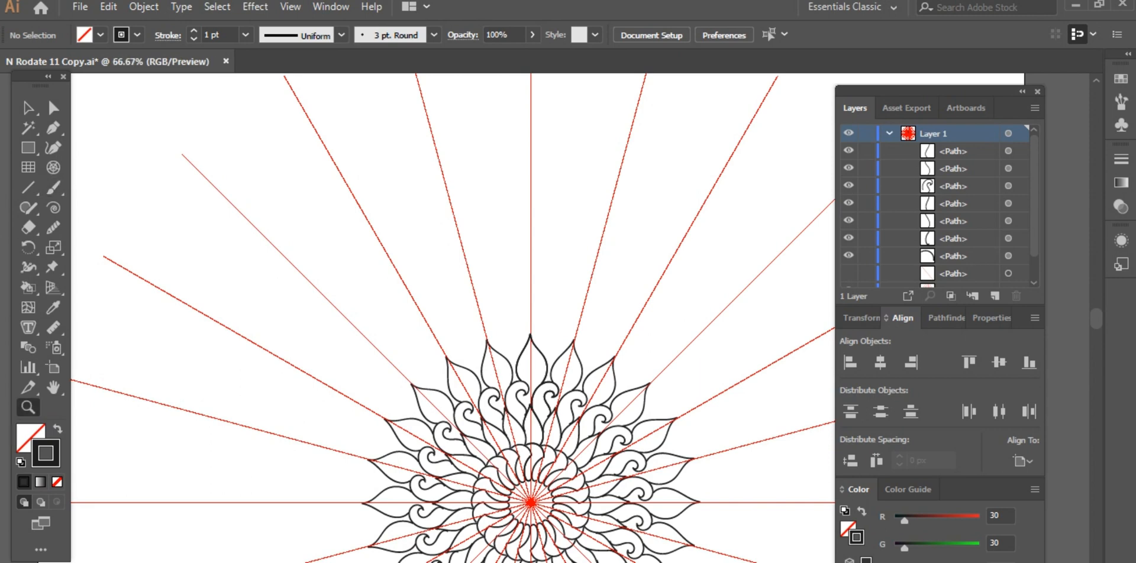
{"action": "left_click", "coordinate": [608, 294], "text": "ctrl"}
{"action": "mouse_move", "coordinate": [509, 127]}
{"action": "left_mouse_down"}
{"action": "mouse_move", "coordinate": [448, 238]}
{"action": "mouse_move", "coordinate": [489, 223]}
{"action": "left_mouse_up"}
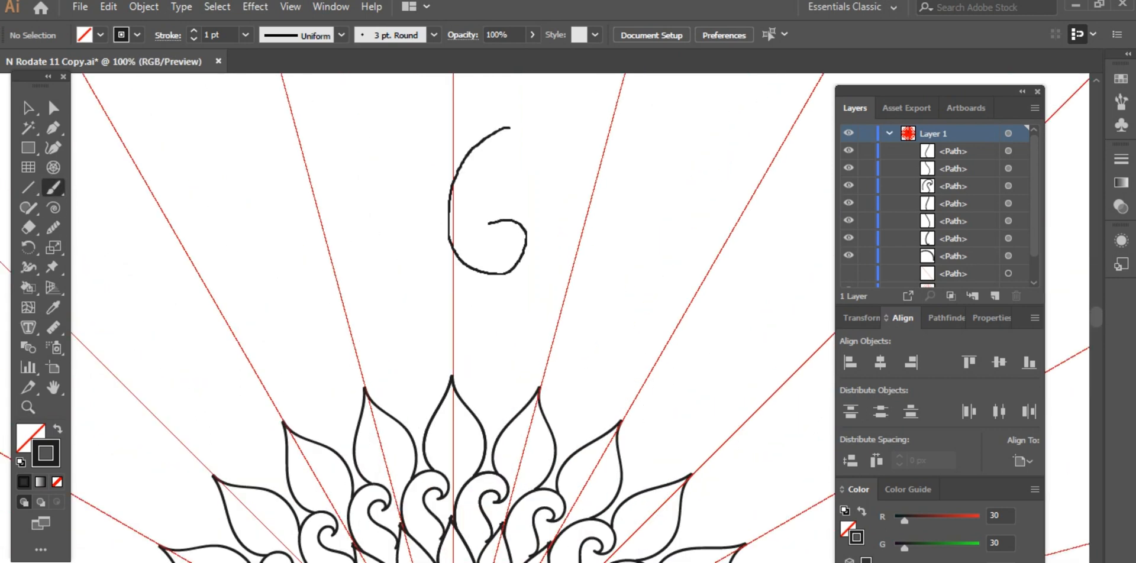
{"action": "key", "text": "ctrl+z"}
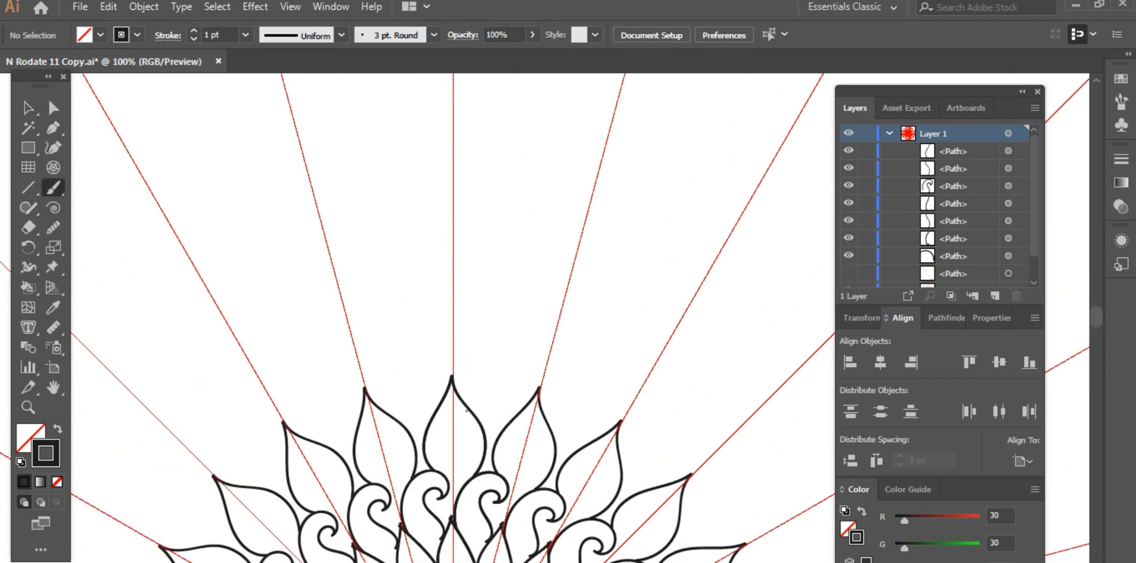
Paint a wavy stroke with a rounded lobe from the petal tip on the vertical guide across to the neighbouring petal
{"action": "mouse_move", "coordinate": [515, 342]}
{"action": "left_mouse_down"}
{"action": "mouse_move", "coordinate": [465, 403]}
{"action": "mouse_move", "coordinate": [558, 340]}
{"action": "left_mouse_up"}
{"action": "key", "text": "ctrl+d"}
{"action": "key", "text": "ctrl+z"}
{"action": "key", "text": "ctrl+d"}
{"action": "key", "text": "ctrl+z"}
{"action": "key", "text": "ctrl+z"}
{"action": "left_click_drag", "start_coordinate": [514, 421], "coordinate": [515, 421]}
{"action": "key", "text": "ctrl+d"}
{"action": "scroll", "coordinate": [514, 420], "scroll_direction": "down", "scroll_amount": 3}
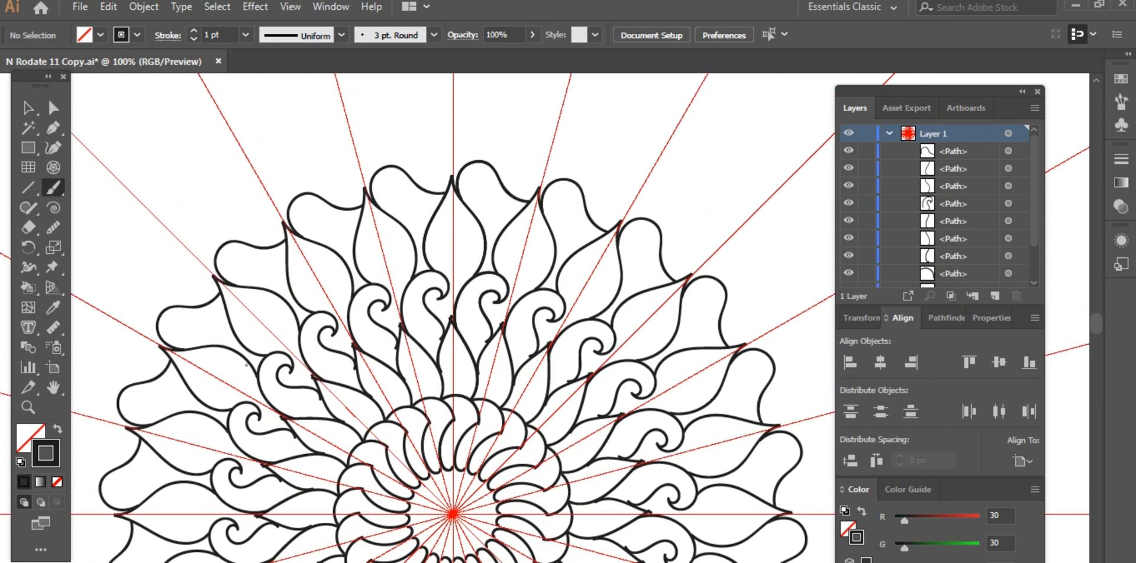
Try painting a flower of three narrow loops on the vertical guide above the wavy ring
{"action": "key", "text": "ctrl+minus"}
{"action": "key", "text": "ctrl+minus"}
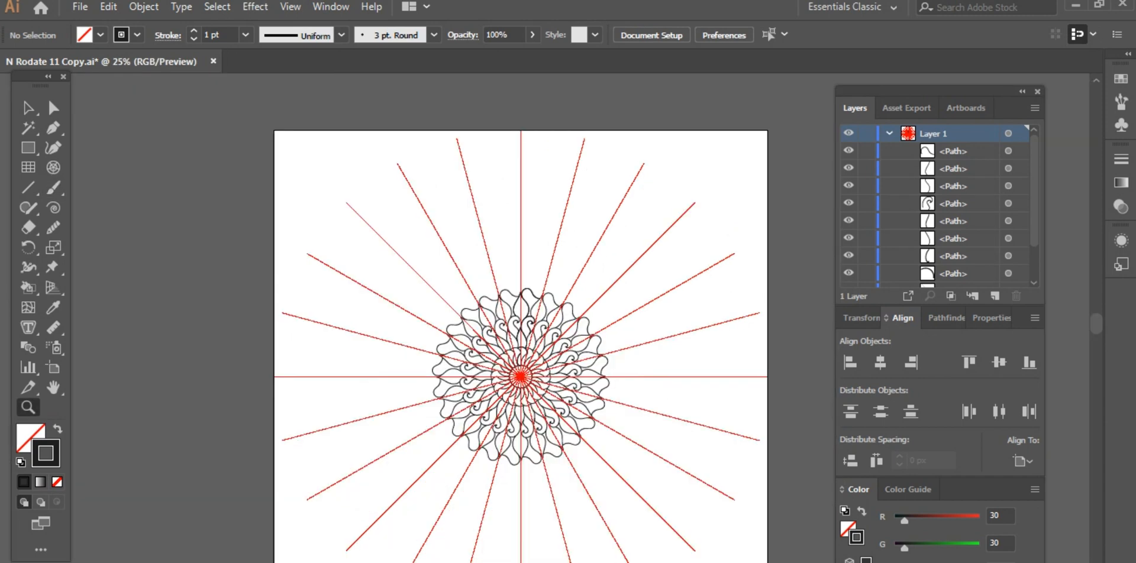
{"action": "key", "text": "ctrl+plus"}
{"action": "key", "text": "ctrl+plus"}
{"action": "key", "text": "ctrl+plus"}
{"action": "scroll", "coordinate": [609, 282], "scroll_direction": "up", "scroll_amount": 3}
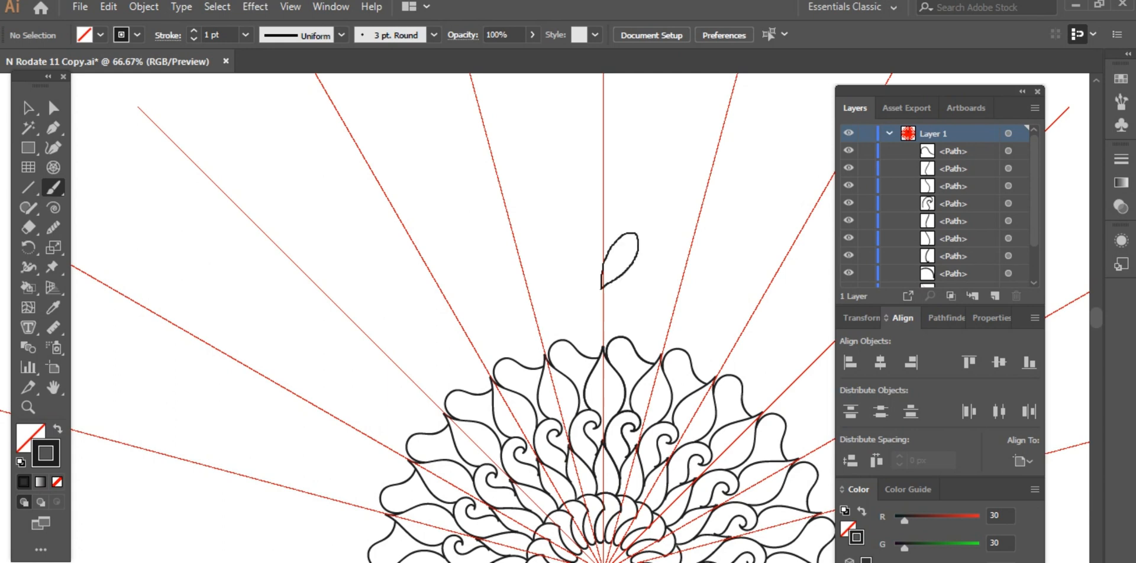
{"action": "key", "text": "ctrl+d"}
{"action": "key", "text": "ctrl+d"}
{"action": "key", "text": "ctrl+d"}
{"action": "key", "text": "ctrl+d"}
{"action": "key", "text": "ctrl+d"}
{"action": "key", "text": "ctrl+d"}
{"action": "key", "text": "ctrl+d"}
{"action": "key", "text": "ctrl+d"}
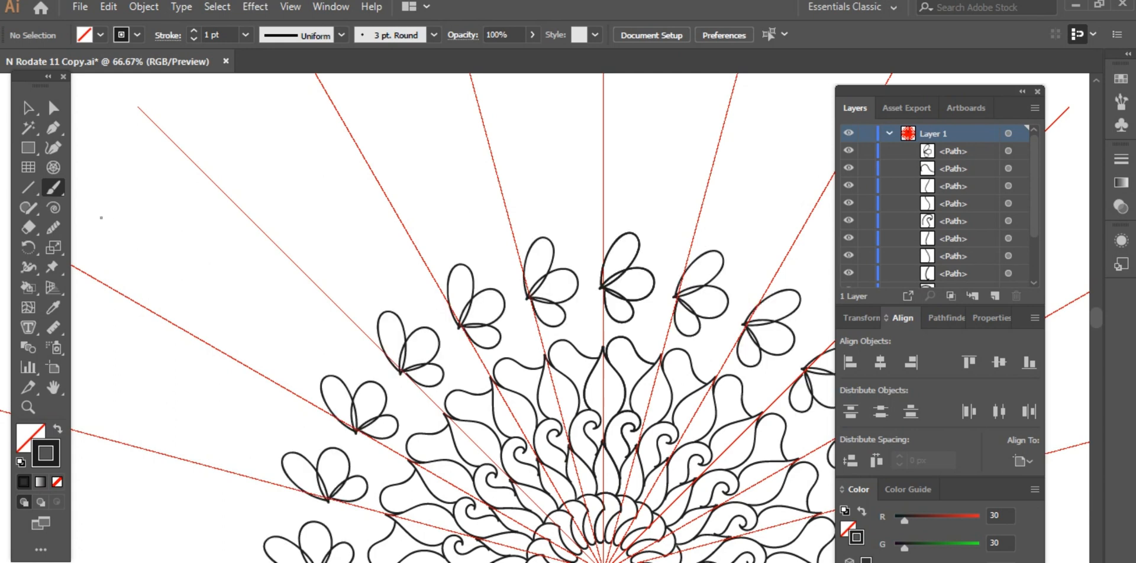
{"action": "key", "text": "ctrl+z"}
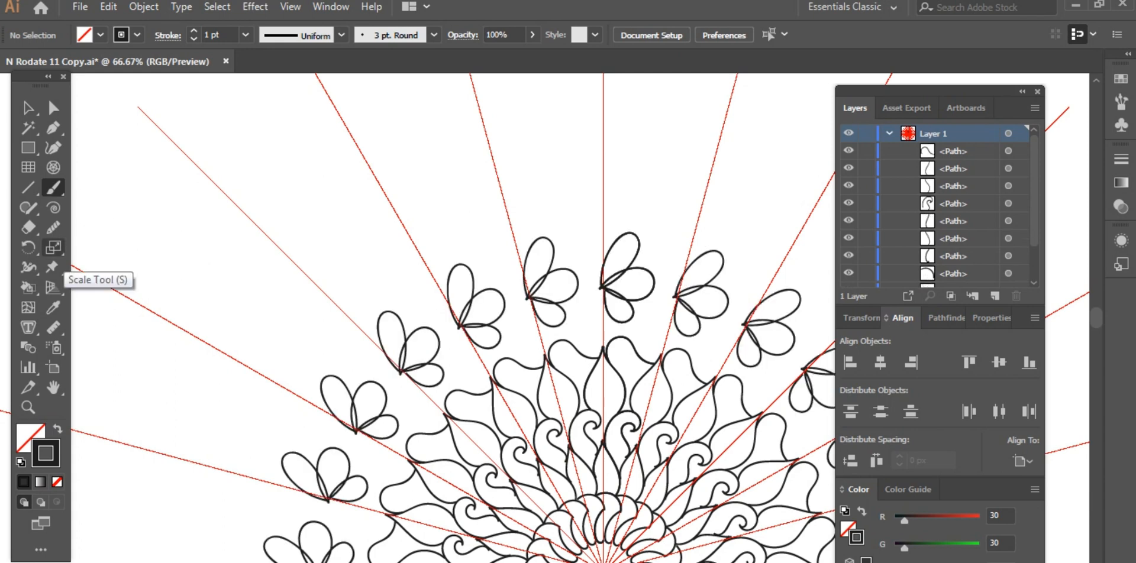
{"action": "left_click", "coordinate": [28, 407]}
{"action": "left_click", "coordinate": [704, 402]}
{"action": "left_click", "coordinate": [704, 403]}
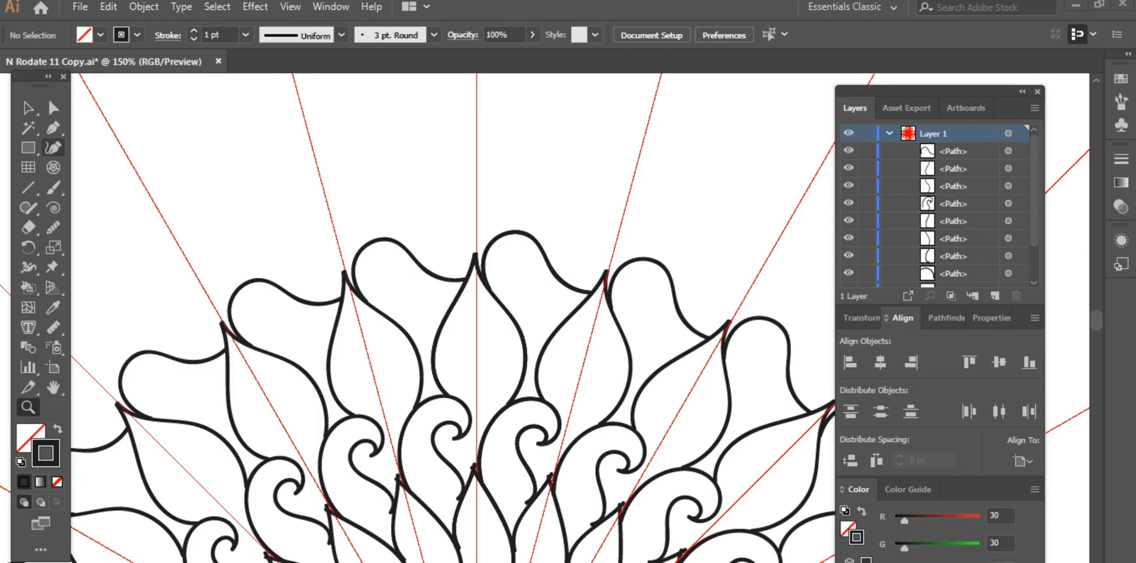
{"action": "left_click", "coordinate": [28, 107]}
{"action": "key", "text": "ctrl+minus"}
{"action": "key", "text": "ctrl+minus"}
{"action": "key", "text": "ctrl+minus"}
{"action": "key", "text": "ctrl+minus"}
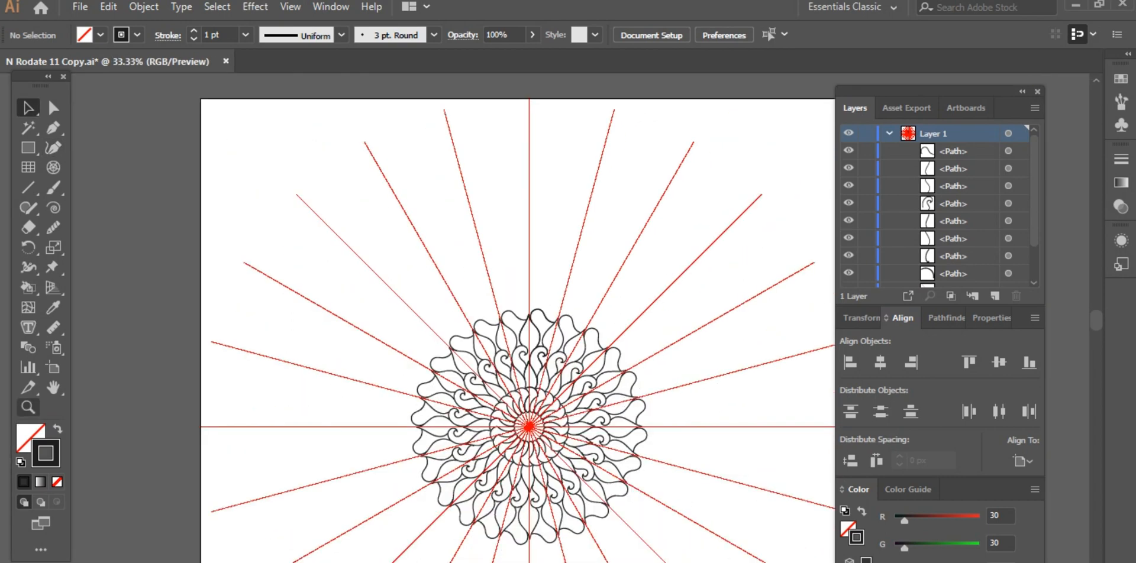
Try painting a long stroke outward from the petal tip on the vertical guide
{"action": "key", "text": "z"}
{"action": "left_click", "coordinate": [559, 270]}
{"action": "left_click", "coordinate": [559, 270]}
{"action": "left_click", "coordinate": [559, 270]}
{"action": "key", "text": "b"}
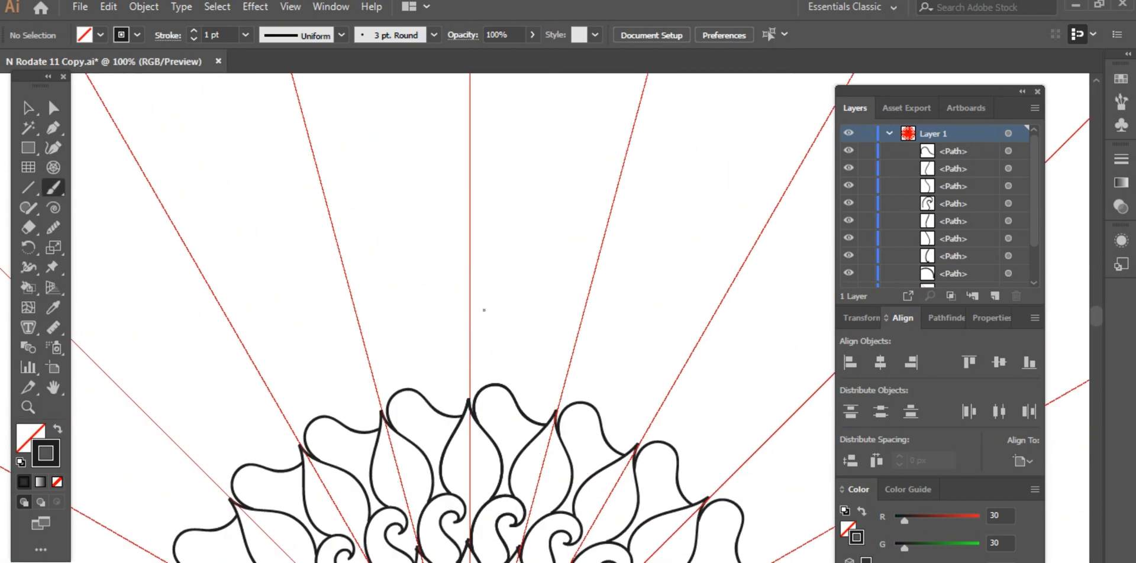
{"action": "mouse_move", "coordinate": [469, 402]}
{"action": "left_mouse_down"}
{"action": "mouse_move", "coordinate": [505, 282]}
{"action": "mouse_move", "coordinate": [596, 300]}
{"action": "mouse_move", "coordinate": [496, 358]}
{"action": "left_mouse_up"}
{"action": "key", "text": "ctrl+z"}
{"action": "mouse_move", "coordinate": [469, 405]}
{"action": "left_mouse_down"}
{"action": "mouse_move", "coordinate": [534, 238]}
{"action": "mouse_move", "coordinate": [641, 201]}
{"action": "mouse_move", "coordinate": [725, 264]}
{"action": "left_mouse_up"}
Paint a wide arc from the petal tip on the vertical guide over the wavy lobe to form an outer scalloped ring
{"action": "key", "text": "ctrl+minus"}
{"action": "key", "text": "ctrl+minus"}
{"action": "key", "text": "ctrl+minus"}
{"action": "key", "text": "ctrl+minus"}
{"action": "key", "text": "ctrl+minus"}
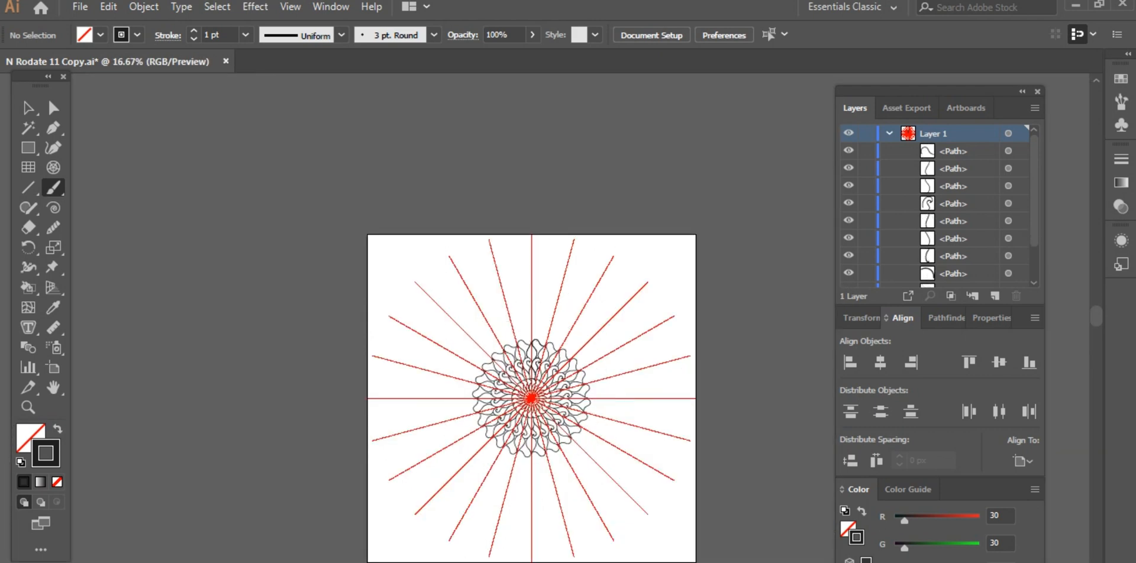
{"action": "left_click_drag", "start_coordinate": [535, 326], "coordinate": [553, 331]}
{"action": "key", "text": "z"}
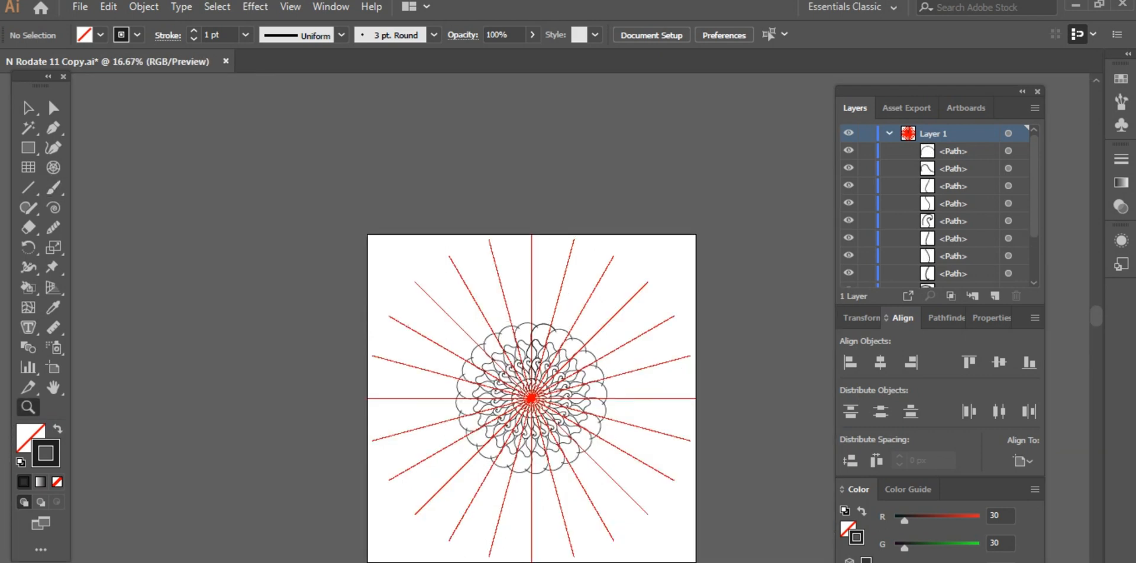
Try painting a small double-humped curl above the point where two neighbouring arcs meet
{"action": "key", "text": "ctrl+plus"}
{"action": "key", "text": "ctrl+plus"}
{"action": "key", "text": "ctrl+plus"}
{"action": "key", "text": "ctrl+plus"}
{"action": "key", "text": "b"}
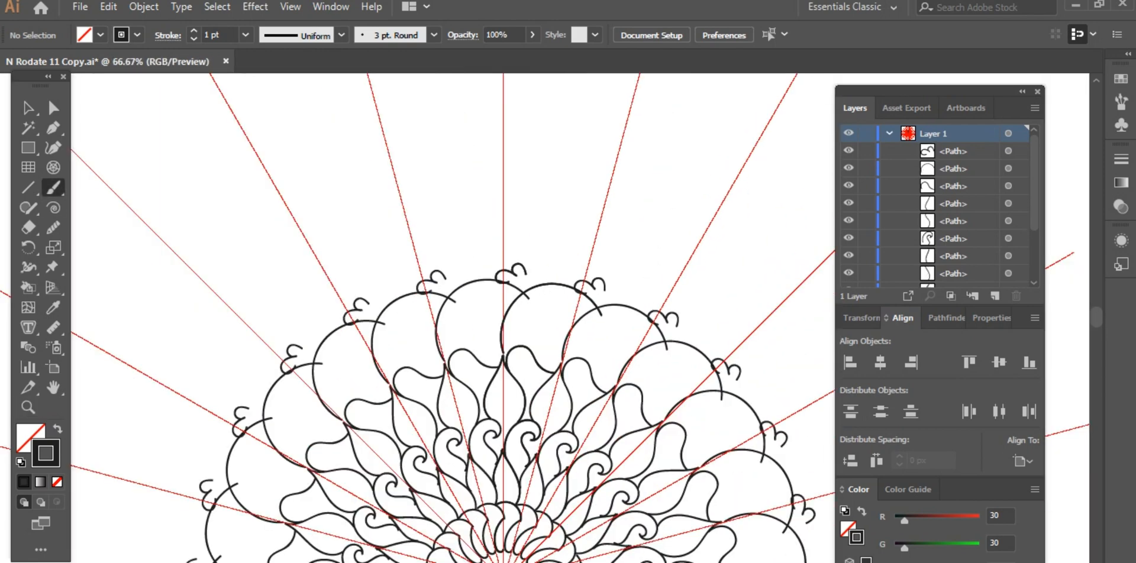
{"action": "key", "text": "ctrl+z"}
{"action": "key", "text": "ctrl+z"}
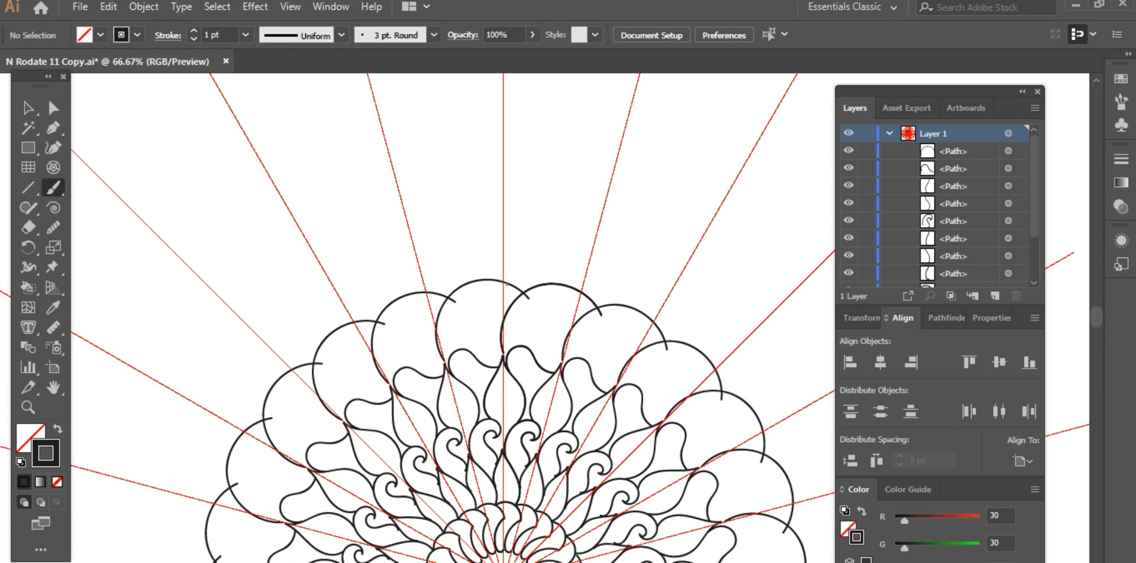
Paint a cluster of small overlapping rounded lobes along the outer edge where neighbouring arcs meet
{"action": "key", "text": "ctrl+shift+z"}
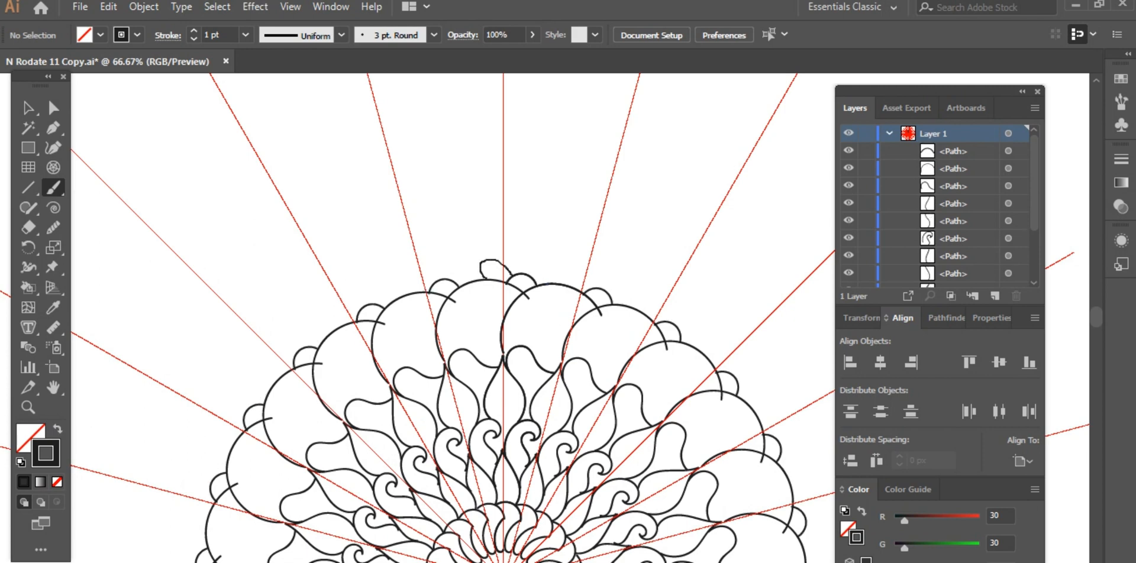
{"action": "mouse_move", "coordinate": [494, 262]}
{"action": "left_mouse_down"}
{"action": "mouse_move", "coordinate": [516, 252]}
{"action": "mouse_move", "coordinate": [536, 271]}
{"action": "left_mouse_up"}
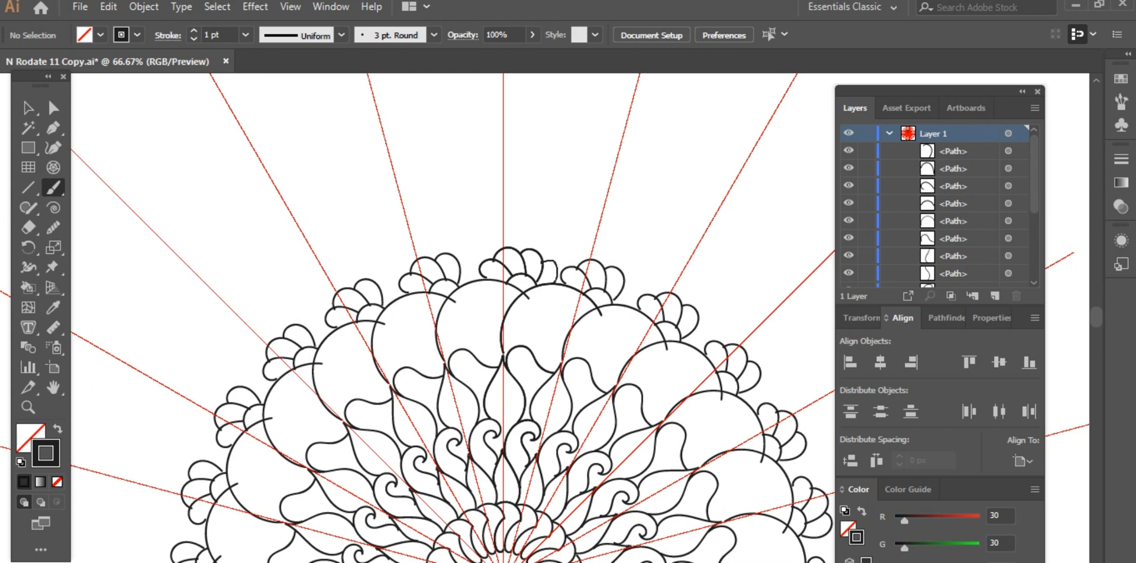
{"action": "scroll", "coordinate": [502, 280], "scroll_direction": "up", "scroll_amount": 3}
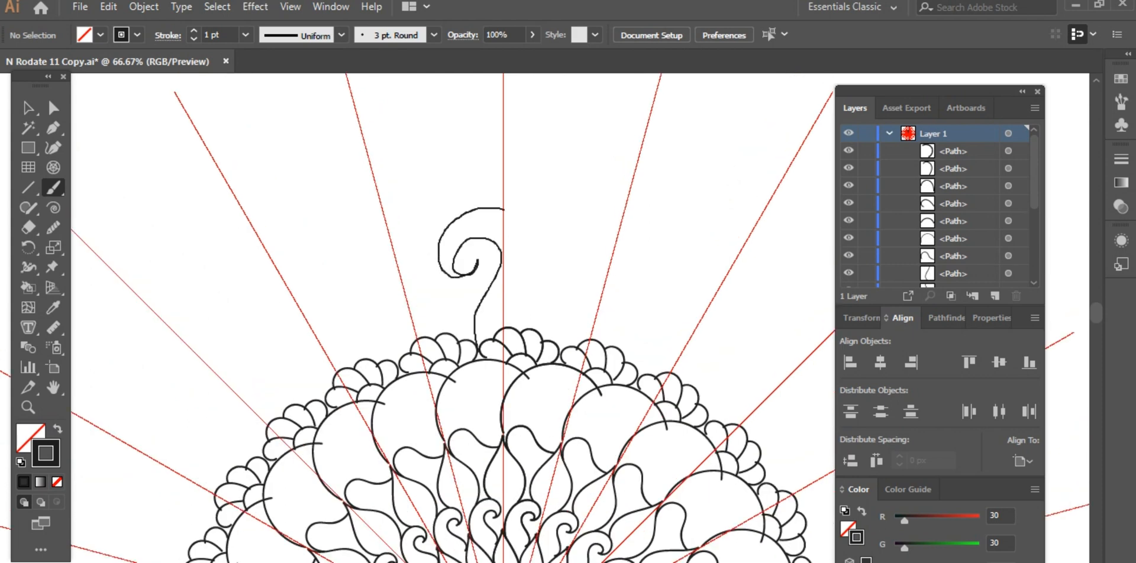
Paint a large spiral swirl rising from the lobe ring near the vertical guide, with an arched outer line curving over it
{"action": "mouse_move", "coordinate": [503, 208]}
{"action": "left_mouse_down"}
{"action": "mouse_move", "coordinate": [555, 267]}
{"action": "mouse_move", "coordinate": [562, 361]}
{"action": "left_mouse_up"}
{"action": "key", "text": "ctrl+minus"}
{"action": "key", "text": "ctrl+minus"}
{"action": "key", "text": "ctrl+minus"}
{"action": "key", "text": "ctrl+minus"}
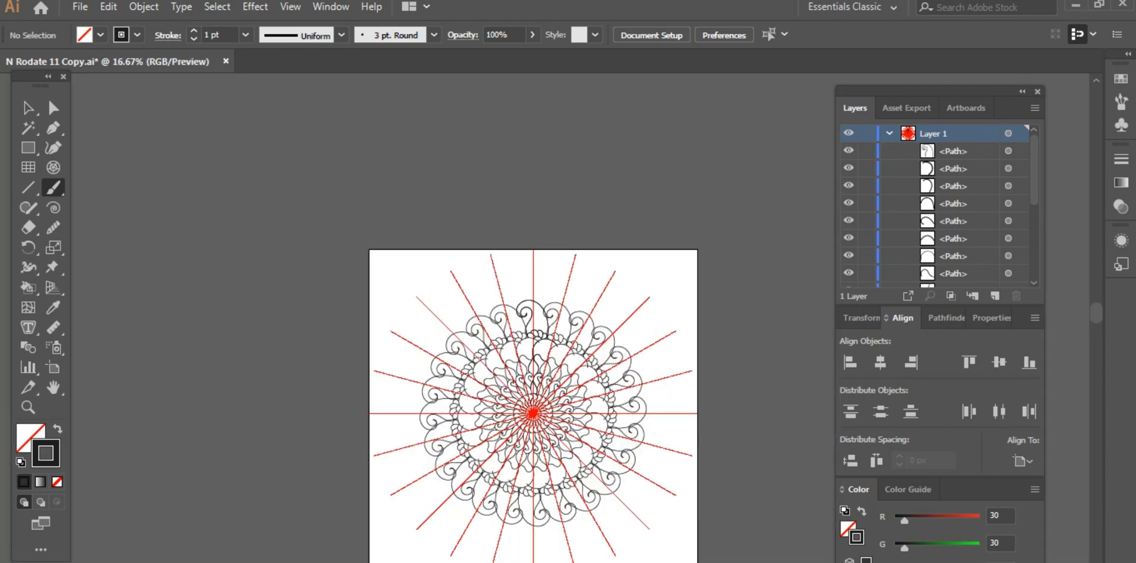
Paint a double-lined hooked tendril rising from the large swirl beside the vertical guide
{"action": "left_click", "coordinate": [27, 407]}
{"action": "left_click", "coordinate": [585, 252]}
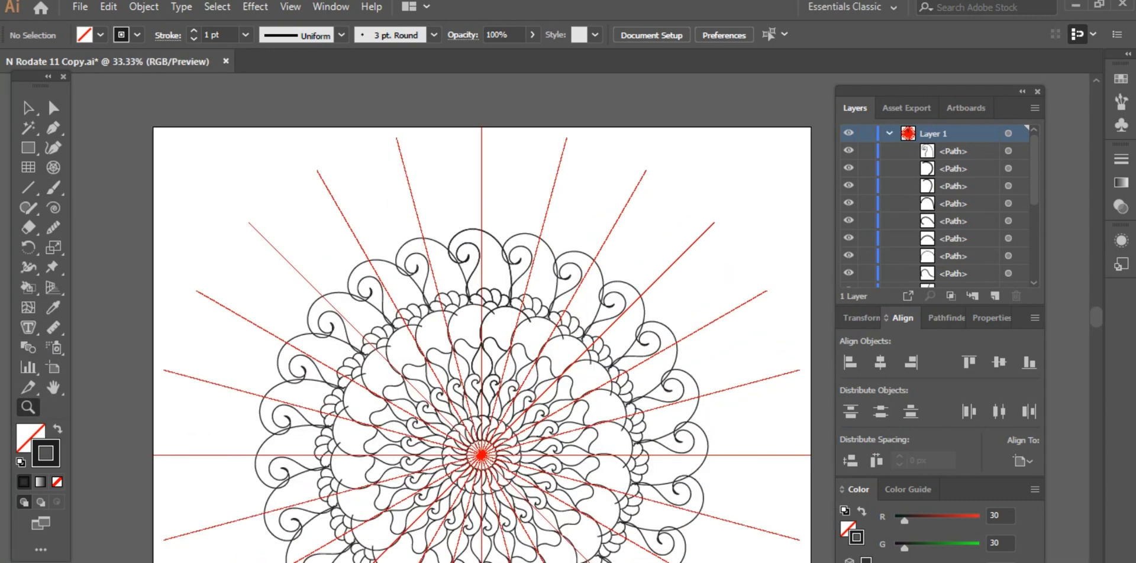
{"action": "left_click", "coordinate": [455, 440]}
{"action": "key", "text": "b"}
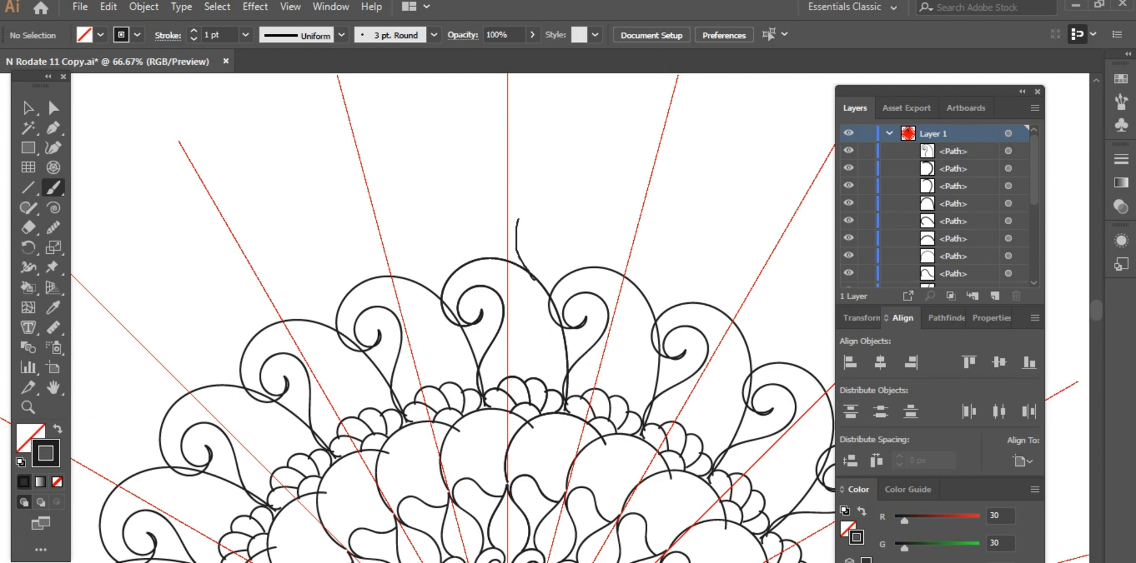
{"action": "left_click_drag", "start_coordinate": [539, 278], "coordinate": [543, 288]}
Try painting a small rounded lobe on the crest of the swirl, next to the hooked tendril
{"action": "scroll", "coordinate": [373, 286], "scroll_direction": "up", "scroll_amount": 1}
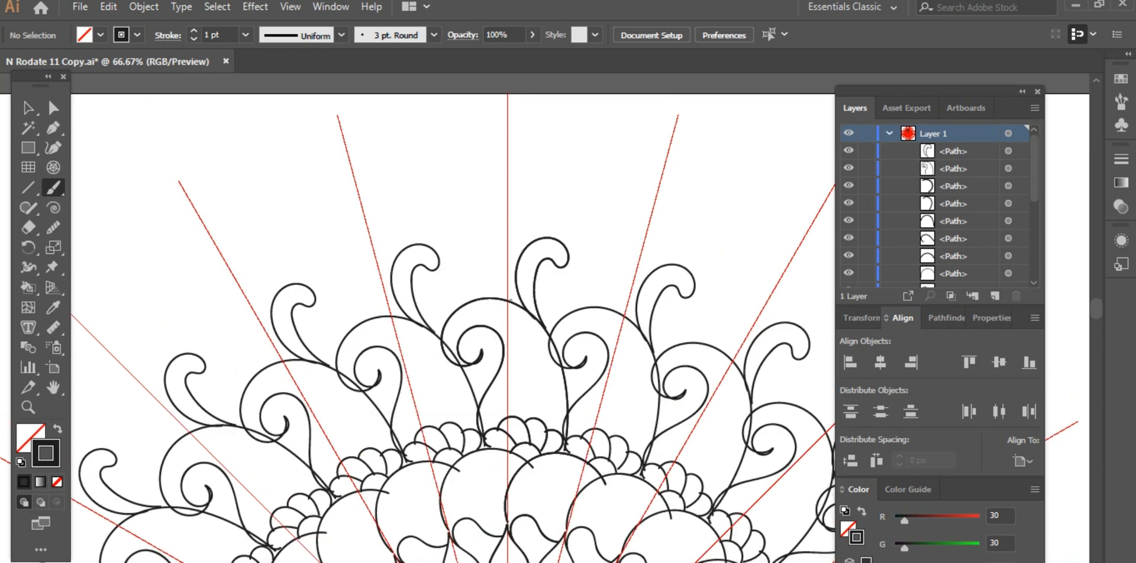
{"action": "left_click_drag", "start_coordinate": [504, 257], "coordinate": [519, 295]}
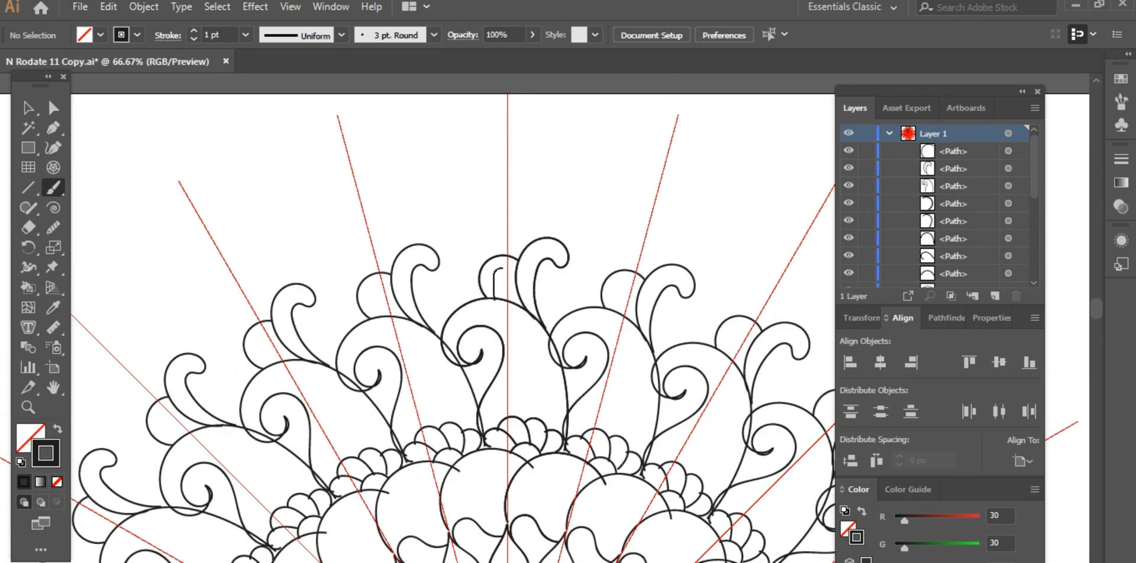
{"action": "key", "text": "ctrl+z"}
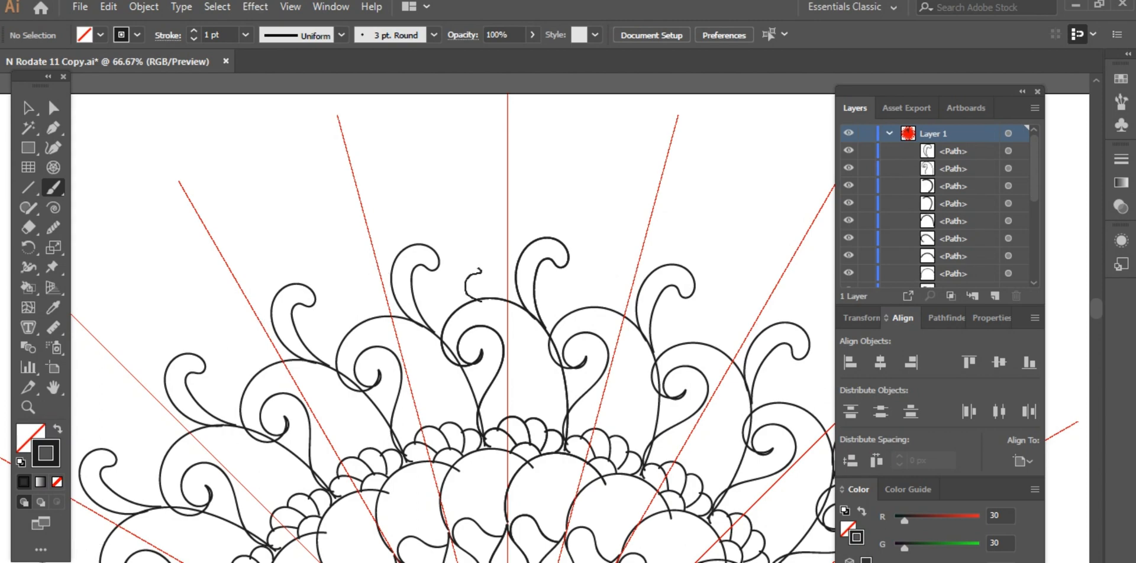
Paint a pointed leaf with a small lobed base between the swirl's crest and the double-lined hooked tendril
{"action": "left_click_drag", "start_coordinate": [521, 241], "coordinate": [536, 238]}
{"action": "scroll", "coordinate": [485, 292], "scroll_direction": "down", "scroll_amount": 3}
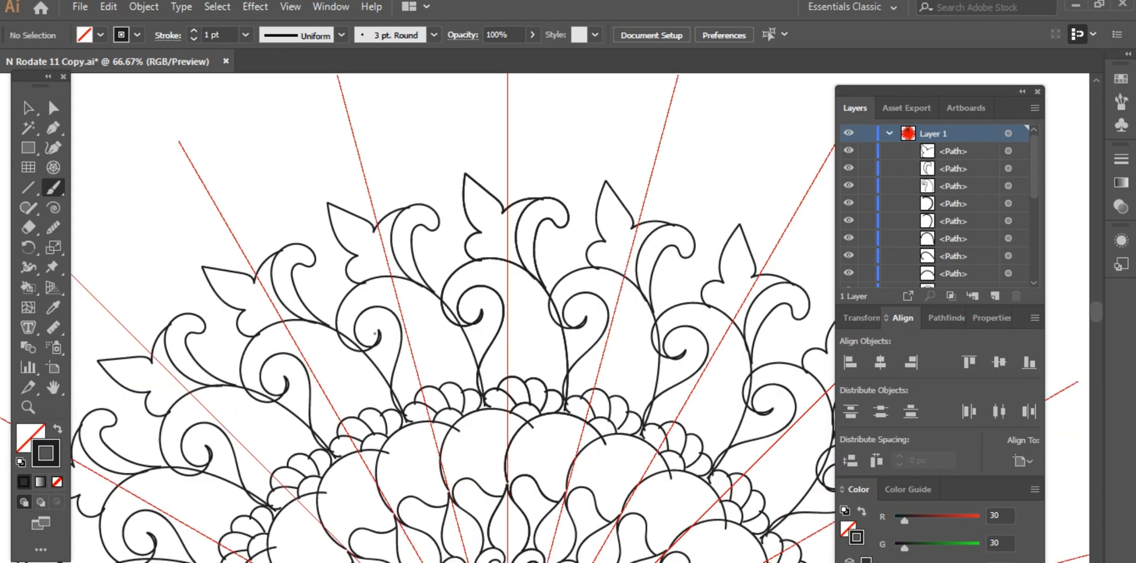
{"action": "scroll", "coordinate": [484, 293], "scroll_direction": "up", "scroll_amount": 3}
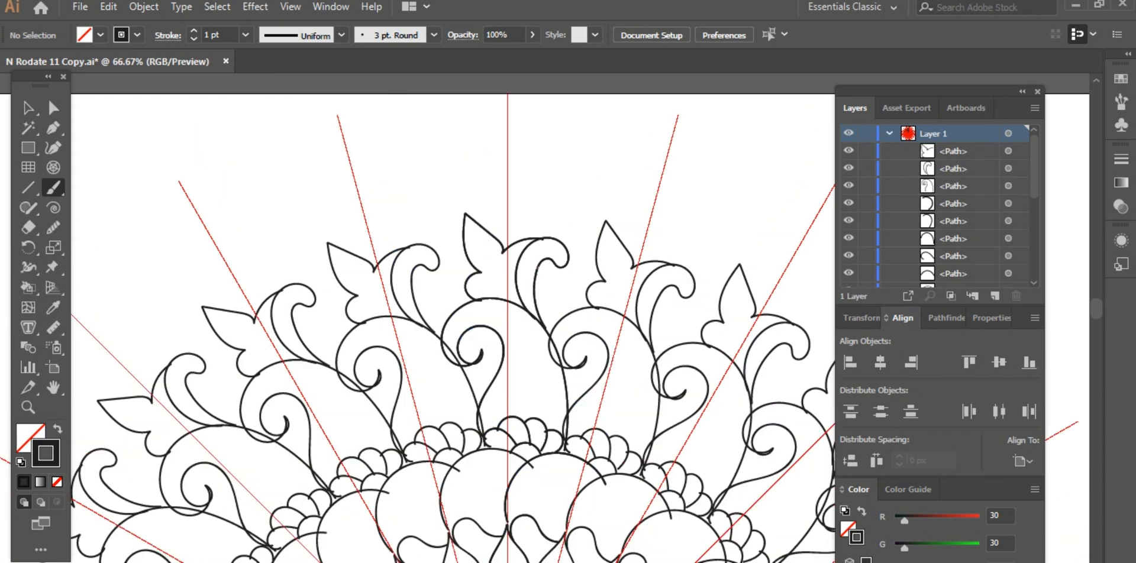
Try painting a long S-shaped line from the hooked tendril outward to the next radial guide
{"action": "mouse_move", "coordinate": [552, 278]}
{"action": "left_mouse_down"}
{"action": "mouse_move", "coordinate": [609, 199]}
{"action": "mouse_move", "coordinate": [661, 184]}
{"action": "left_mouse_up"}
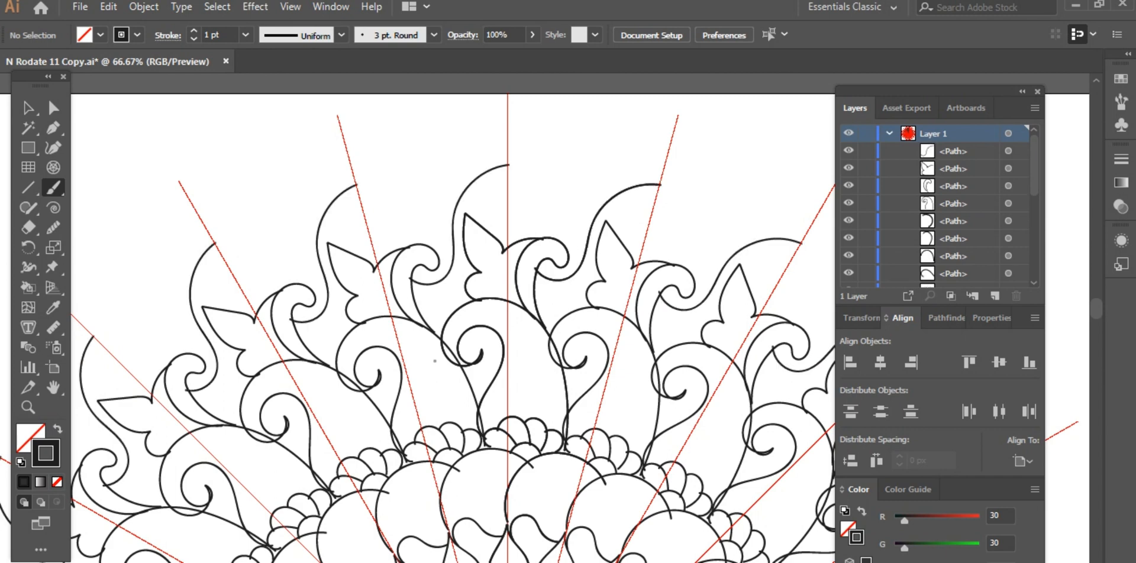
{"action": "key", "text": "ctrl+minus"}
{"action": "key", "text": "ctrl+minus"}
{"action": "key", "text": "ctrl+minus"}
{"action": "key", "text": "ctrl+minus"}
{"action": "scroll", "coordinate": [535, 414], "scroll_direction": "down", "scroll_amount": 1}
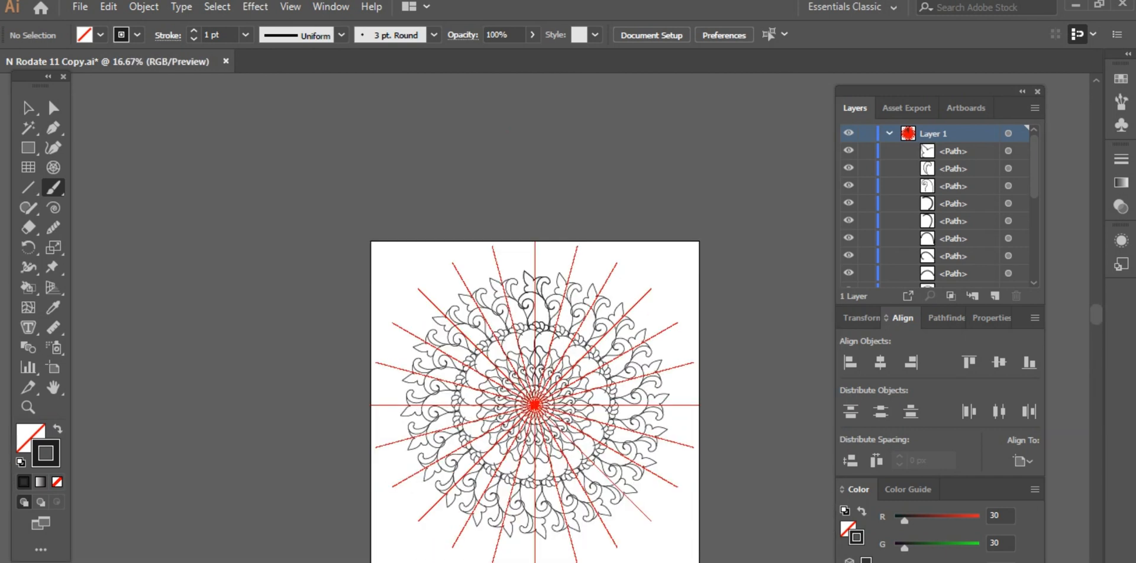
Hide the red radial guide lines and the plain path directly above them in the layer
{"action": "scroll", "coordinate": [939, 201], "scroll_direction": "down", "scroll_amount": 3}
{"action": "left_click_drag", "start_coordinate": [849, 244], "coordinate": [848, 280]}
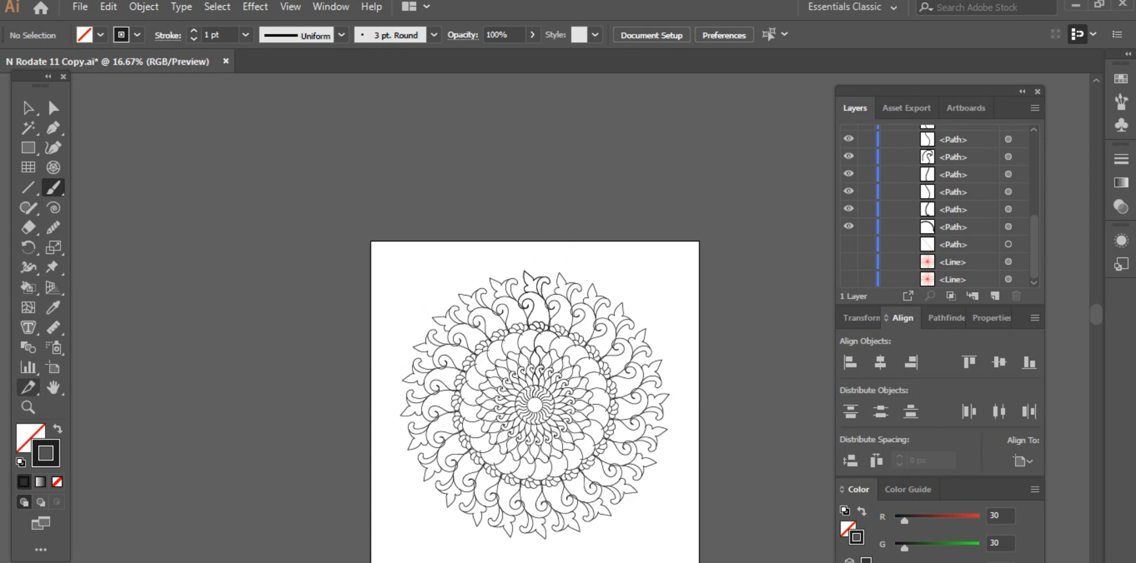
{"action": "key", "text": "ctrl+plus"}
{"action": "key", "text": "ctrl+plus"}
{"action": "key", "text": "ctrl+plus"}
{"action": "key", "text": "ctrl+plus"}
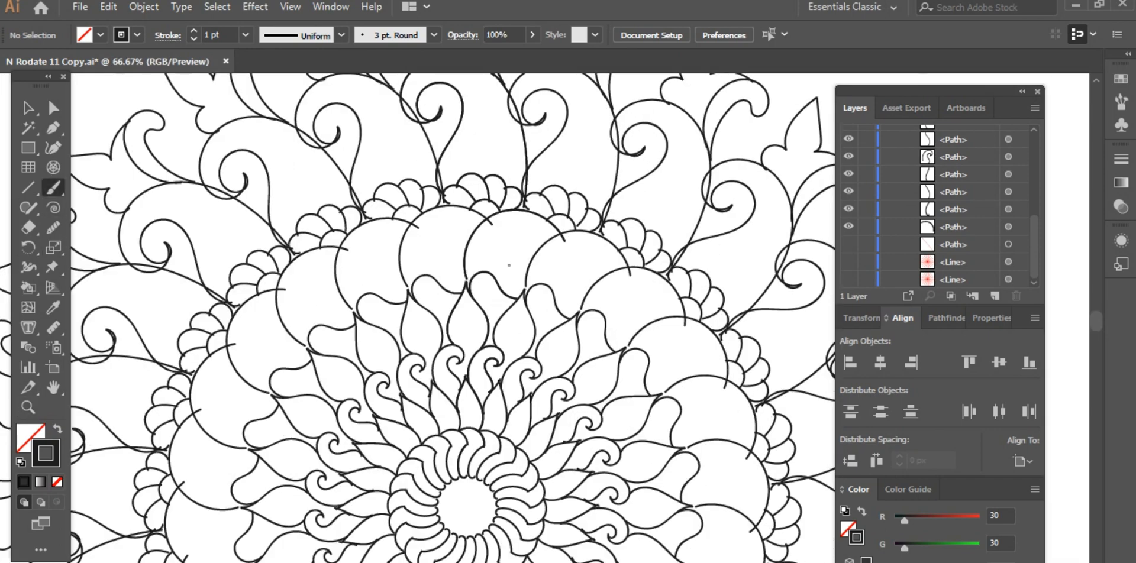
{"action": "key", "text": "ctrl+z"}
{"action": "left_click_drag", "start_coordinate": [531, 247], "coordinate": [536, 245]}
{"action": "key", "text": "ctrl+z"}
{"action": "key", "text": "ctrl+z"}
Paint two short curved strokes that round off the base of the pointed leaf beside the hooked tendril
{"action": "scroll", "coordinate": [308, 324], "scroll_direction": "up", "scroll_amount": 5}
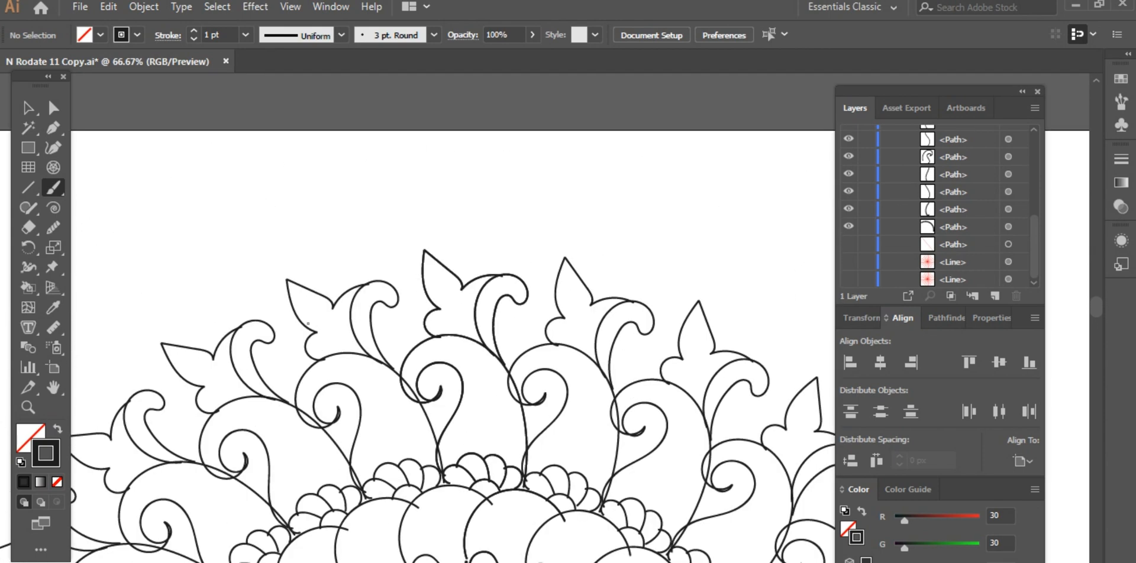
{"action": "scroll", "coordinate": [487, 367], "scroll_direction": "down", "scroll_amount": 2}
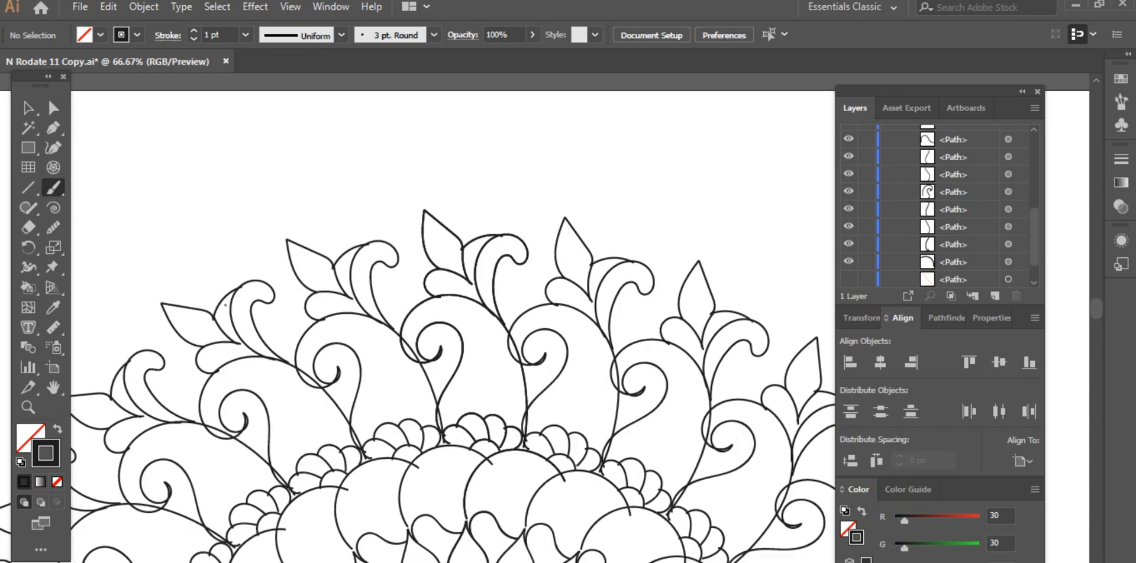
{"action": "scroll", "coordinate": [247, 320], "scroll_direction": "down", "scroll_amount": 5}
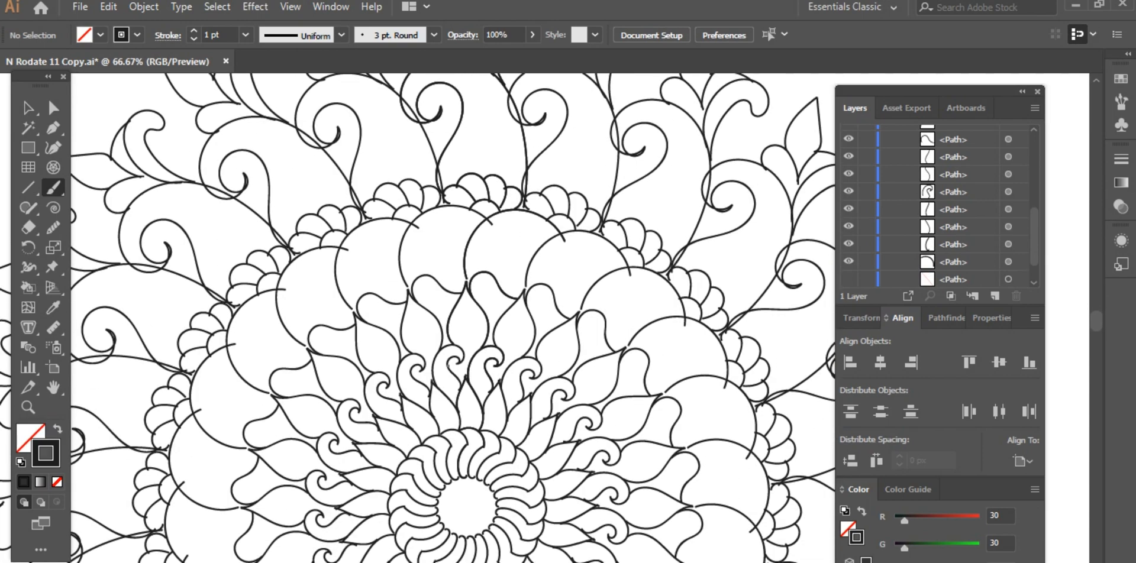
Select all the painted strokes and give them the Basic brush with a 3 pt stroke
{"action": "key", "text": "ctrl+a"}
{"action": "key", "text": "ctrl+minus"}
{"action": "key", "text": "ctrl+minus"}
{"action": "key", "text": "ctrl+minus"}
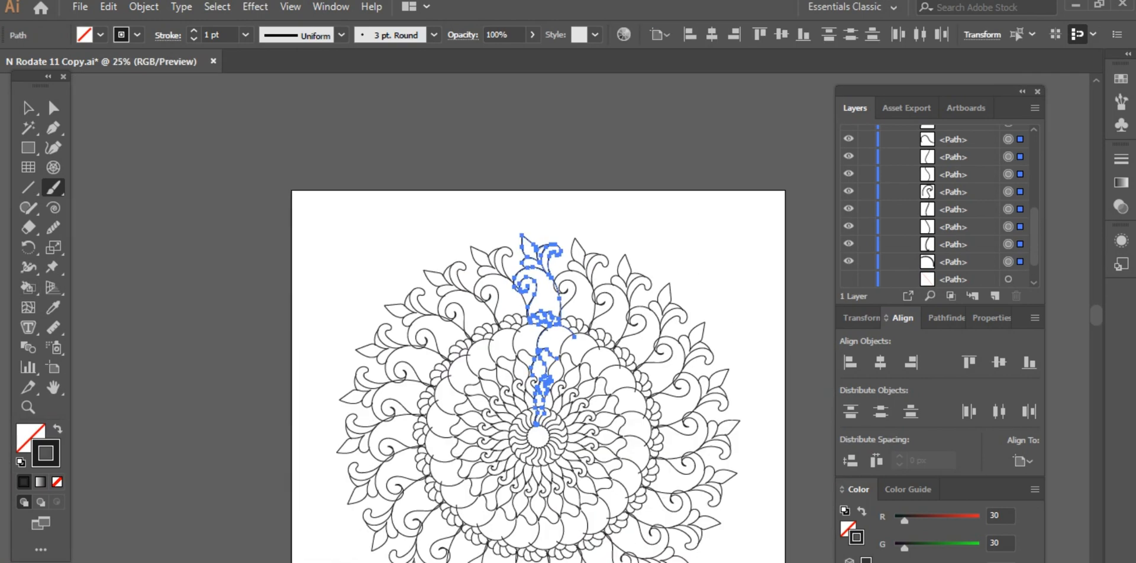
{"action": "left_click", "coordinate": [434, 35]}
{"action": "left_click", "coordinate": [348, 99]}
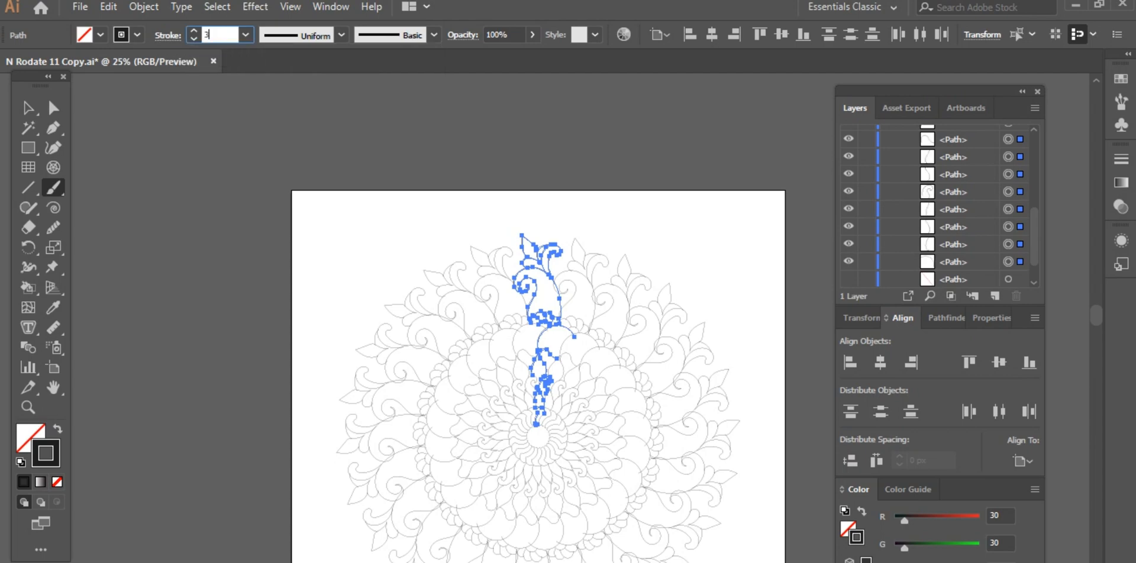
{"action": "type", "text": "3"}
{"action": "key", "text": "Return"}
Move and slightly rotate the inner curve of the central ring so its upper end meets the end of the petal arc
{"action": "left_click", "coordinate": [28, 108]}
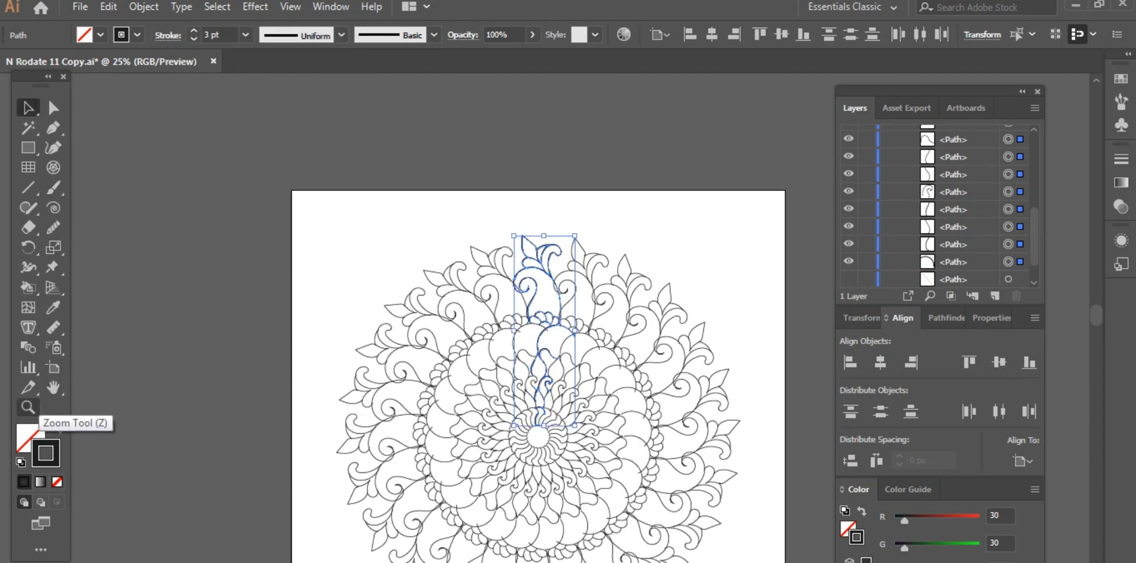
{"action": "left_click", "coordinate": [28, 407]}
{"action": "left_click", "coordinate": [524, 402]}
{"action": "left_click", "coordinate": [547, 366]}
{"action": "left_click", "coordinate": [547, 367]}
{"action": "left_click", "coordinate": [545, 360]}
{"action": "left_click", "coordinate": [544, 361]}
{"action": "left_click", "coordinate": [544, 360]}
{"action": "left_click", "coordinate": [543, 272]}
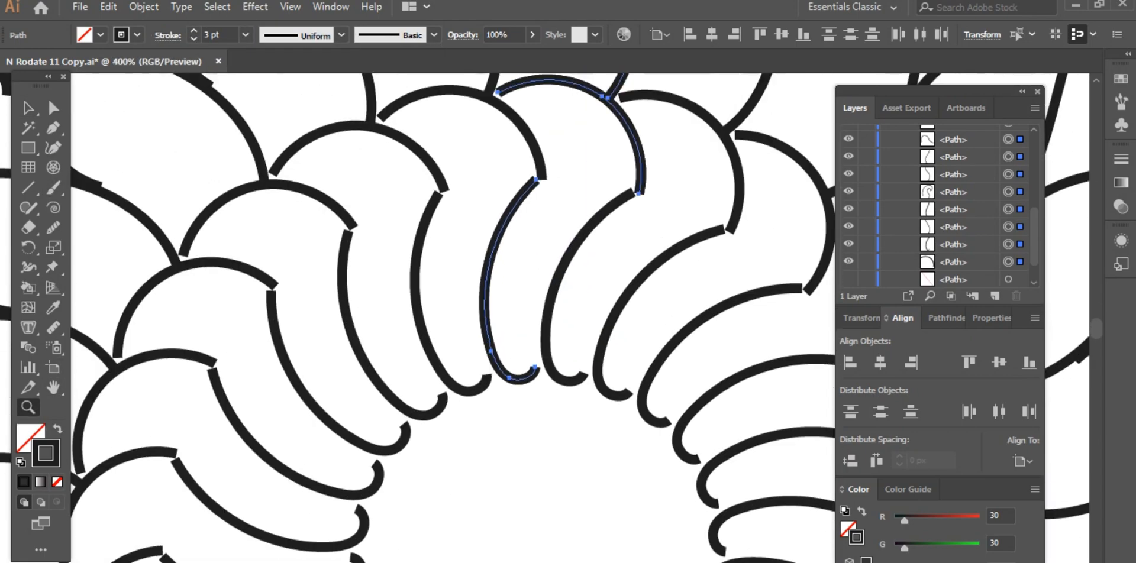
{"action": "left_click", "coordinate": [28, 108]}
{"action": "left_click", "coordinate": [513, 277]}
{"action": "left_click_drag", "start_coordinate": [488, 271], "coordinate": [585, 284]}
{"action": "mouse_move", "coordinate": [646, 188]}
{"action": "left_mouse_down"}
{"action": "mouse_move", "coordinate": [666, 187]}
{"action": "mouse_move", "coordinate": [633, 201]}
{"action": "left_mouse_up"}
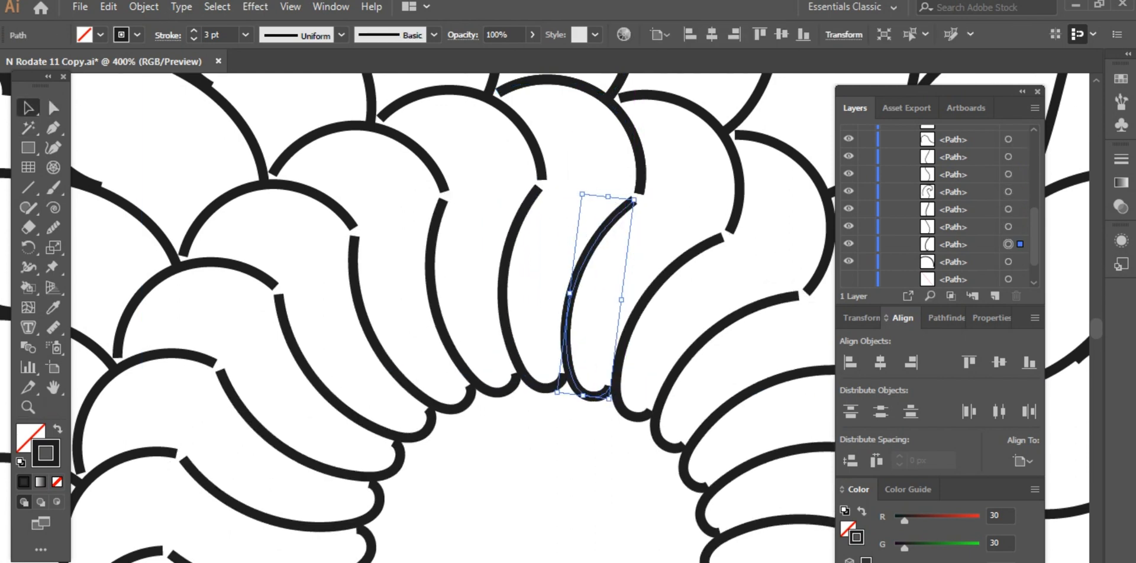
Join the inner curve and the petal arc into one path and smooth it on both sides of the joint
{"action": "right_click", "coordinate": [646, 207]}
{"action": "left_click", "coordinate": [687, 332]}
{"action": "key", "text": "n"}
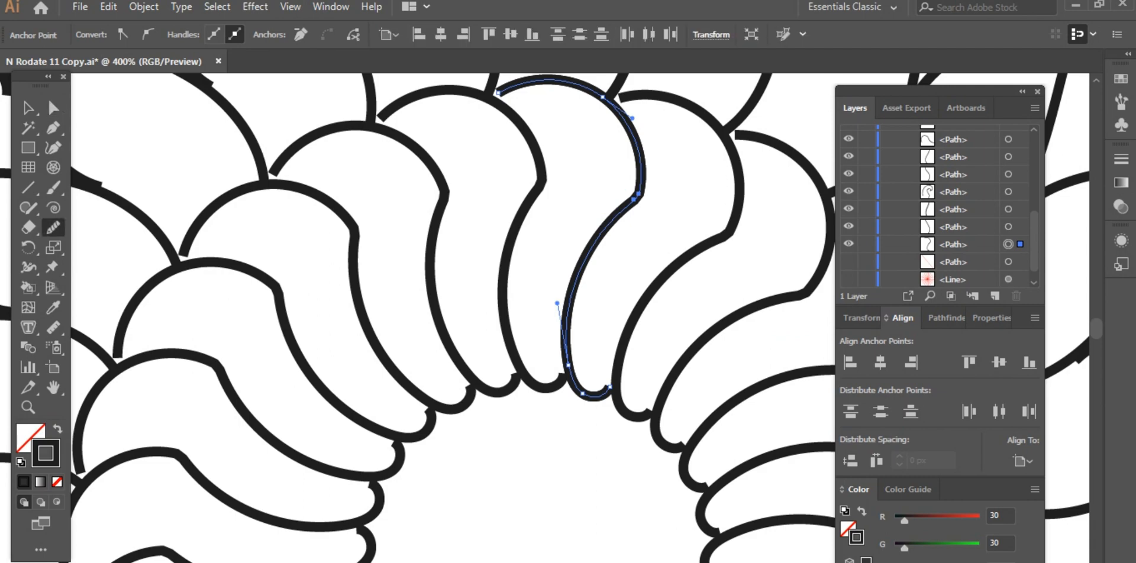
{"action": "left_click_drag", "start_coordinate": [582, 84], "coordinate": [639, 169]}
{"action": "left_click_drag", "start_coordinate": [619, 212], "coordinate": [580, 269]}
{"action": "left_click_drag", "start_coordinate": [604, 230], "coordinate": [571, 299]}
Give all the painted strokes round caps and round corner joins
{"action": "left_click", "coordinate": [28, 108]}
{"action": "key", "text": "ctrl+minus"}
{"action": "key", "text": "ctrl+minus"}
{"action": "key", "text": "ctrl+minus"}
{"action": "key", "text": "ctrl+minus"}
{"action": "key", "text": "ctrl+minus"}
{"action": "key", "text": "ctrl+minus"}
{"action": "key", "text": "ctrl+minus"}
{"action": "key", "text": "ctrl+a"}
{"action": "left_click", "coordinate": [168, 36]}
{"action": "left_click", "coordinate": [81, 78]}
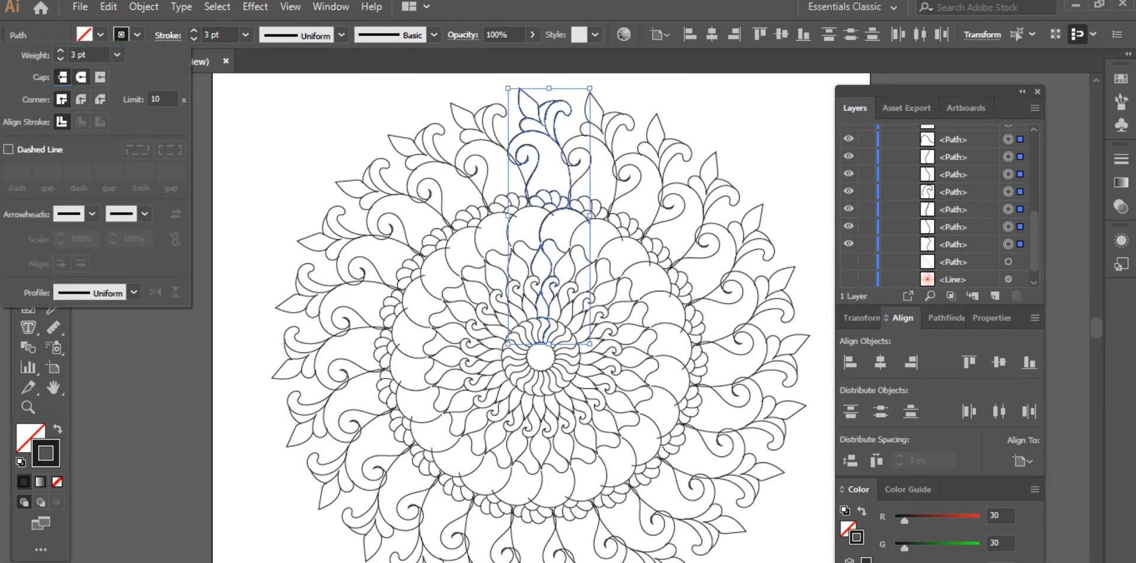
{"action": "left_click", "coordinate": [82, 100]}
{"action": "left_click", "coordinate": [142, 355]}
{"action": "left_click", "coordinate": [141, 355]}
Examine the rounded stroke ends around the central ring up close
{"action": "left_click", "coordinate": [28, 407]}
{"action": "left_click", "coordinate": [537, 343]}
{"action": "left_click", "coordinate": [537, 343]}
{"action": "left_click", "coordinate": [537, 343]}
{"action": "left_click", "coordinate": [573, 345]}
{"action": "left_click", "coordinate": [573, 346]}
{"action": "left_click", "coordinate": [574, 346]}
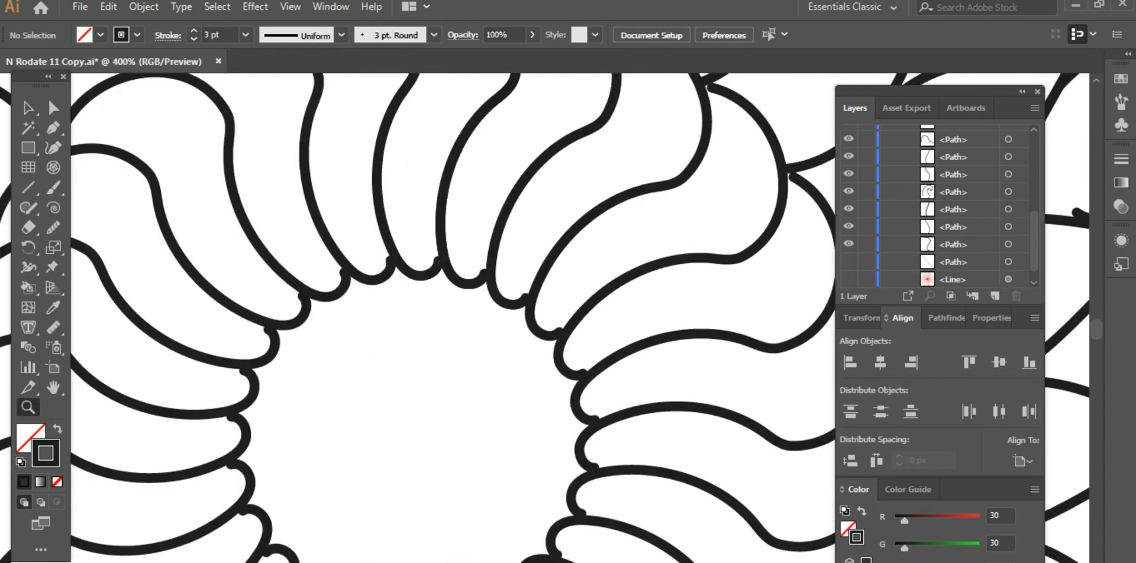
{"action": "key", "text": "ctrl+minus"}
{"action": "key", "text": "ctrl+minus"}
{"action": "key", "text": "ctrl+minus"}
{"action": "key", "text": "ctrl+minus"}
{"action": "key", "text": "ctrl+minus"}
{"action": "key", "text": "ctrl+minus"}
{"action": "key", "text": "ctrl+minus"}
Inspect the junctions of the inner petal strokes in outline view, and return to the normal preview
{"action": "key", "text": "ctrl+y"}
{"action": "left_click", "coordinate": [541, 320]}
{"action": "left_click", "coordinate": [541, 320]}
{"action": "left_click", "coordinate": [541, 320]}
{"action": "left_click", "coordinate": [543, 322]}
{"action": "left_click", "coordinate": [550, 340]}
{"action": "left_click", "coordinate": [550, 340]}
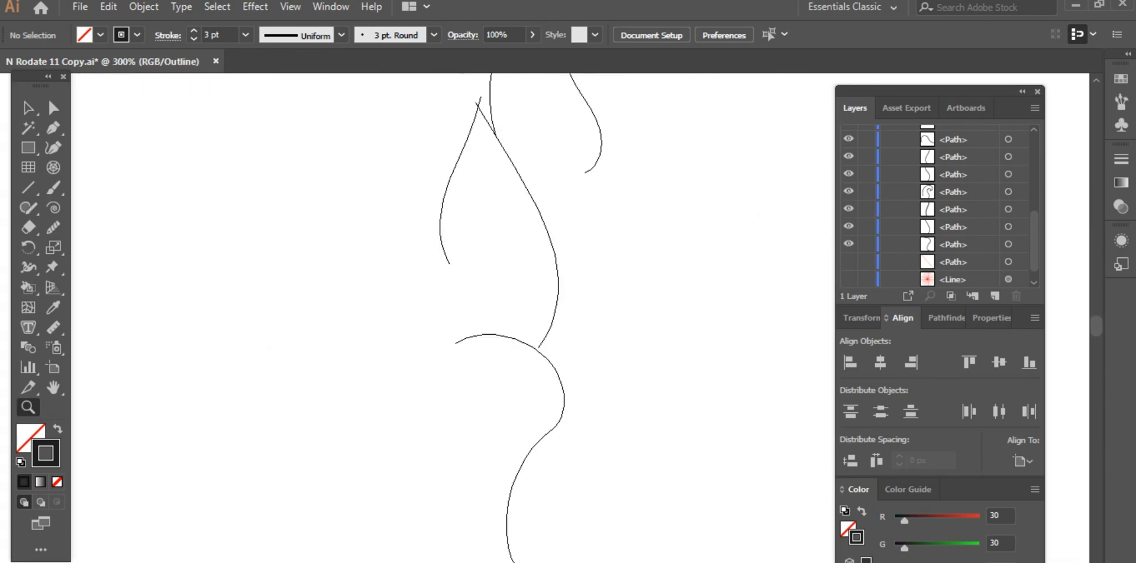
{"action": "key", "text": "ctrl+minus"}
{"action": "key", "text": "ctrl+minus"}
{"action": "key", "text": "ctrl+minus"}
{"action": "key", "text": "ctrl+minus"}
{"action": "key", "text": "ctrl+minus"}
{"action": "key", "text": "ctrl+y"}
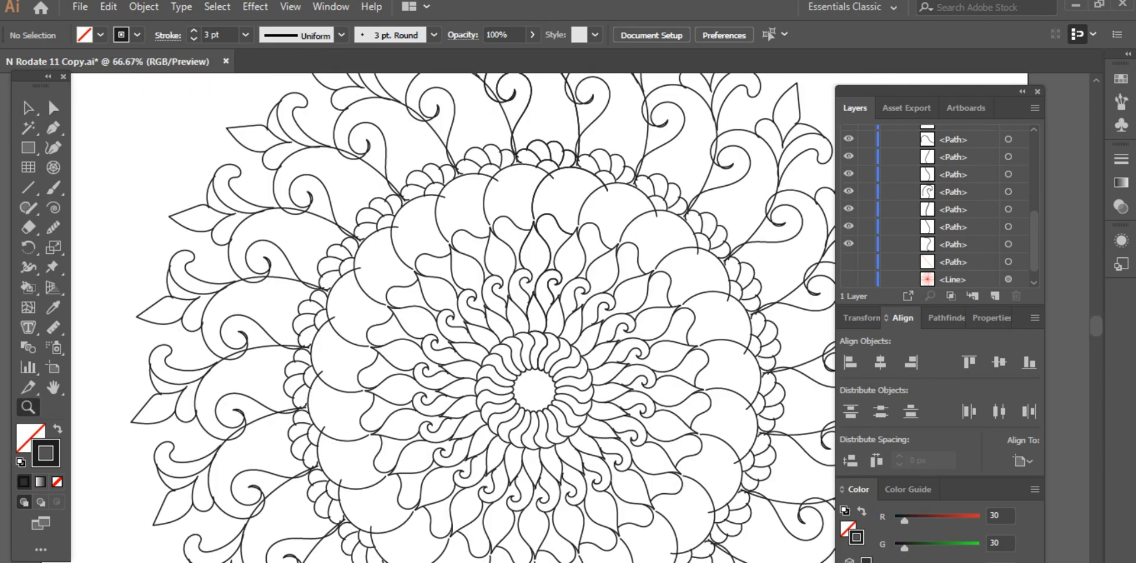
Move the innermost end anchor of the central petal curve onto the neighbouring petal's outline
{"action": "left_click", "coordinate": [541, 343]}
{"action": "left_click", "coordinate": [541, 343]}
{"action": "left_click", "coordinate": [541, 343]}
{"action": "left_click", "coordinate": [541, 342]}
{"action": "left_click", "coordinate": [548, 291]}
{"action": "left_click", "coordinate": [548, 291]}
{"action": "key", "text": "a"}
{"action": "left_click", "coordinate": [621, 432]}
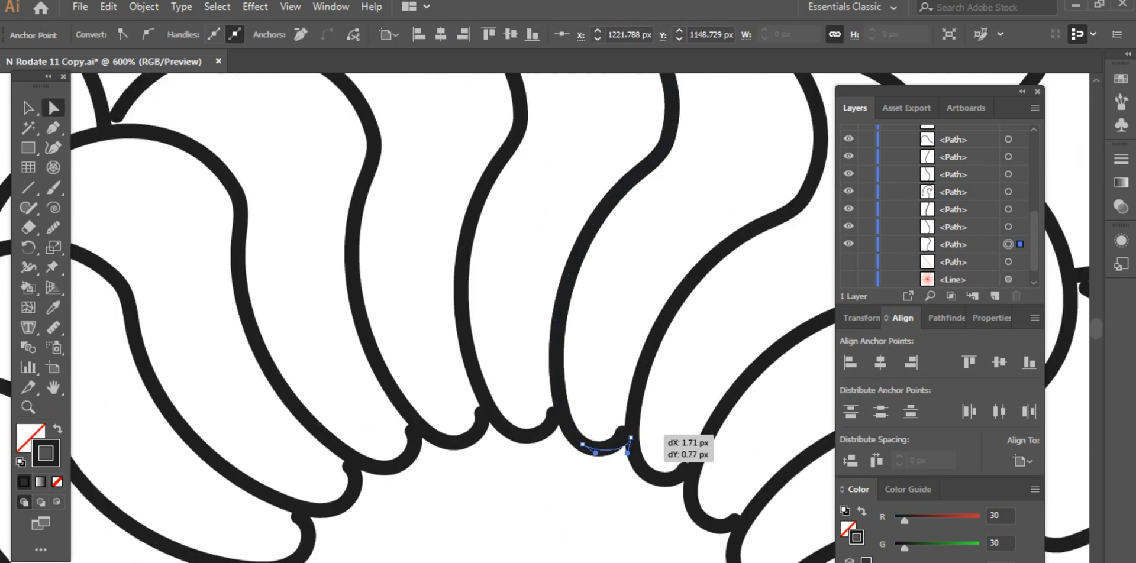
{"action": "left_click_drag", "start_coordinate": [630, 433], "coordinate": [631, 433]}
Show the radial guide lines and move the open outer end of the central petal arc onto the neighbouring arc
{"action": "left_click", "coordinate": [848, 279]}
{"action": "scroll", "coordinate": [568, 296], "scroll_direction": "up", "scroll_amount": 5}
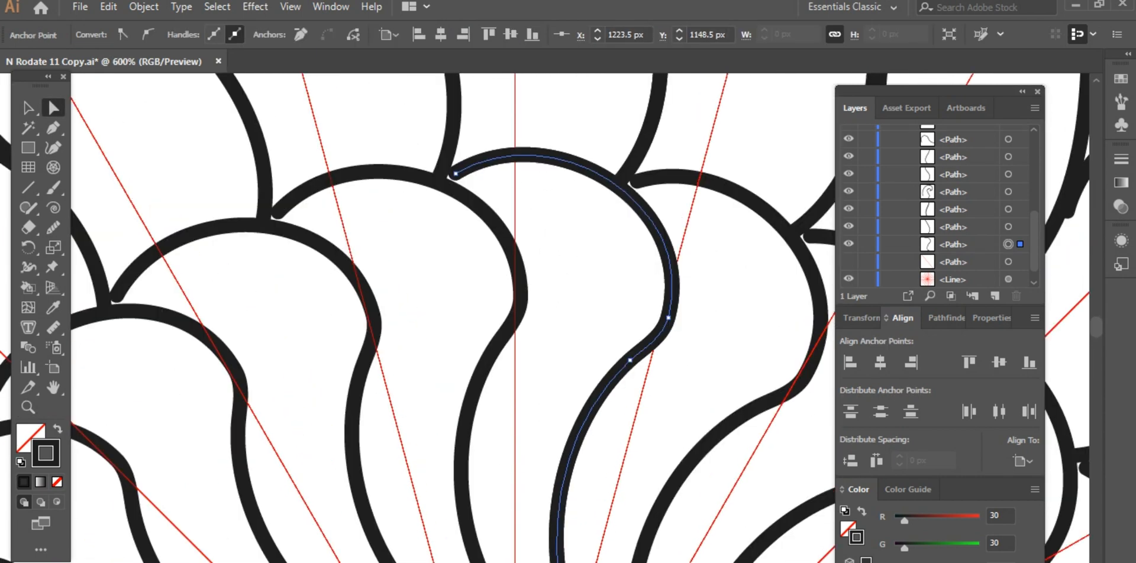
{"action": "mouse_move", "coordinate": [454, 294]}
{"action": "left_mouse_down"}
{"action": "mouse_move", "coordinate": [433, 298]}
{"action": "mouse_move", "coordinate": [437, 308]}
{"action": "left_mouse_up"}
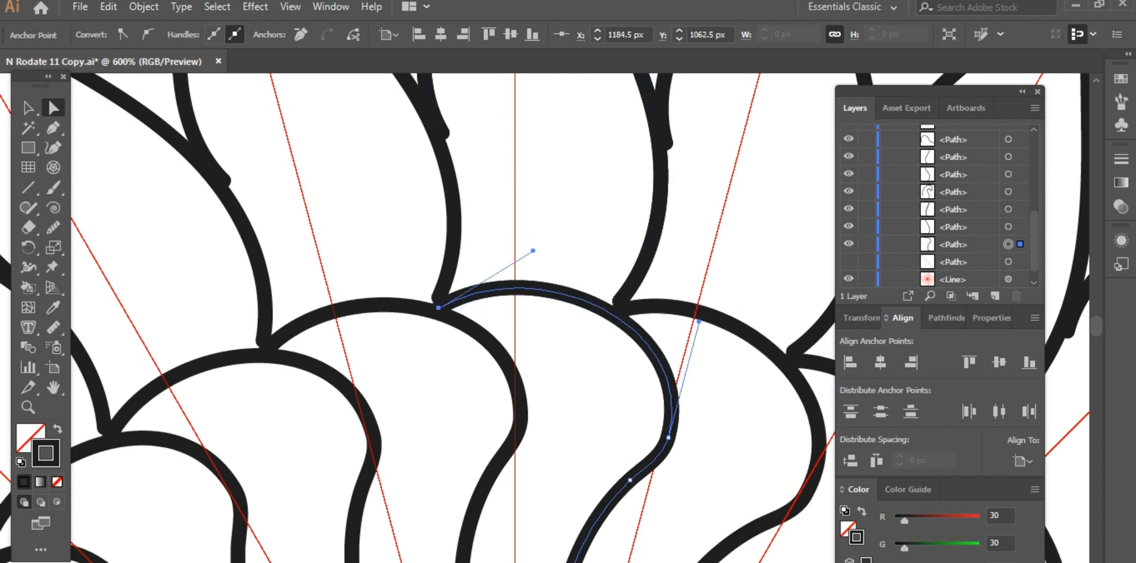
Move the lower end anchor of the long petal curve onto the central arc, where the neighbouring arc starts
{"action": "left_click", "coordinate": [619, 300]}
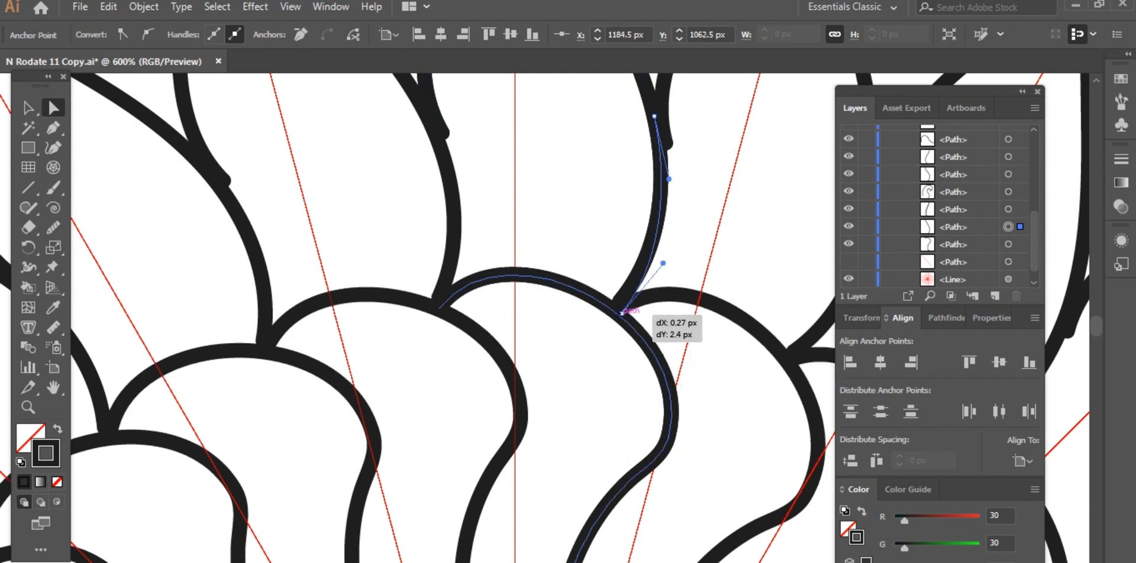
{"action": "left_click_drag", "start_coordinate": [622, 312], "coordinate": [621, 312]}
{"action": "scroll", "coordinate": [621, 312], "scroll_direction": "down", "scroll_amount": 2}
{"action": "left_click_drag", "start_coordinate": [629, 359], "coordinate": [625, 396]}
{"action": "key", "text": "a"}
{"action": "scroll", "coordinate": [650, 183], "scroll_direction": "up", "scroll_amount": 1}
{"action": "left_click", "coordinate": [650, 184]}
{"action": "left_click_drag", "start_coordinate": [621, 232], "coordinate": [617, 232]}
{"action": "scroll", "coordinate": [617, 232], "scroll_direction": "up", "scroll_amount": 5}
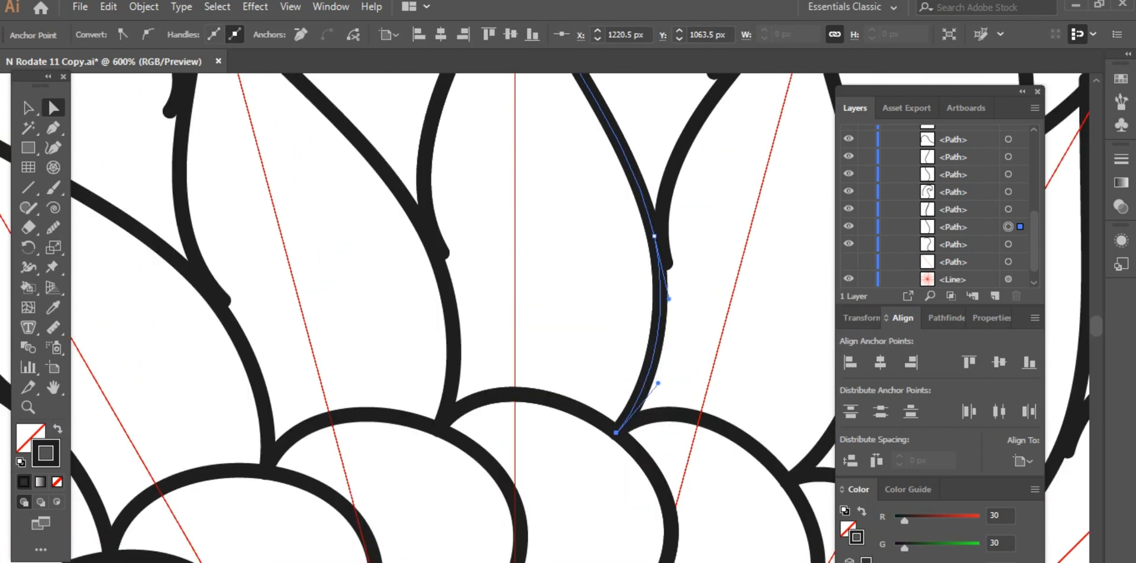
Move the lower end of the opposite petal curve onto the neighbouring curve and bring its upper end to the petal tip
{"action": "scroll", "coordinate": [617, 232], "scroll_direction": "up", "scroll_amount": 3}
{"action": "mouse_move", "coordinate": [442, 373]}
{"action": "left_mouse_down"}
{"action": "mouse_move", "coordinate": [437, 385]}
{"action": "mouse_move", "coordinate": [434, 370]}
{"action": "left_mouse_up"}
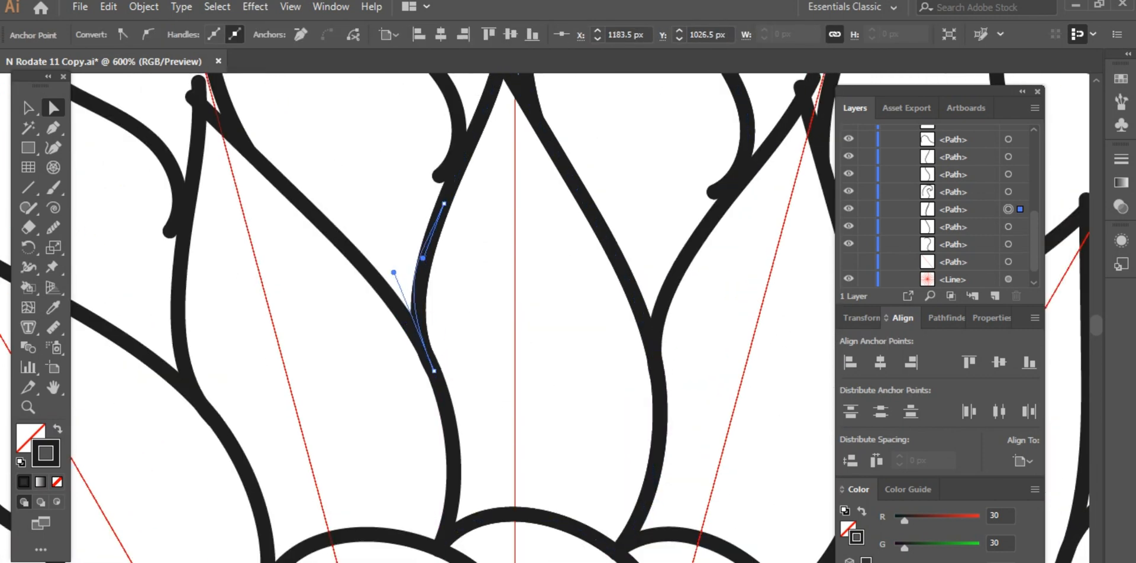
{"action": "scroll", "coordinate": [444, 262], "scroll_direction": "up", "scroll_amount": 2}
{"action": "left_click_drag", "start_coordinate": [444, 264], "coordinate": [440, 235]}
{"action": "scroll", "coordinate": [450, 225], "scroll_direction": "up", "scroll_amount": 3}
{"action": "left_click_drag", "start_coordinate": [505, 177], "coordinate": [502, 200]}
Delete the hooked end anchor of the inner swirl's stem and reconnect the stem to the side of the pointed petal
{"action": "left_click", "coordinate": [496, 192]}
{"action": "left_click", "coordinate": [610, 261]}
{"action": "left_click", "coordinate": [713, 331]}
{"action": "key", "text": "Delete"}
{"action": "key", "text": "p"}
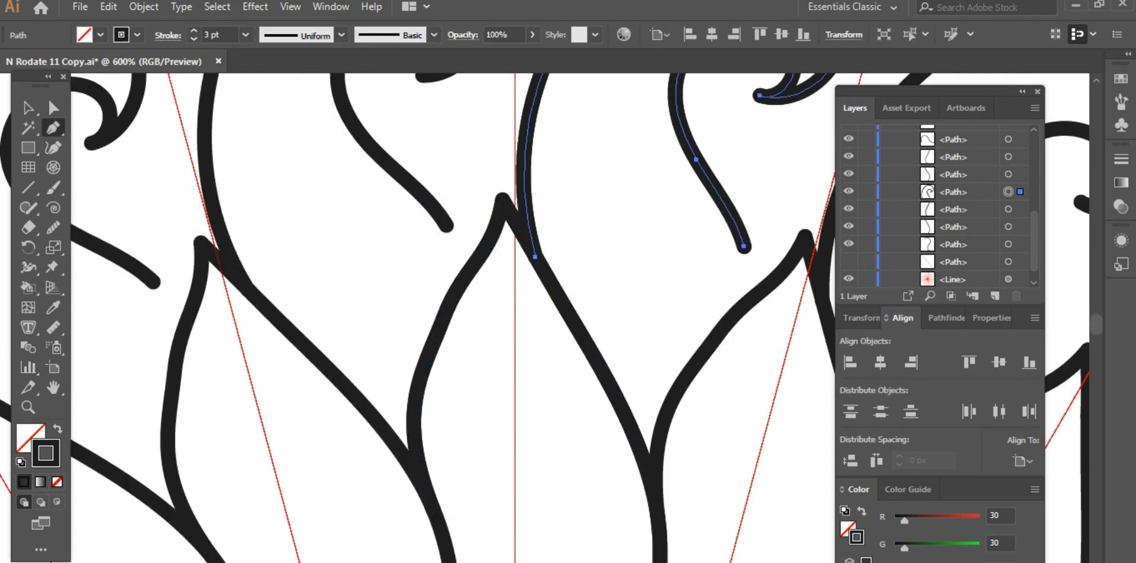
{"action": "left_click_drag", "start_coordinate": [726, 334], "coordinate": [704, 343]}
{"action": "key", "text": "ctrl+z"}
{"action": "key", "text": "a"}
{"action": "scroll", "coordinate": [591, 295], "scroll_direction": "up", "scroll_amount": 6}
{"action": "scroll", "coordinate": [592, 295], "scroll_direction": "right", "scroll_amount": 6}
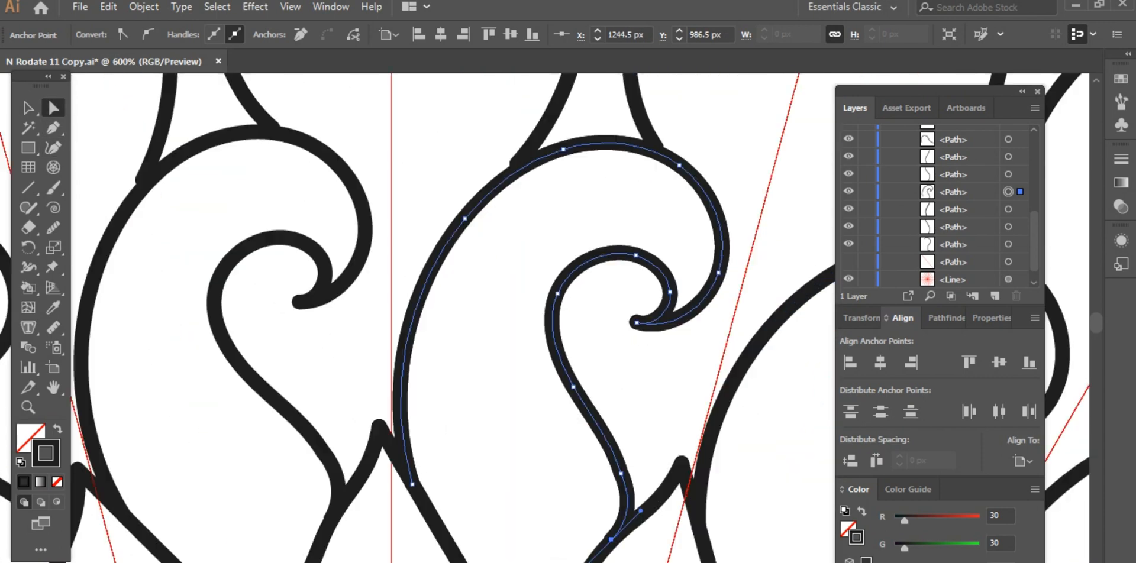
Move the lower end of the petal curve above the inner swirl onto the swirl's crest and adjust the curve's bulge
{"action": "scroll", "coordinate": [473, 273], "scroll_direction": "up", "scroll_amount": 3}
{"action": "left_click", "coordinate": [419, 261]}
{"action": "scroll", "coordinate": [426, 261], "scroll_direction": "down", "scroll_amount": 4}
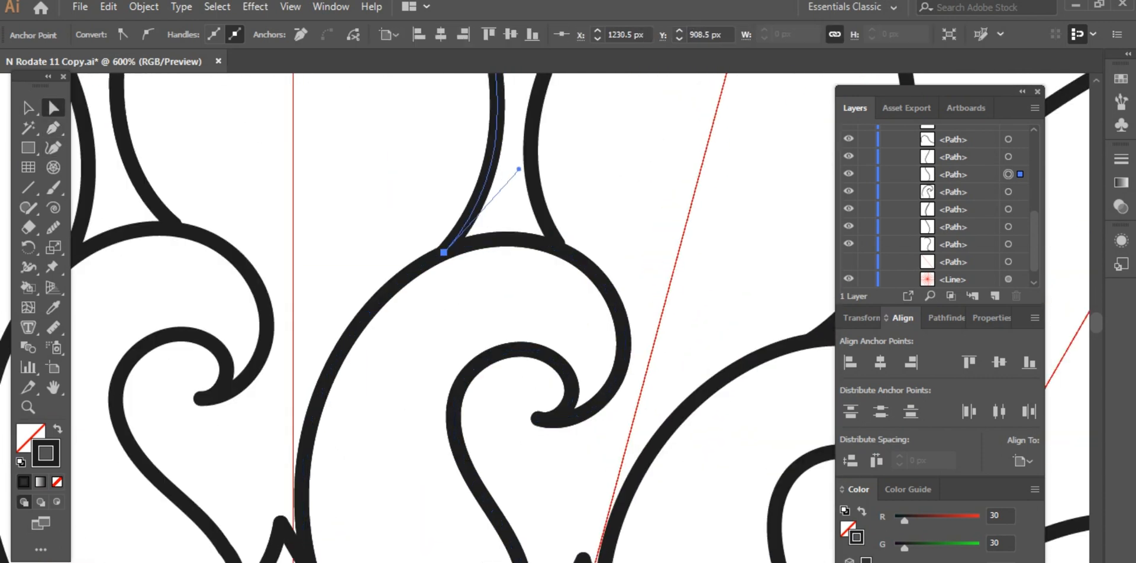
{"action": "left_click", "coordinate": [547, 253]}
{"action": "left_click_drag", "start_coordinate": [546, 253], "coordinate": [552, 252]}
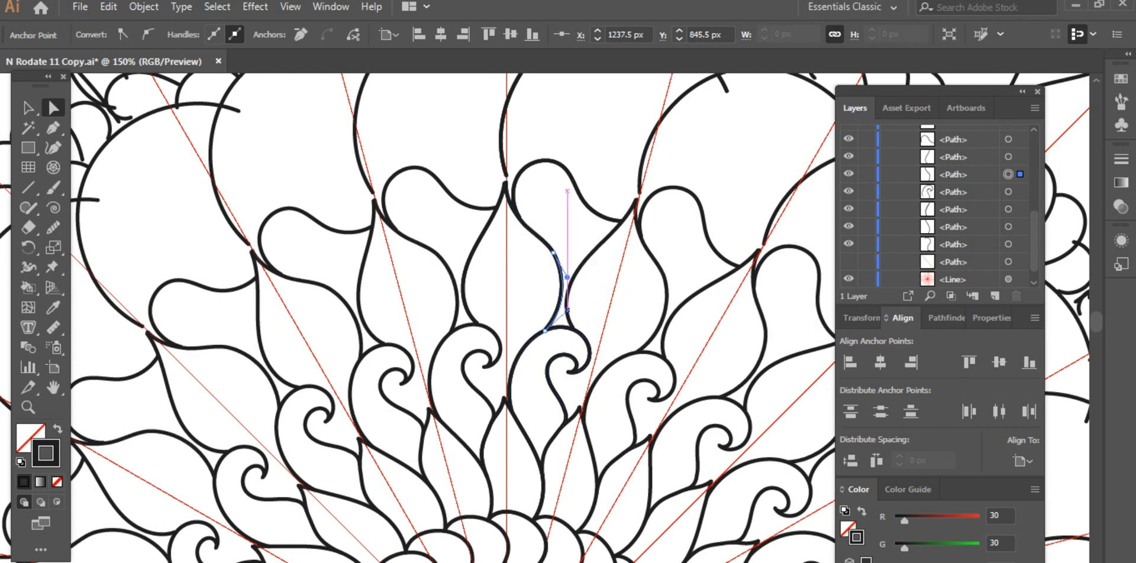
{"action": "left_click_drag", "start_coordinate": [567, 310], "coordinate": [568, 310]}
Reshape and smooth the opposite side of that petal so it touches the neighbouring petal and ends on the swirl's crest
{"action": "left_click_drag", "start_coordinate": [465, 276], "coordinate": [460, 277]}
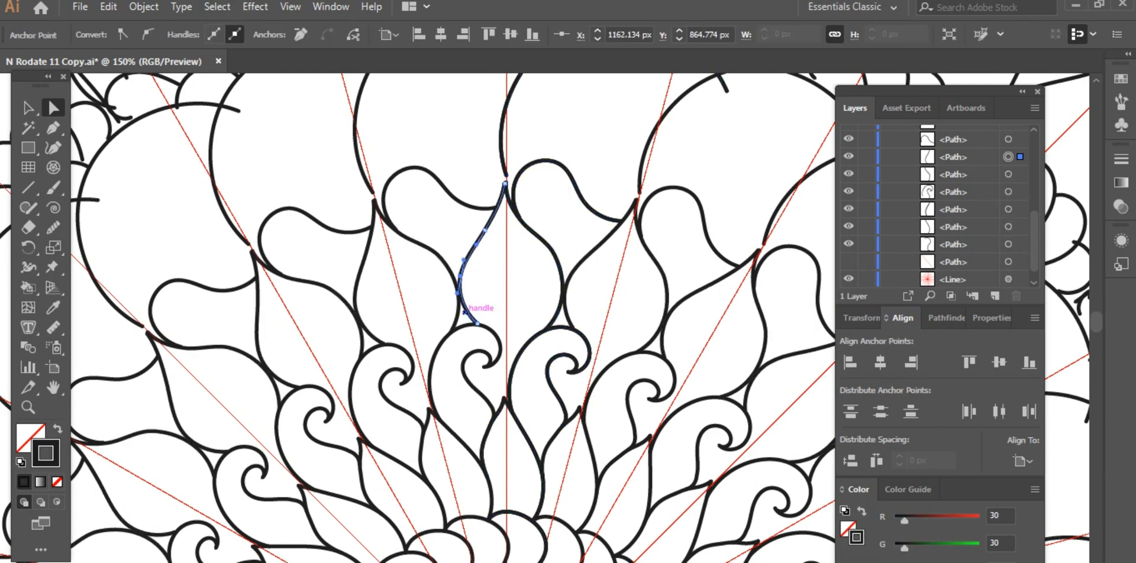
{"action": "scroll", "coordinate": [570, 305], "scroll_direction": "down", "scroll_amount": 1}
{"action": "key", "text": "z"}
{"action": "double_click", "coordinate": [569, 305]}
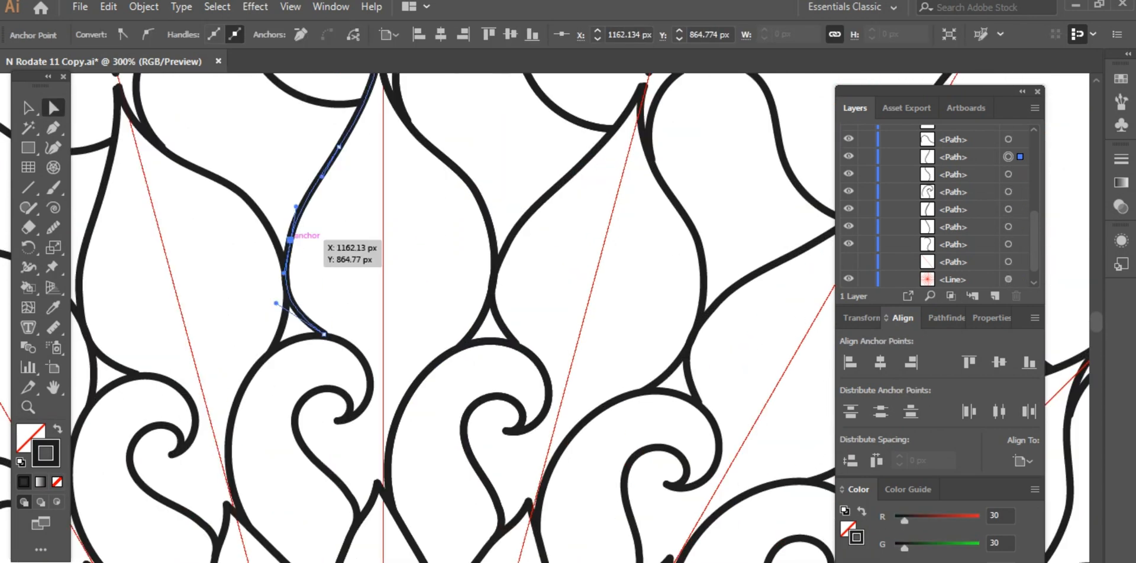
{"action": "left_click_drag", "start_coordinate": [294, 226], "coordinate": [294, 226]}
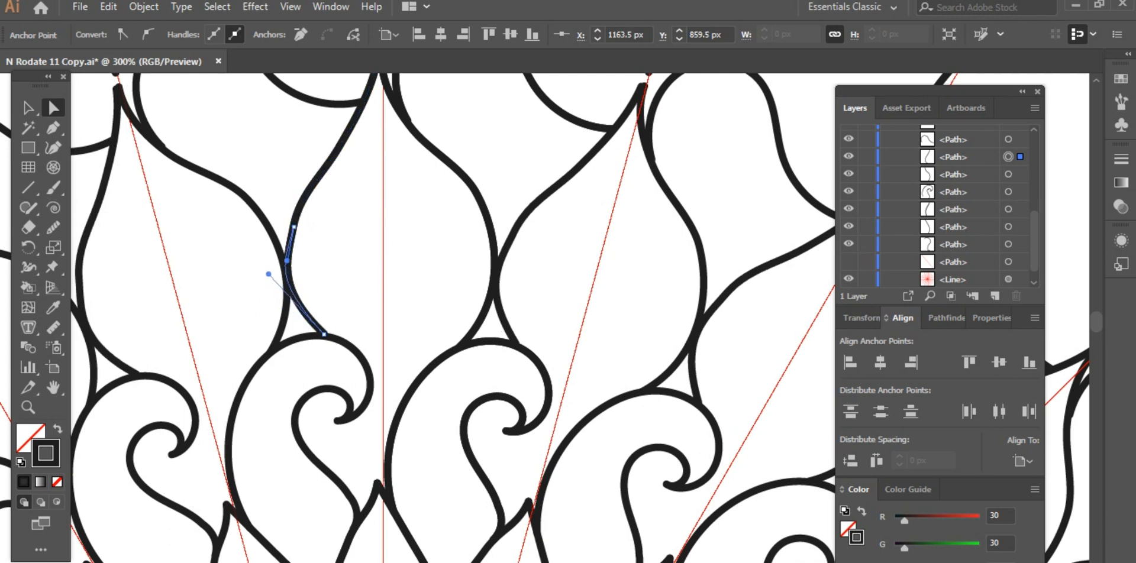
{"action": "left_click_drag", "start_coordinate": [311, 183], "coordinate": [299, 221]}
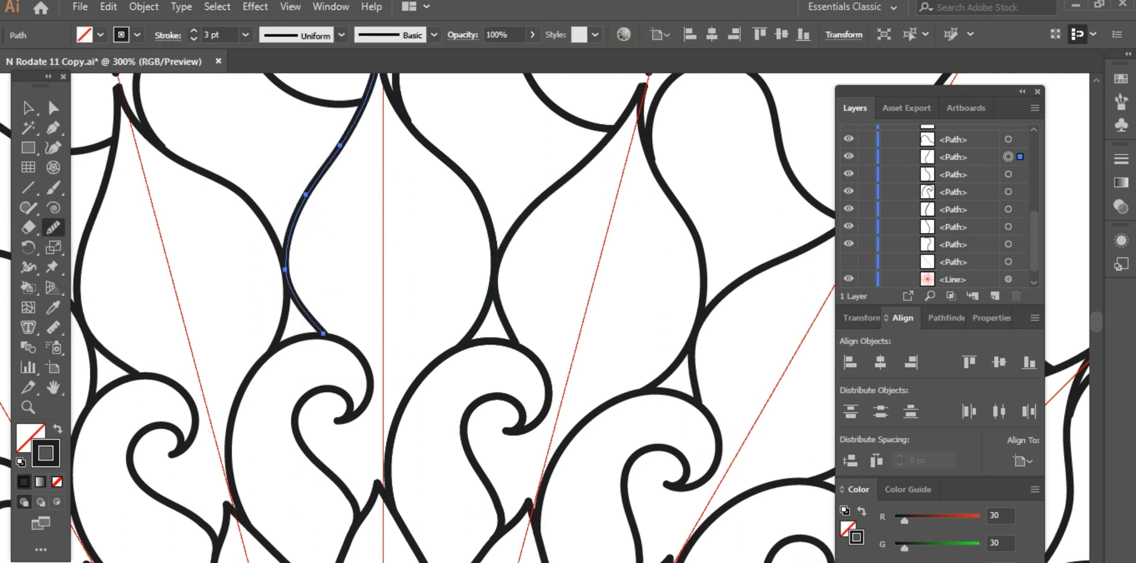
{"action": "left_click_drag", "start_coordinate": [324, 334], "coordinate": [325, 335]}
Smooth the lower bulge of the petal's other side curve down toward the swirl's crest
{"action": "left_click", "coordinate": [357, 308]}
{"action": "left_click", "coordinate": [390, 307]}
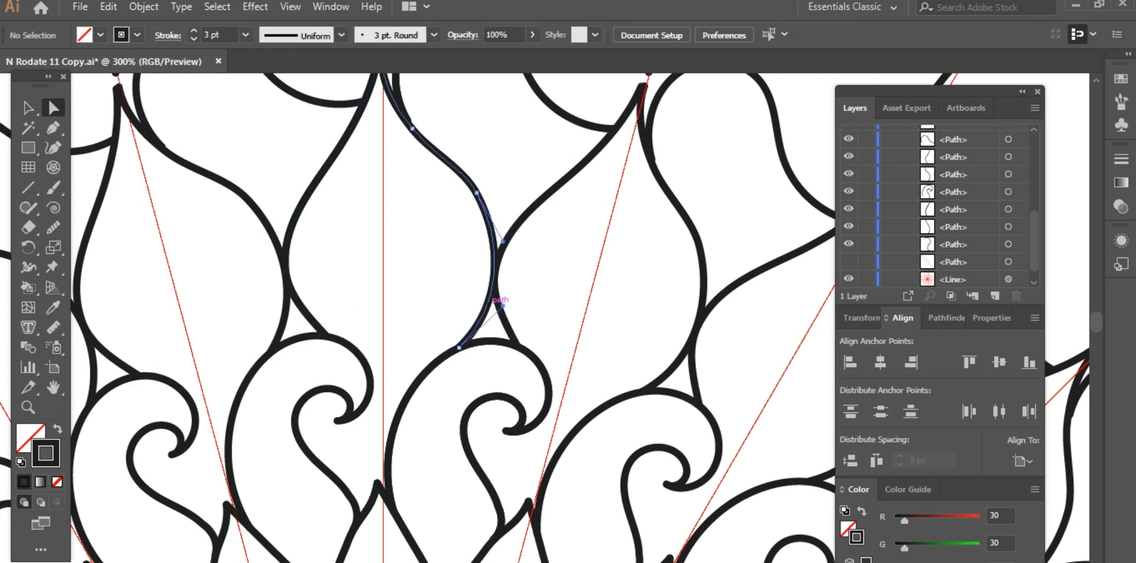
{"action": "left_click", "coordinate": [493, 296]}
{"action": "scroll", "coordinate": [493, 296], "scroll_direction": "up", "scroll_amount": 1}
{"action": "left_click", "coordinate": [53, 228]}
{"action": "left_click_drag", "start_coordinate": [494, 320], "coordinate": [481, 228]}
{"action": "key", "text": "a"}
{"action": "scroll", "coordinate": [402, 255], "scroll_direction": "up", "scroll_amount": 5}
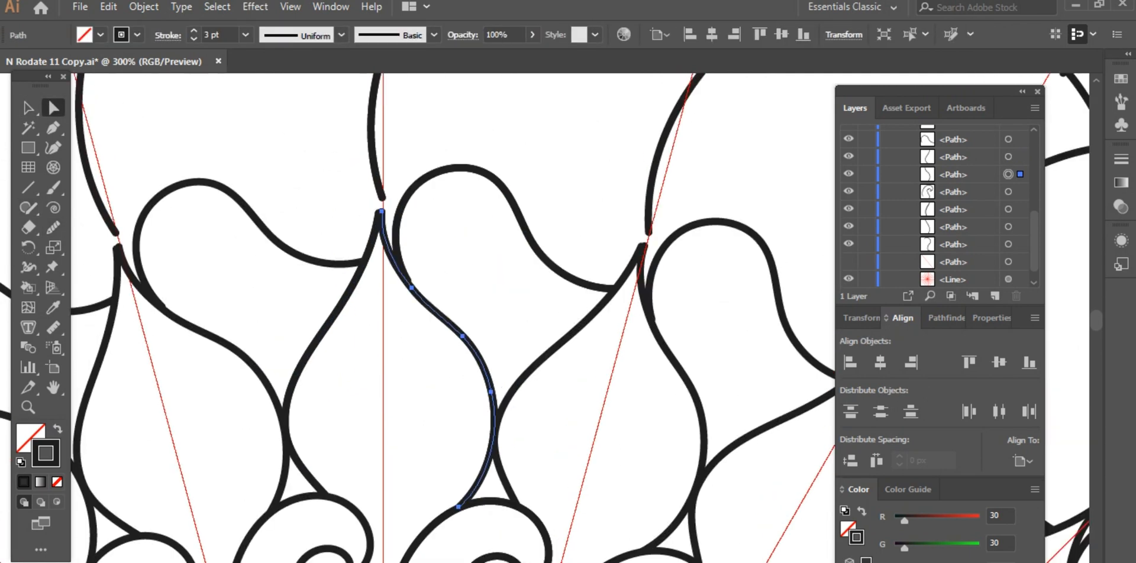
Close the gap at the pointed petal's tip by moving the large rounded petal's lower end onto it
{"action": "left_click_drag", "start_coordinate": [381, 291], "coordinate": [378, 291]}
{"action": "left_click", "coordinate": [355, 289]}
{"action": "left_click_drag", "start_coordinate": [407, 359], "coordinate": [409, 364]}
{"action": "left_click", "coordinate": [441, 346]}
{"action": "left_click_drag", "start_coordinate": [381, 276], "coordinate": [379, 290]}
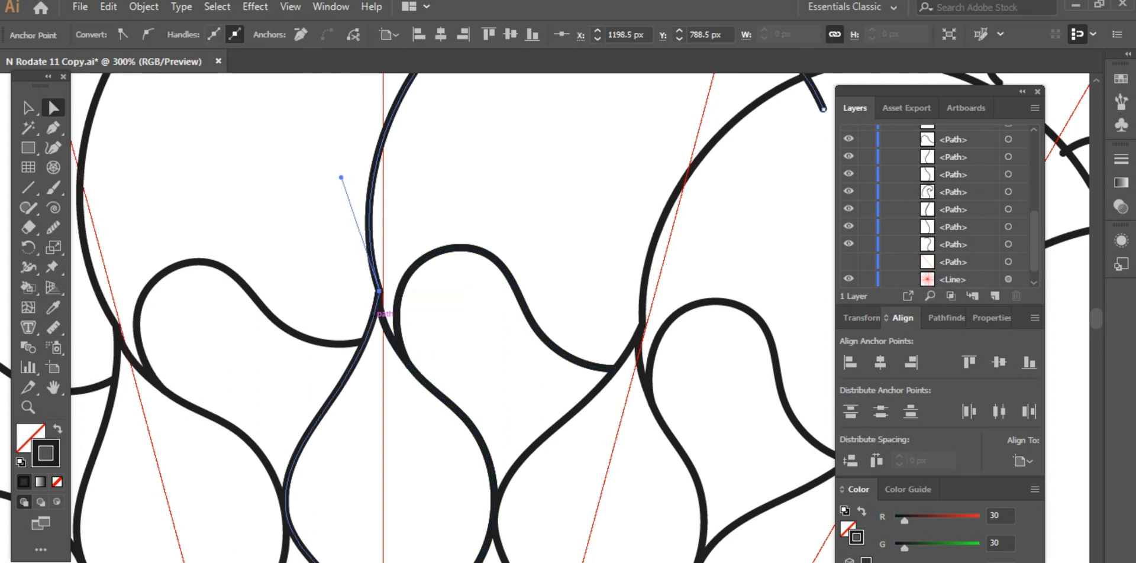
Adjust the large rounded petal's lower side so it curves smoothly into the pointed petal's tip
{"action": "scroll", "coordinate": [379, 290], "scroll_direction": "up", "scroll_amount": 1}
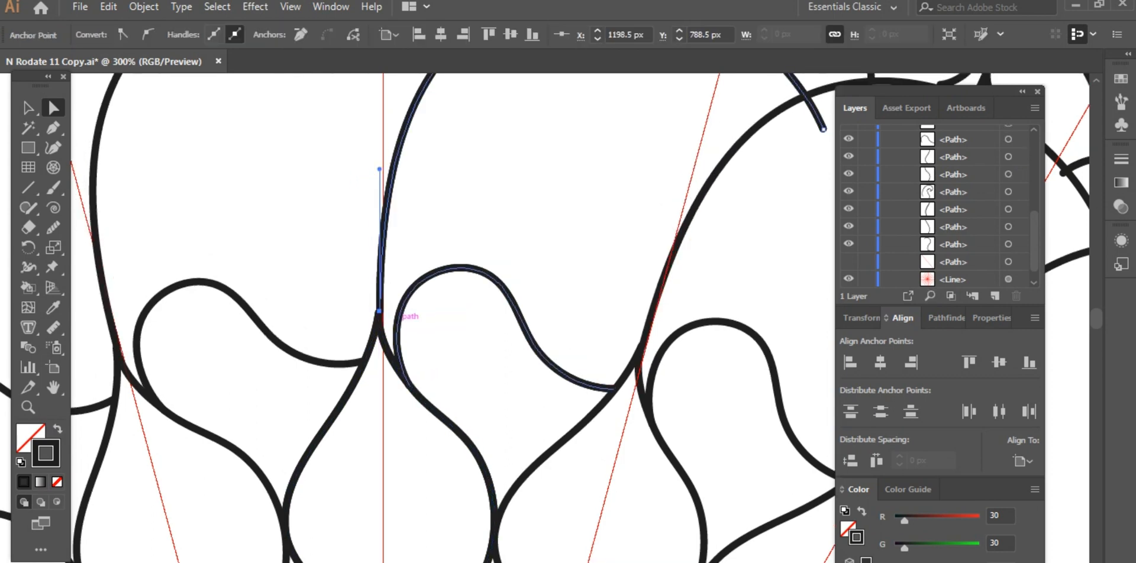
{"action": "key", "text": "ctrl+z"}
{"action": "left_click_drag", "start_coordinate": [379, 291], "coordinate": [380, 314]}
{"action": "scroll", "coordinate": [379, 315], "scroll_direction": "up", "scroll_amount": 3}
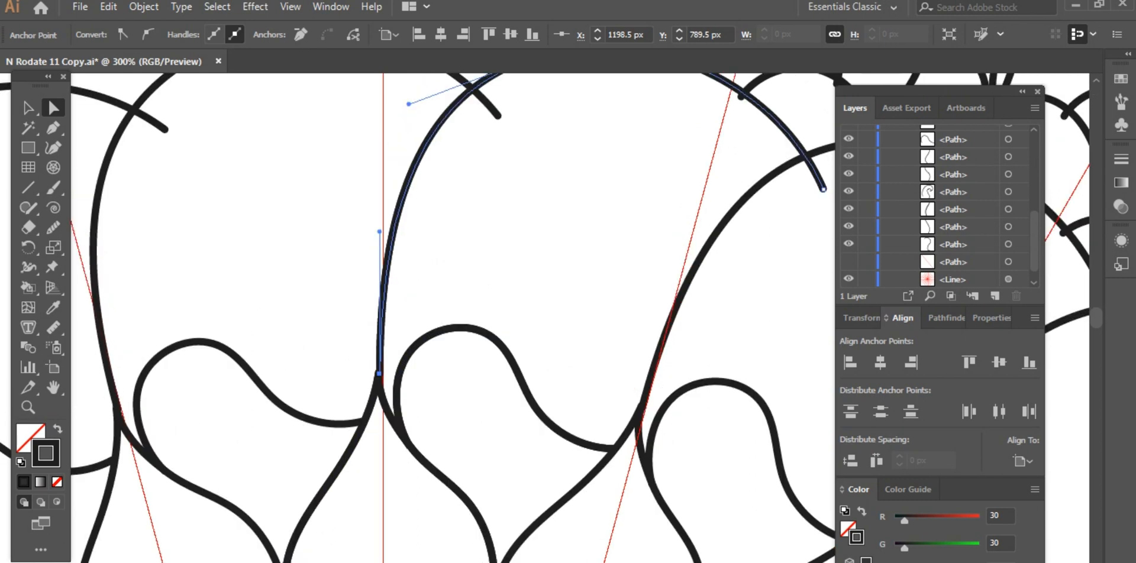
{"action": "left_click_drag", "start_coordinate": [380, 374], "coordinate": [380, 367]}
{"action": "key", "text": "ctrl+z"}
{"action": "scroll", "coordinate": [379, 374], "scroll_direction": "up", "scroll_amount": 3}
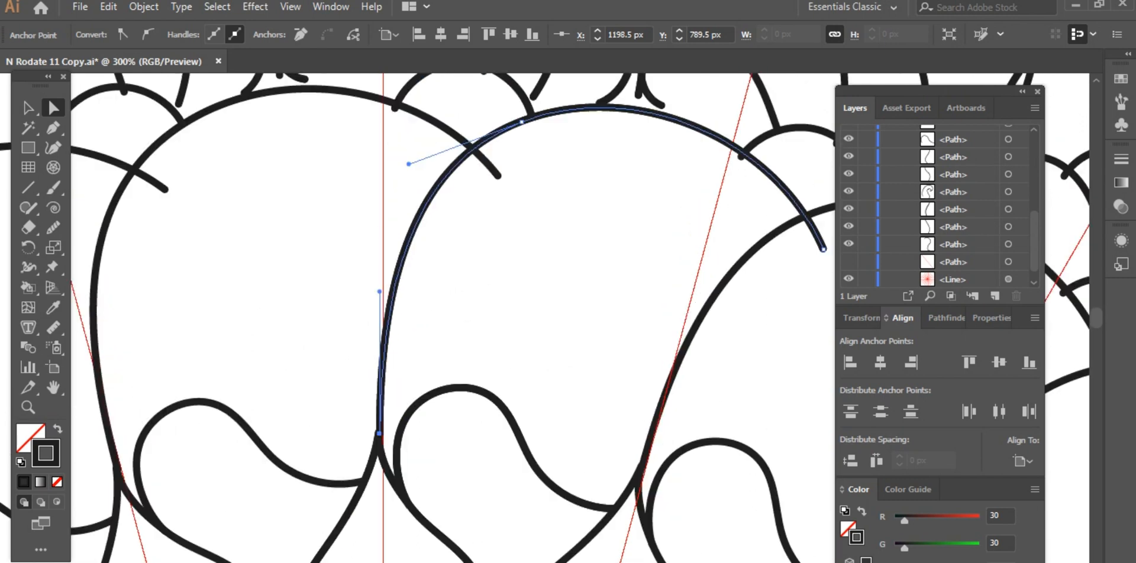
Shorten the large rounded petal's overlapping far end so it stops on the neighbouring petal's edge
{"action": "left_click_drag", "start_coordinate": [710, 255], "coordinate": [455, 238]}
{"action": "left_click_drag", "start_coordinate": [567, 232], "coordinate": [551, 200]}
{"action": "scroll", "coordinate": [551, 200], "scroll_direction": "up", "scroll_amount": 2}
{"action": "key", "text": "Up"}
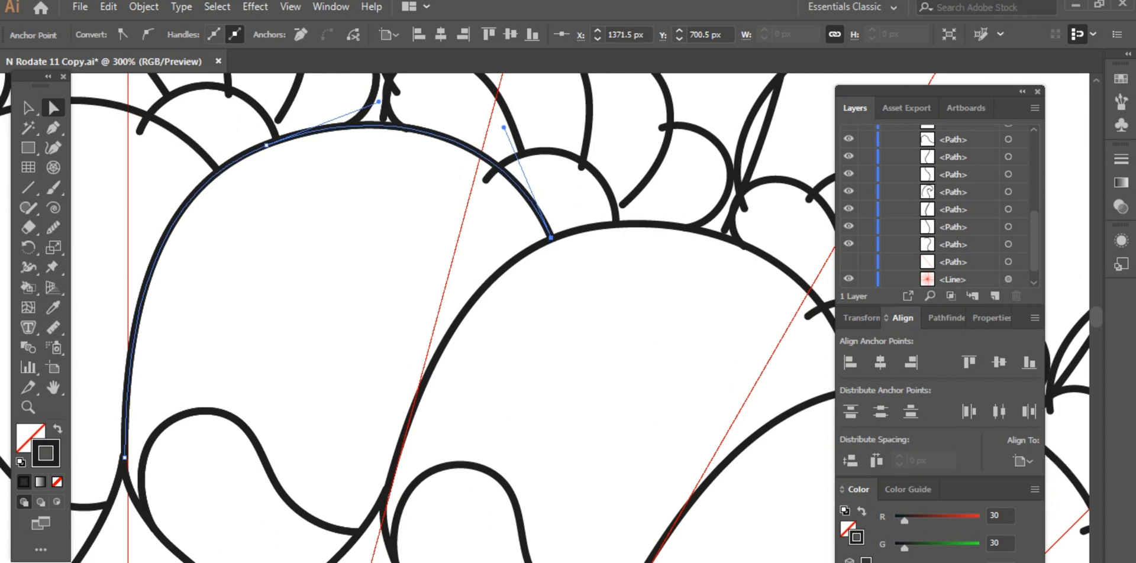
Move both ends of the small scallop between the large rounded petals onto the petals' edges
{"action": "scroll", "coordinate": [551, 241], "scroll_direction": "up", "scroll_amount": 13}
{"action": "key", "text": "ctrl+minus"}
{"action": "key", "text": "ctrl+minus"}
{"action": "key", "text": "ctrl+minus"}
{"action": "key", "text": "ctrl+minus"}
{"action": "key", "text": "ctrl+minus"}
{"action": "key", "text": "ctrl+minus"}
{"action": "key", "text": "ctrl+minus"}
{"action": "key", "text": "ctrl+plus"}
{"action": "key", "text": "ctrl+plus"}
{"action": "key", "text": "ctrl+plus"}
{"action": "key", "text": "ctrl+plus"}
{"action": "key", "text": "ctrl+plus"}
{"action": "key", "text": "ctrl+plus"}
{"action": "key", "text": "ctrl+plus"}
{"action": "key", "text": "ctrl+plus"}
{"action": "key", "text": "ctrl+plus"}
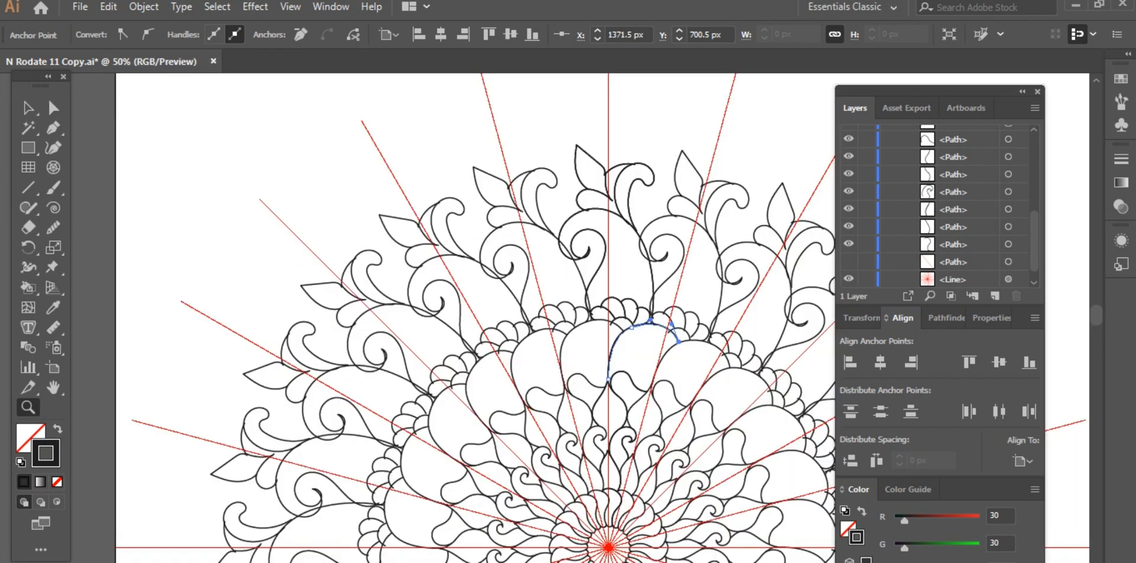
{"action": "left_click", "coordinate": [315, 287]}
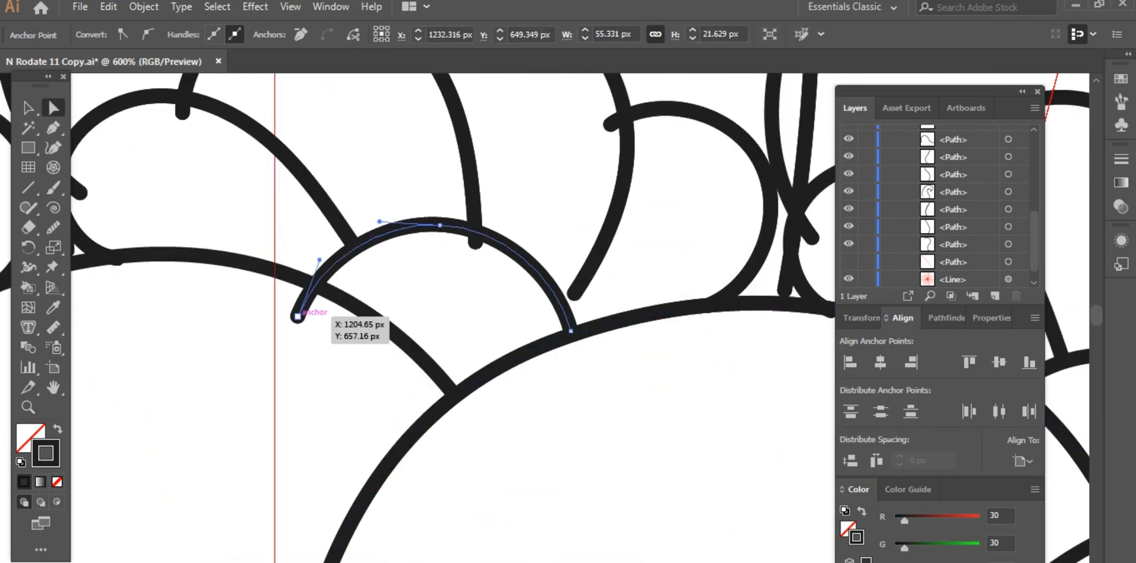
{"action": "left_click_drag", "start_coordinate": [298, 316], "coordinate": [307, 283]}
{"action": "mouse_move", "coordinate": [441, 224]}
{"action": "left_mouse_down"}
{"action": "mouse_move", "coordinate": [445, 204]}
{"action": "mouse_move", "coordinate": [541, 269]}
{"action": "left_mouse_up"}
{"action": "key", "text": "a"}
{"action": "left_click", "coordinate": [307, 283]}
{"action": "left_click_drag", "start_coordinate": [571, 330], "coordinate": [568, 338]}
Move the lower ends of the three scallops behind the small front scallop onto its outline
{"action": "left_click_drag", "start_coordinate": [575, 294], "coordinate": [555, 287]}
{"action": "scroll", "coordinate": [551, 289], "scroll_direction": "up", "scroll_amount": 1}
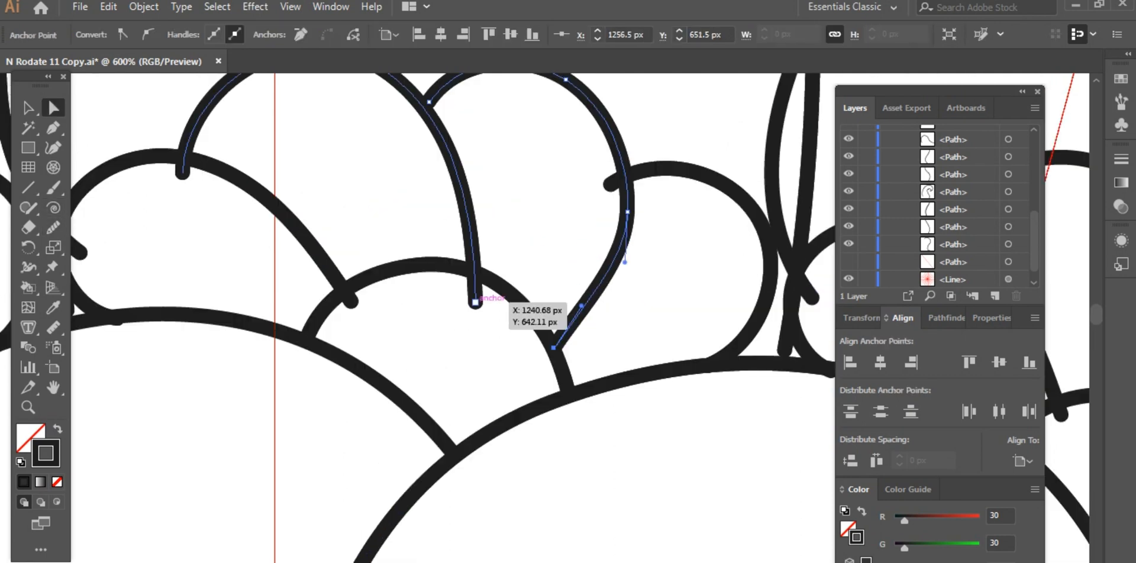
{"action": "left_click_drag", "start_coordinate": [475, 301], "coordinate": [474, 268]}
{"action": "left_click_drag", "start_coordinate": [351, 301], "coordinate": [346, 289]}
{"action": "scroll", "coordinate": [219, 316], "scroll_direction": "left", "scroll_amount": 3}
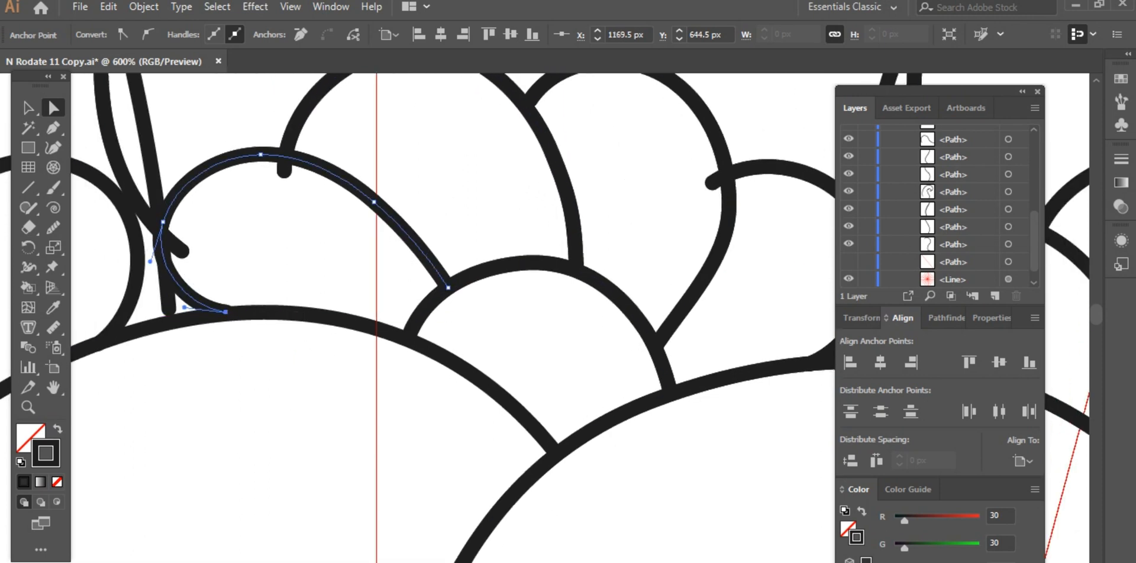
Move the overlapping starting ends of the tall middle scallop and the last scallop onto their neighbouring scallops' edges
{"action": "key", "text": "ctrl+shift+a"}
{"action": "key", "text": "ctrl+1"}
{"action": "scroll", "coordinate": [305, 331], "scroll_direction": "right", "scroll_amount": 5}
{"action": "left_click", "coordinate": [305, 335], "text": "ctrl"}
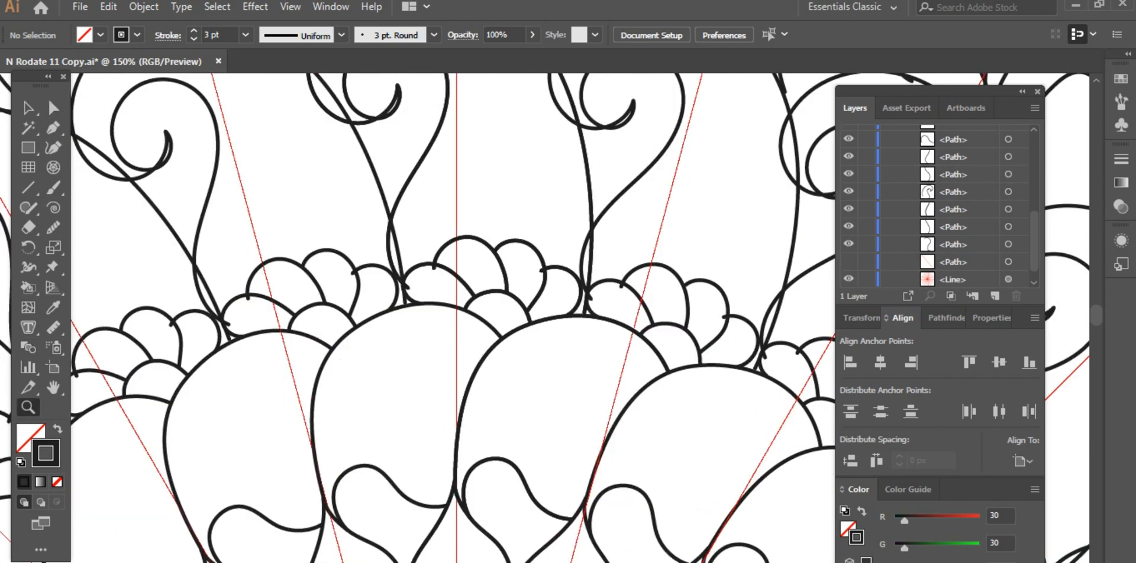
{"action": "left_click", "coordinate": [355, 337], "text": "ctrl"}
{"action": "left_click", "coordinate": [487, 335], "text": "ctrl"}
{"action": "left_click", "coordinate": [604, 278], "text": "ctrl"}
{"action": "scroll", "coordinate": [394, 267], "scroll_direction": "right", "scroll_amount": 6}
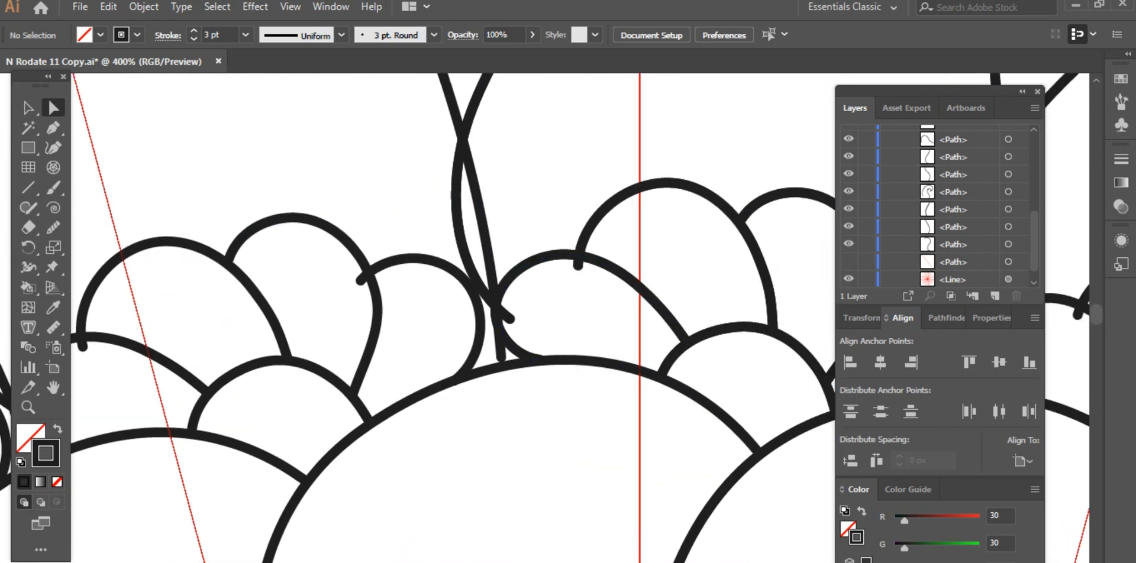
{"action": "left_click_drag", "start_coordinate": [394, 267], "coordinate": [428, 268]}
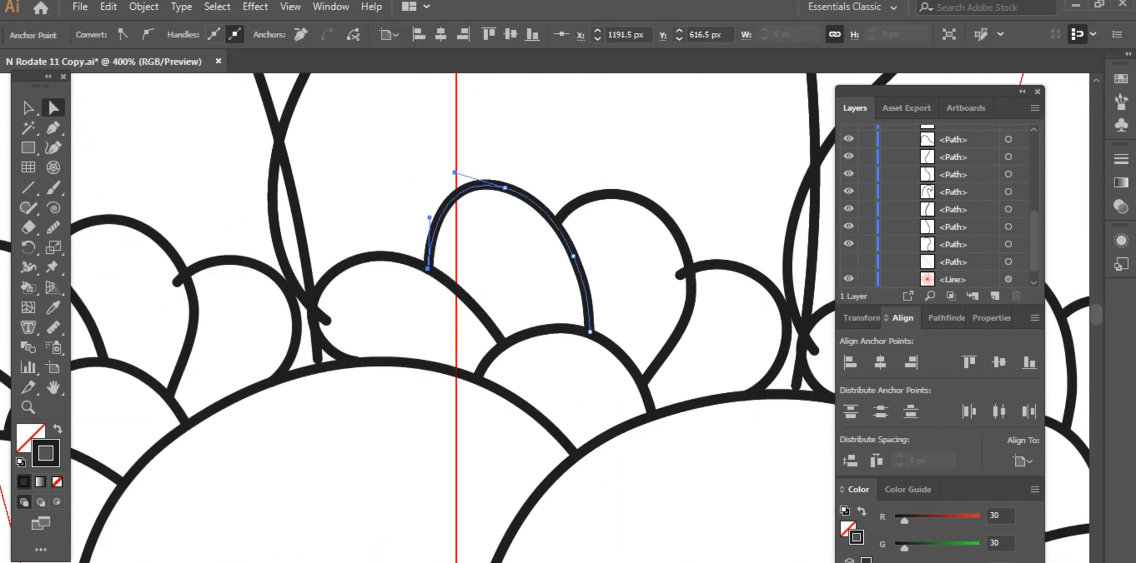
{"action": "scroll", "coordinate": [452, 318], "scroll_direction": "right", "scroll_amount": 4}
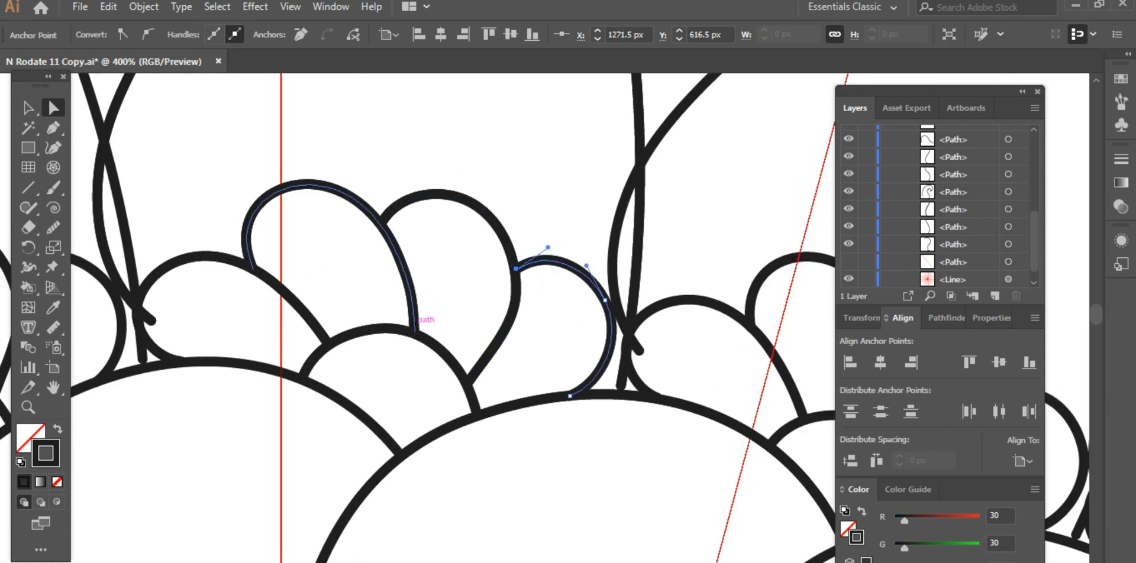
Reshape the lower part of the spiral's stem so it no longer crosses the adjacent stem above the scallops
{"action": "scroll", "coordinate": [548, 333], "scroll_direction": "down", "scroll_amount": 8}
{"action": "scroll", "coordinate": [547, 333], "scroll_direction": "up", "scroll_amount": 8}
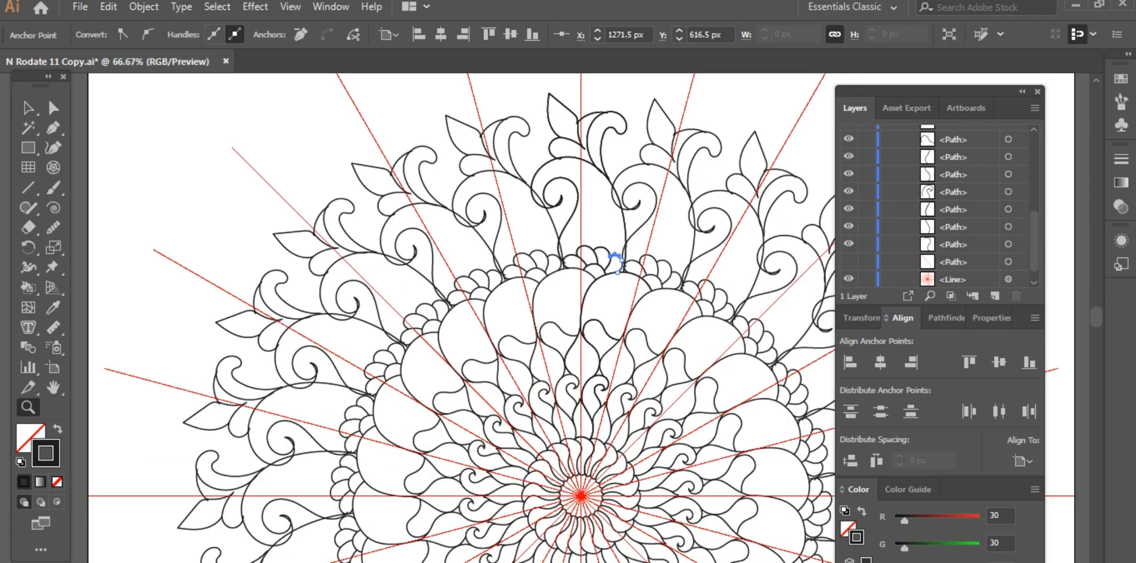
{"action": "left_click_drag", "start_coordinate": [366, 494], "coordinate": [228, 402]}
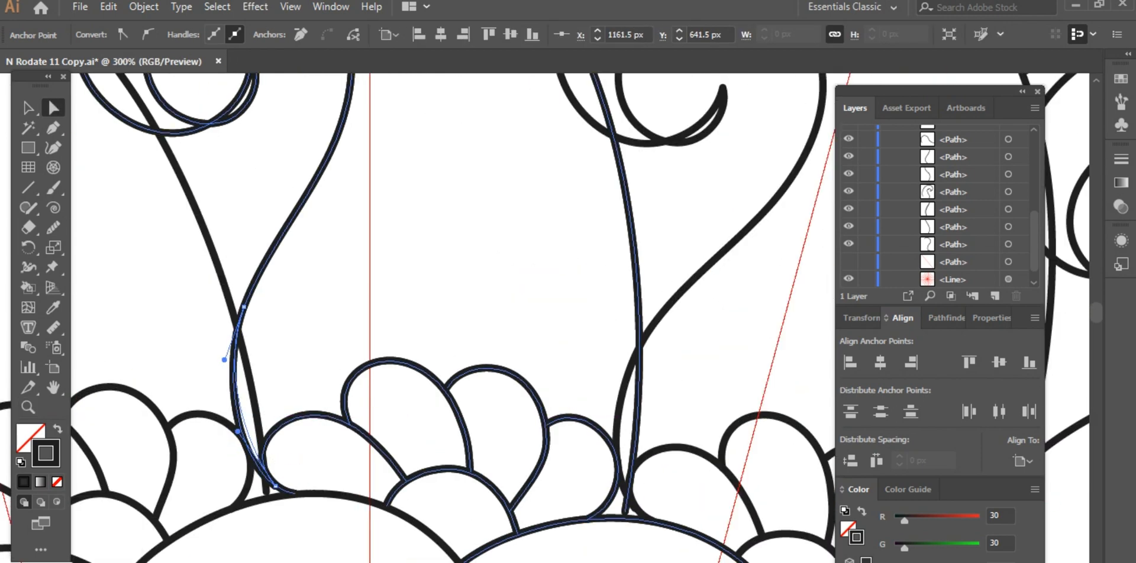
{"action": "left_click_drag", "start_coordinate": [243, 307], "coordinate": [278, 297]}
{"action": "scroll", "coordinate": [453, 318], "scroll_direction": "down", "scroll_amount": 3}
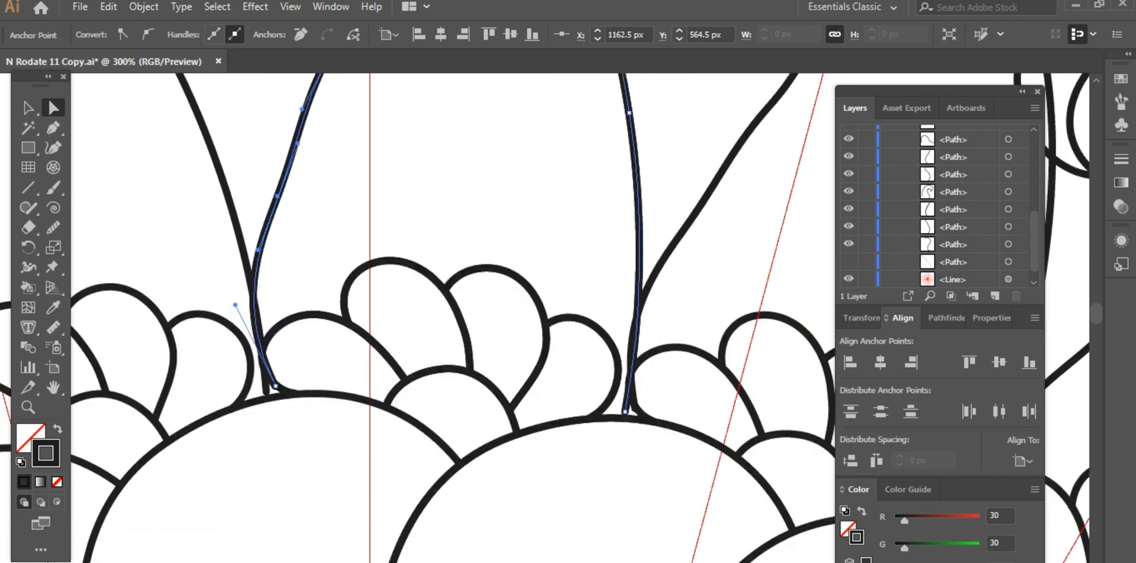
Reposition the stem's lower ends beside the scallops and adjust the last scallop's lower bend to fit
{"action": "mouse_move", "coordinate": [626, 411]}
{"action": "left_mouse_down"}
{"action": "mouse_move", "coordinate": [595, 414]}
{"action": "mouse_move", "coordinate": [621, 414]}
{"action": "mouse_move", "coordinate": [612, 394]}
{"action": "mouse_move", "coordinate": [644, 408]}
{"action": "mouse_move", "coordinate": [627, 408]}
{"action": "left_mouse_up"}
{"action": "scroll", "coordinate": [615, 402], "scroll_direction": "up", "scroll_amount": 1}
{"action": "left_click_drag", "start_coordinate": [619, 458], "coordinate": [631, 451]}
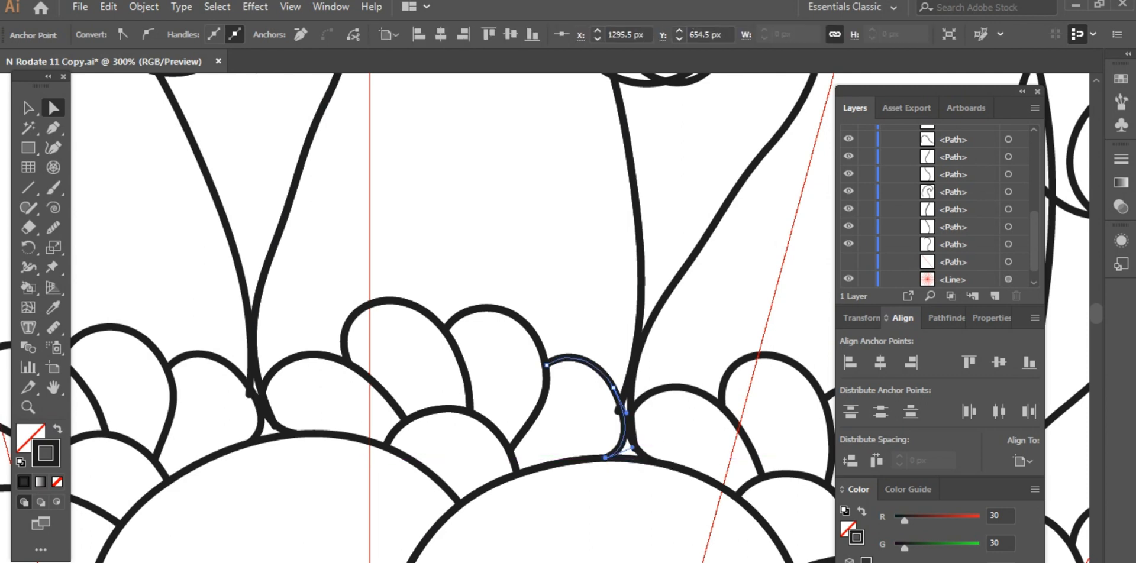
{"action": "left_click_drag", "start_coordinate": [260, 427], "coordinate": [290, 425]}
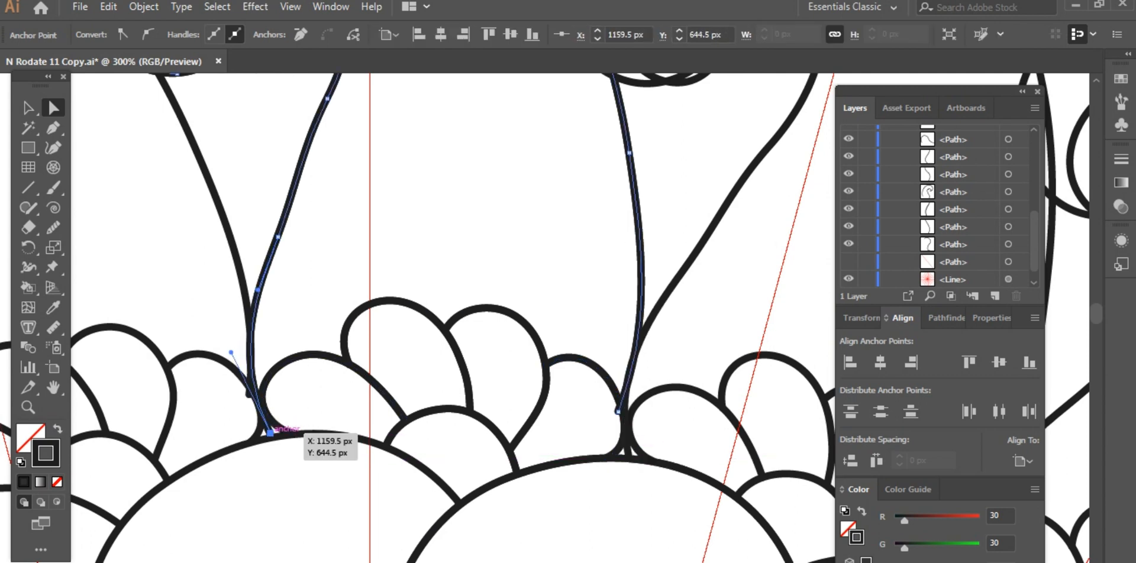
Shorten the first and last scallops of the group so both end cleanly on the stem
{"action": "left_click", "coordinate": [278, 379]}
{"action": "left_click_drag", "start_coordinate": [261, 393], "coordinate": [255, 396]}
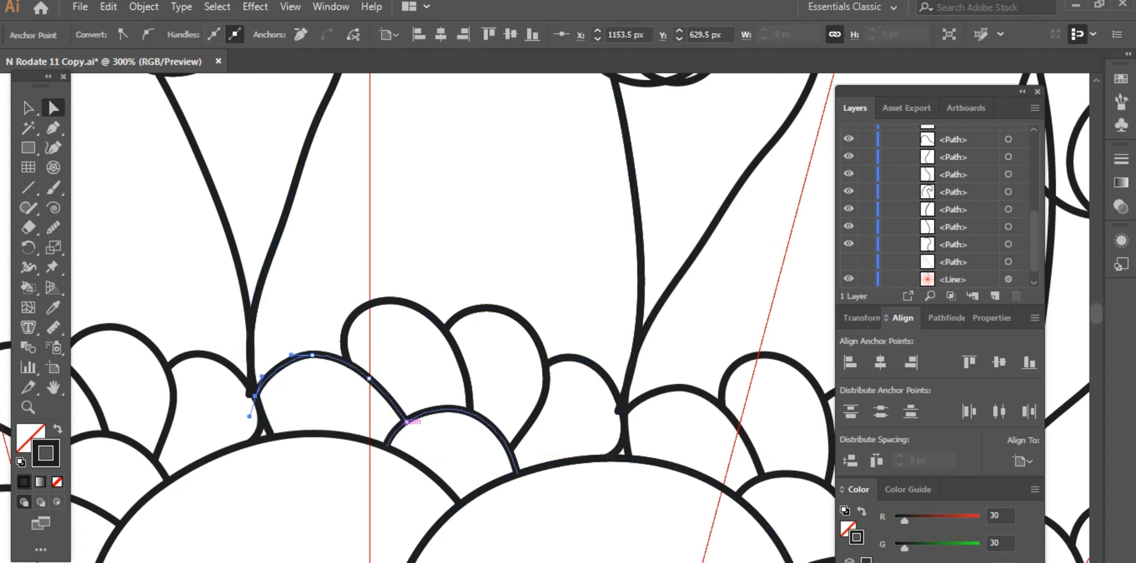
{"action": "left_click", "coordinate": [620, 403]}
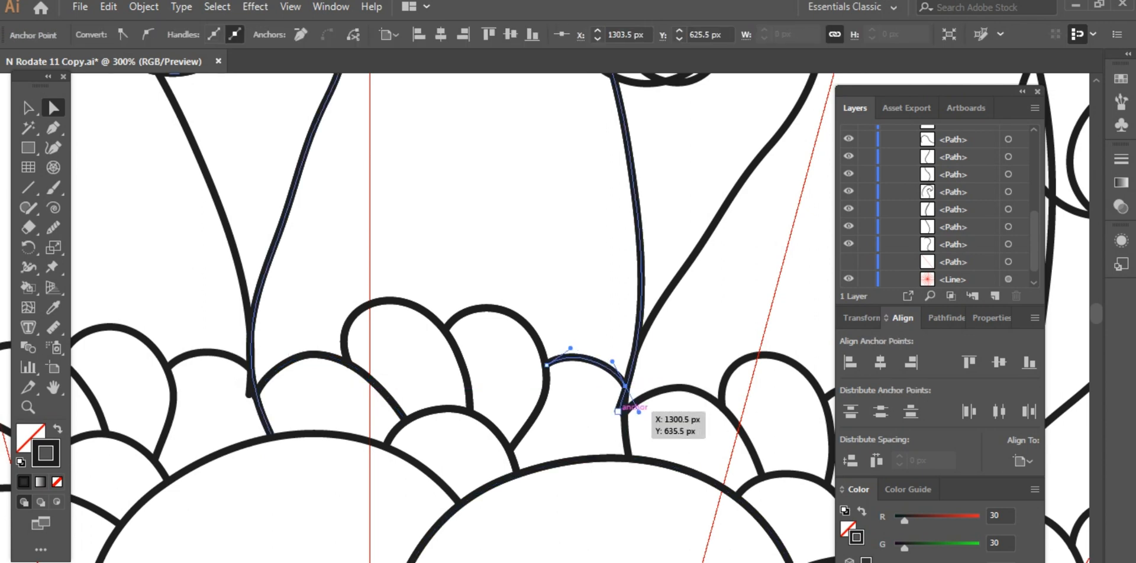
{"action": "left_click_drag", "start_coordinate": [620, 404], "coordinate": [626, 386]}
{"action": "left_click_drag", "start_coordinate": [255, 396], "coordinate": [267, 378]}
{"action": "key", "text": "ctrl+shift+a"}
Replace the spiral's hooked tip with a single point and bend the outer curve to touch the neighbouring stem
{"action": "key", "text": "ctrl+minus"}
{"action": "key", "text": "ctrl+minus"}
{"action": "key", "text": "ctrl+minus"}
{"action": "key", "text": "ctrl+minus"}
{"action": "key", "text": "ctrl+minus"}
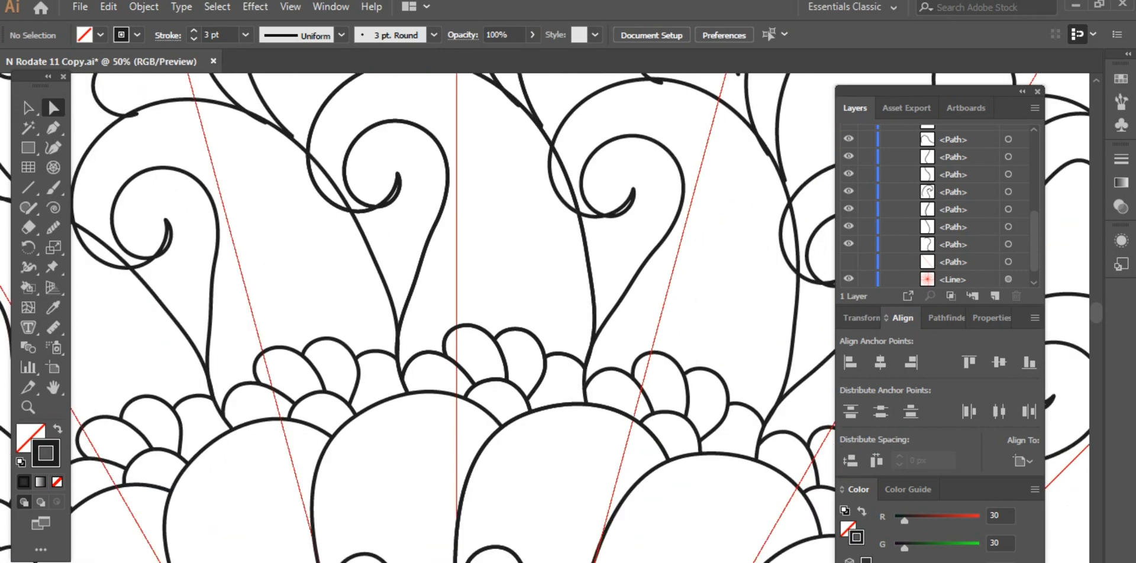
{"action": "key", "text": "ctrl+plus"}
{"action": "key", "text": "ctrl+plus"}
{"action": "key", "text": "ctrl+plus"}
{"action": "key", "text": "ctrl+plus"}
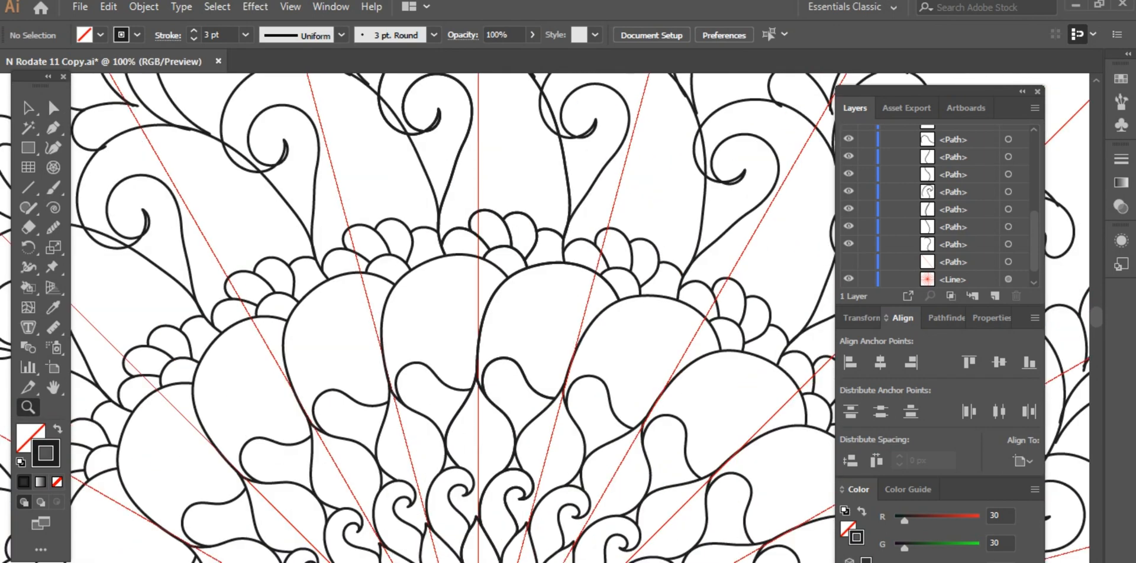
{"action": "left_click", "coordinate": [238, 252]}
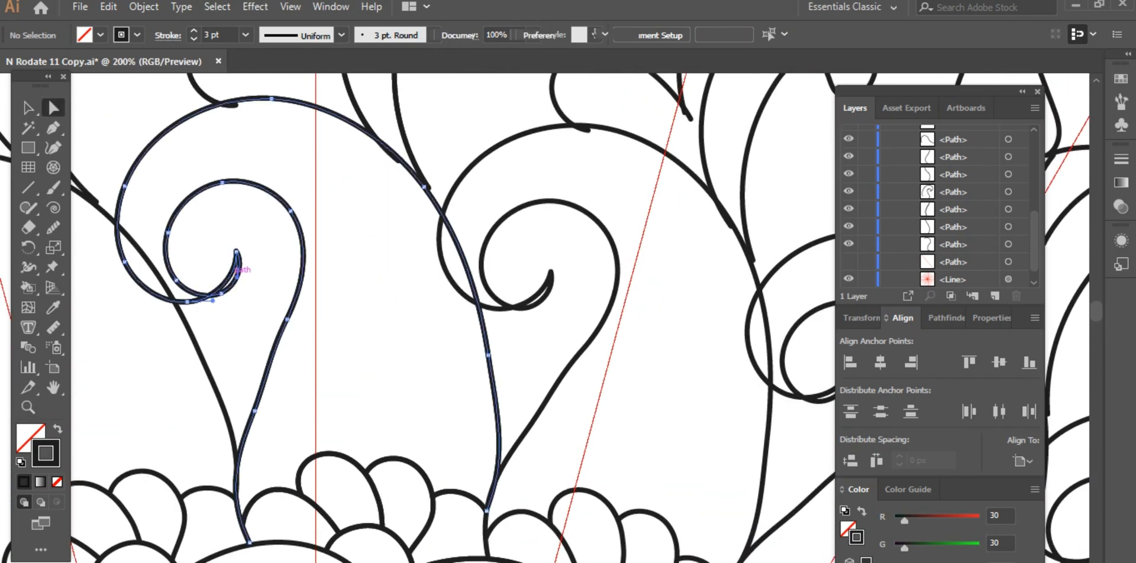
{"action": "scroll", "coordinate": [238, 260], "scroll_direction": "up", "scroll_amount": 2}
{"action": "mouse_move", "coordinate": [236, 291]}
{"action": "left_mouse_down"}
{"action": "mouse_move", "coordinate": [223, 329]}
{"action": "mouse_move", "coordinate": [239, 331]}
{"action": "mouse_move", "coordinate": [213, 310]}
{"action": "mouse_move", "coordinate": [239, 294]}
{"action": "mouse_move", "coordinate": [174, 278]}
{"action": "mouse_move", "coordinate": [237, 304]}
{"action": "mouse_move", "coordinate": [220, 299]}
{"action": "left_mouse_up"}
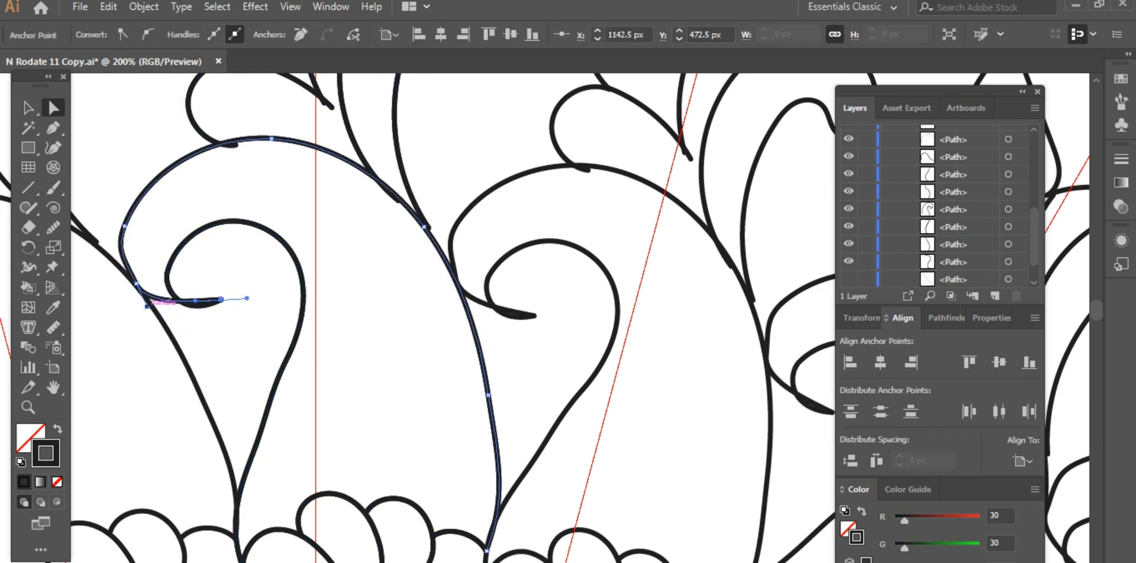
{"action": "left_click_drag", "start_coordinate": [199, 344], "coordinate": [238, 278]}
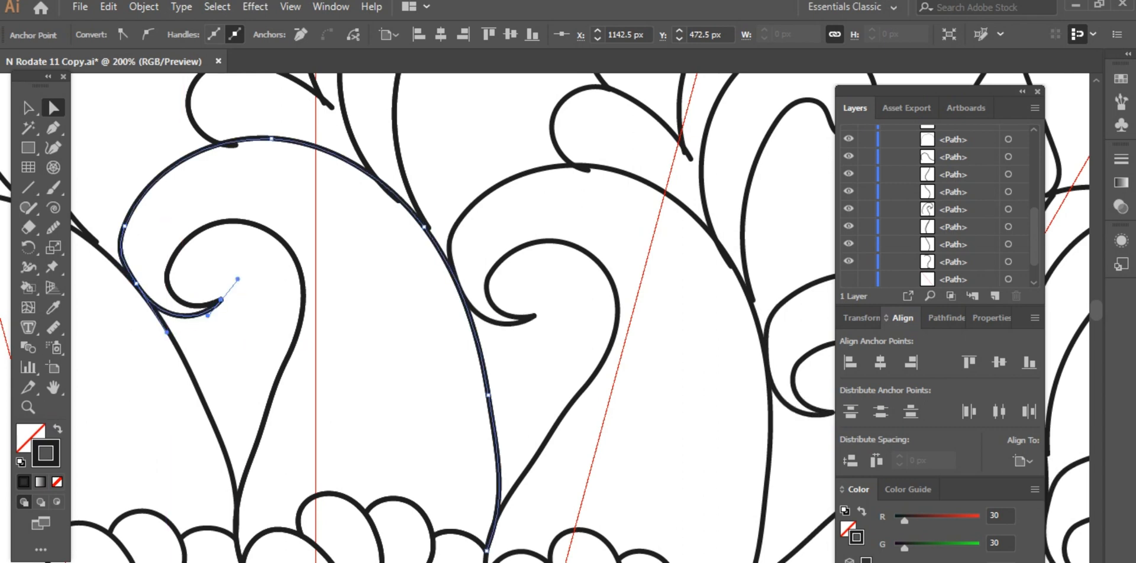
Smooth the side of the spiral's outer curve with the Smooth tool
{"action": "scroll", "coordinate": [189, 261], "scroll_direction": "up", "scroll_amount": 2}
{"action": "key", "text": "n"}
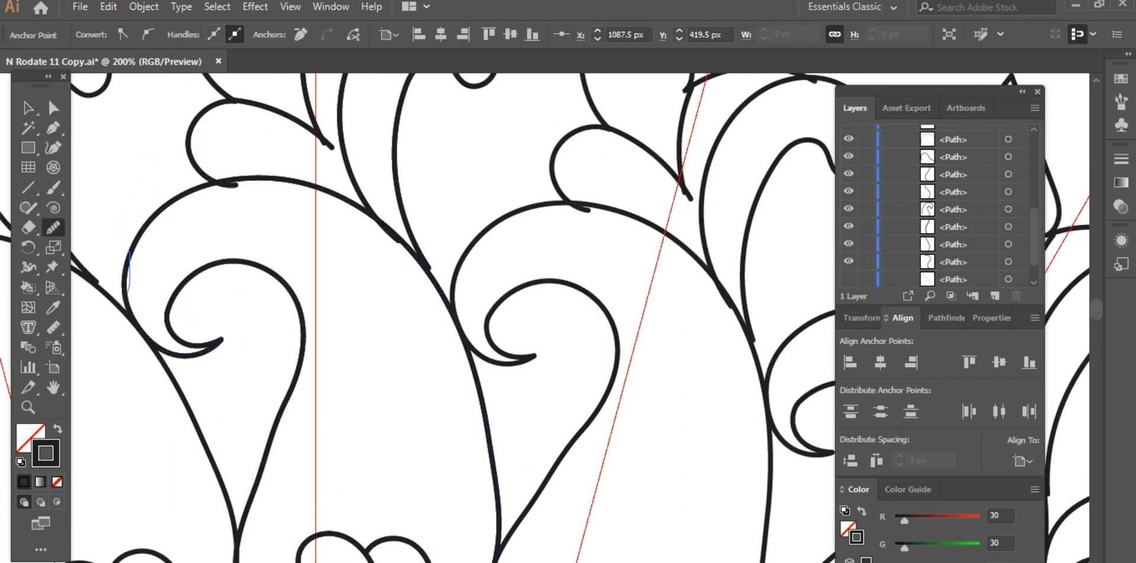
{"action": "key", "text": "a"}
{"action": "scroll", "coordinate": [456, 320], "scroll_direction": "down", "scroll_amount": 2}
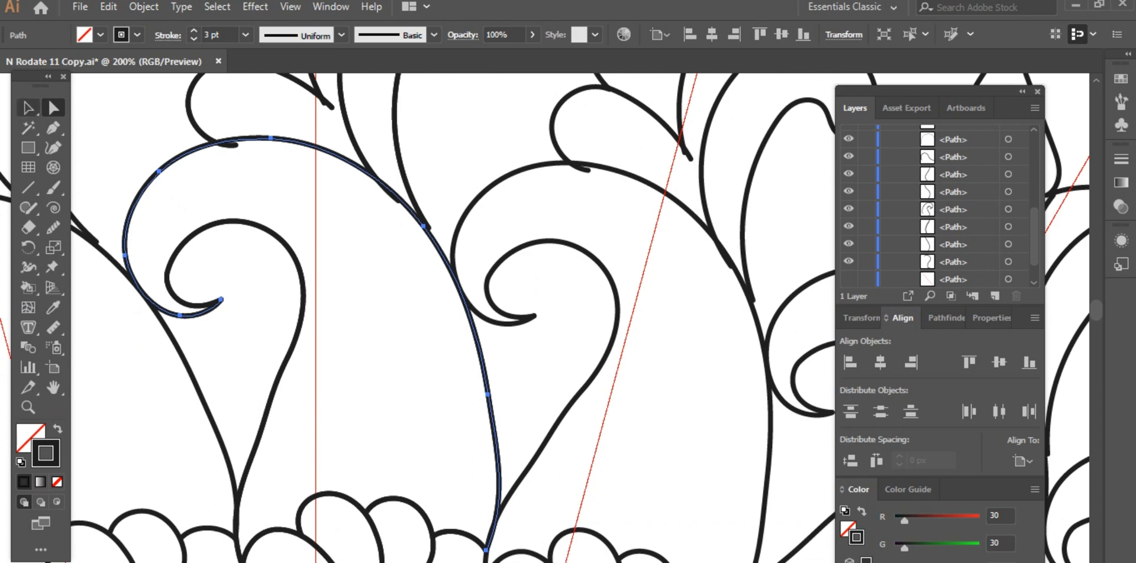
{"action": "scroll", "coordinate": [455, 320], "scroll_direction": "up", "scroll_amount": 2}
{"action": "key", "text": "v"}
{"action": "key", "text": "ctrl+shift+a"}
Smooth the spiral's inner curve along its stem with the Smooth tool
{"action": "left_click", "coordinate": [302, 296]}
{"action": "key", "text": "n"}
{"action": "scroll", "coordinate": [455, 319], "scroll_direction": "down", "scroll_amount": 3}
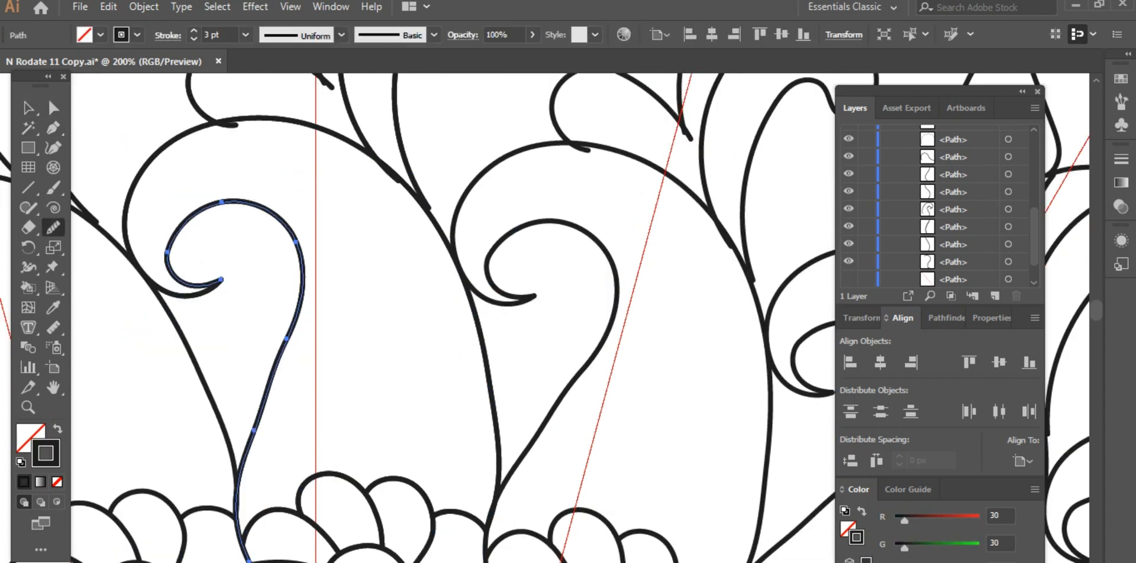
{"action": "key", "text": "v"}
{"action": "key", "text": "ctrl+shift+a"}
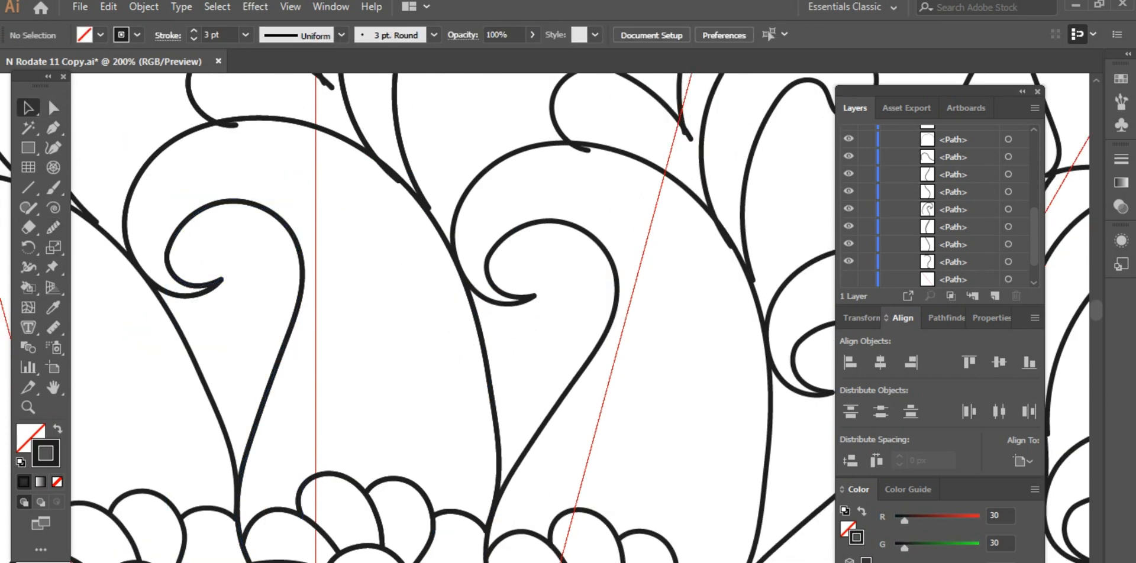
Tidy the joints beneath the outer leaf so its small lobe ends on the spiral's arc and its edges meet
{"action": "key", "text": "ctrl+minus"}
{"action": "key", "text": "ctrl+minus"}
{"action": "key", "text": "ctrl+minus"}
{"action": "key", "text": "ctrl+minus"}
{"action": "key", "text": "z"}
{"action": "left_click", "coordinate": [469, 284]}
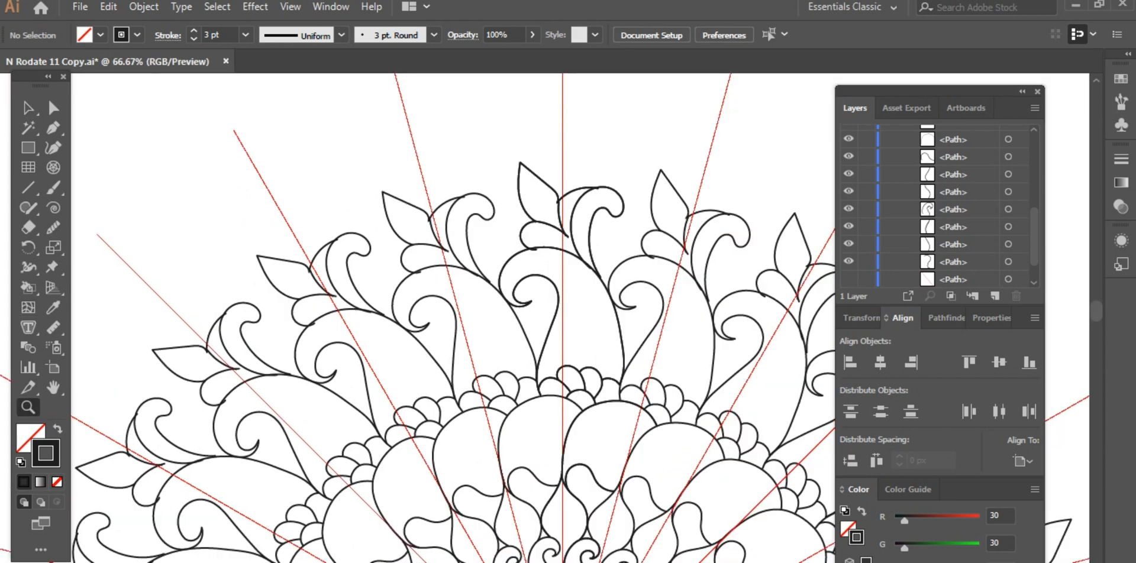
{"action": "left_click", "coordinate": [470, 284]}
{"action": "left_click", "coordinate": [470, 284]}
{"action": "mouse_move", "coordinate": [532, 240]}
{"action": "left_mouse_down"}
{"action": "mouse_move", "coordinate": [496, 260]}
{"action": "mouse_move", "coordinate": [528, 237]}
{"action": "left_mouse_up"}
{"action": "left_click", "coordinate": [511, 160]}
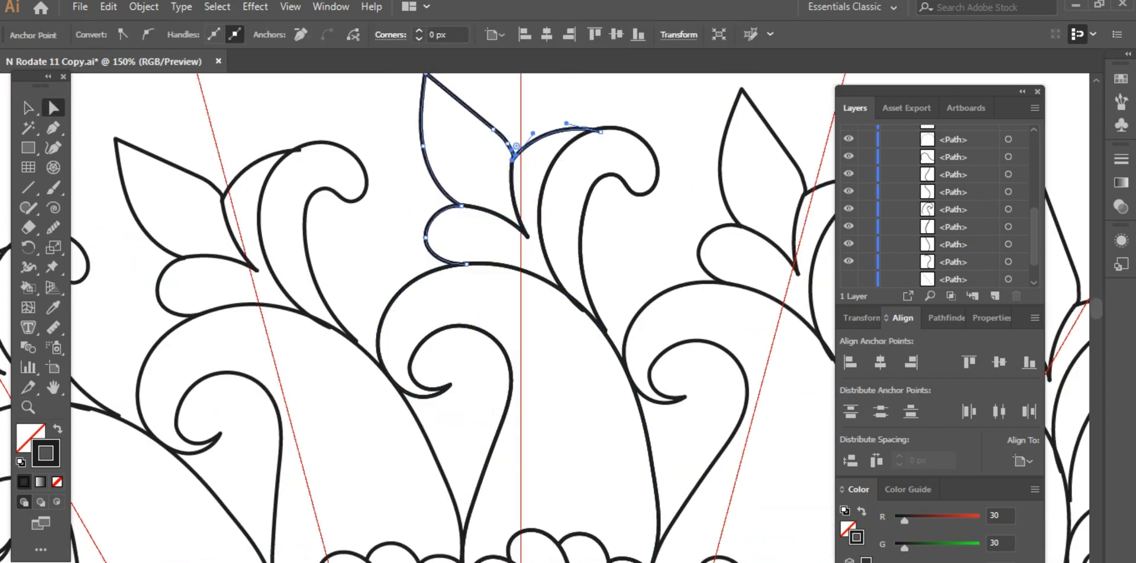
Reshape and smooth the leaf's upper edge down to its joint with the scroll's curve
{"action": "key", "text": "z"}
{"action": "left_click", "coordinate": [510, 87]}
{"action": "left_click", "coordinate": [510, 87]}
{"action": "left_click", "coordinate": [511, 87]}
{"action": "key", "text": "a"}
{"action": "left_click_drag", "start_coordinate": [503, 242], "coordinate": [488, 177]}
{"action": "left_click_drag", "start_coordinate": [516, 263], "coordinate": [489, 180]}
{"action": "scroll", "coordinate": [449, 319], "scroll_direction": "up", "scroll_amount": 2}
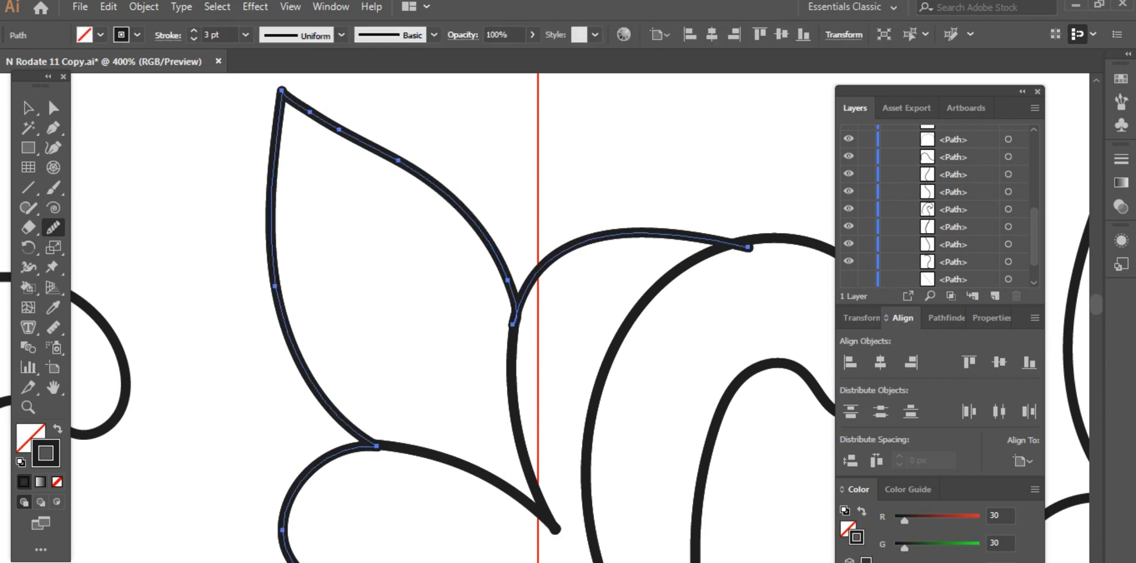
{"action": "left_click", "coordinate": [512, 324]}
{"action": "left_click_drag", "start_coordinate": [507, 282], "coordinate": [507, 260]}
{"action": "key", "text": "ctrl+shift+a"}
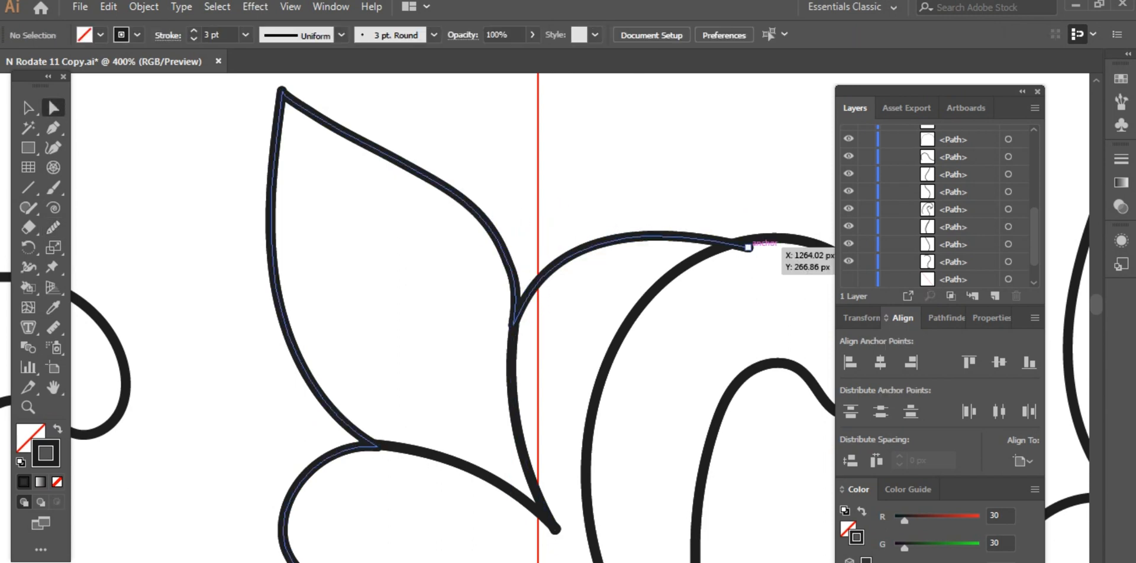
Try to move the end anchor of the leaf's curve onto the scroll's outer edge
{"action": "left_click_drag", "start_coordinate": [748, 248], "coordinate": [763, 240]}
{"action": "key", "text": "ctrl+z"}
{"action": "key", "text": "ctrl+shift+a"}
Review the whole mandala and inspect the joints of the large petals and scallops up close
{"action": "key", "text": "ctrl+0"}
{"action": "key", "text": "ctrl+minus"}
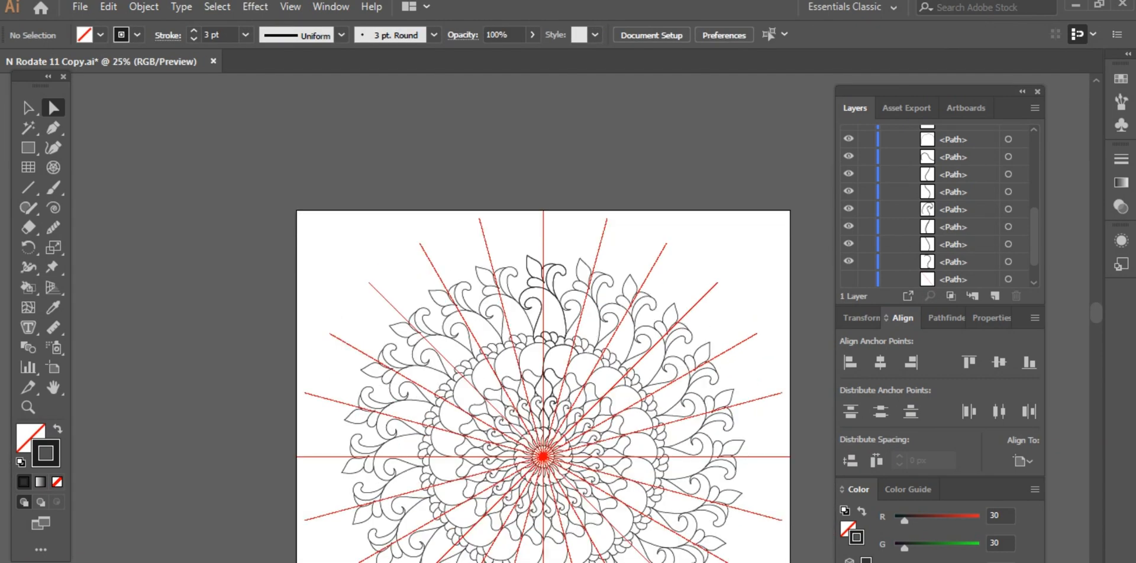
{"action": "key", "text": "z"}
{"action": "left_click", "coordinate": [710, 378]}
{"action": "left_click", "coordinate": [361, 177]}
{"action": "left_click", "coordinate": [532, 267]}
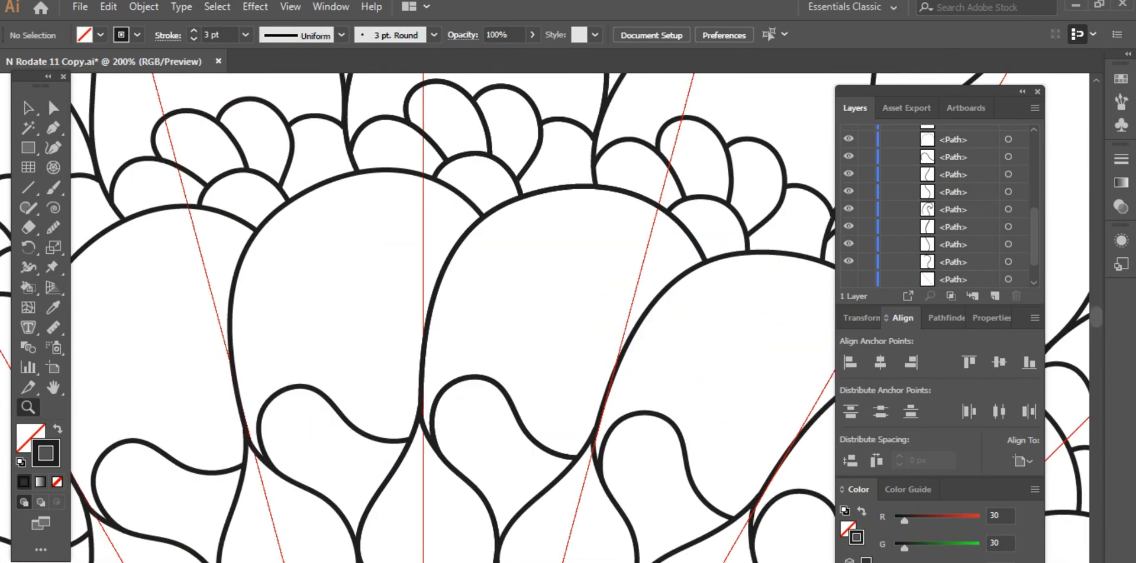
{"action": "left_click", "coordinate": [446, 386]}
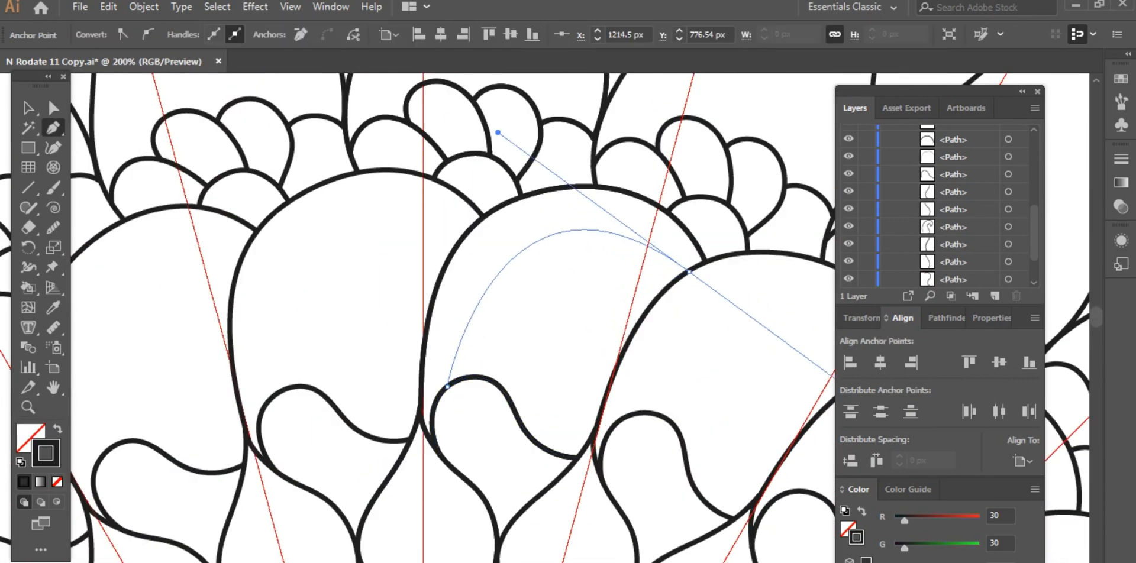
{"action": "left_click", "coordinate": [28, 107]}
{"action": "key", "text": "Delete"}
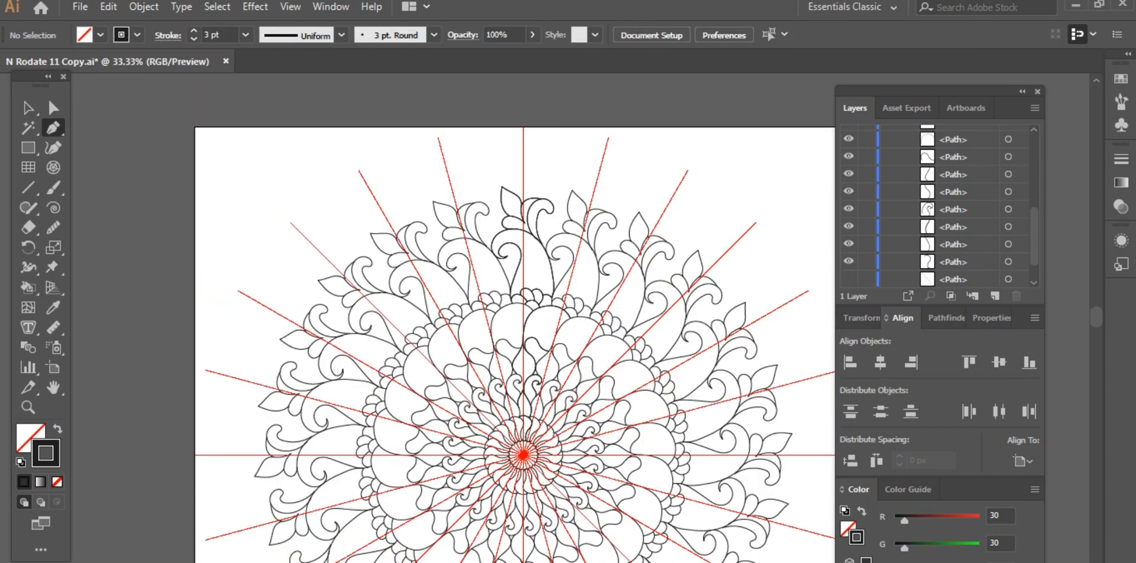
Switch to outline view and fit the upper ends of the small scallops onto the neighbouring arcs
{"action": "key", "text": "v"}
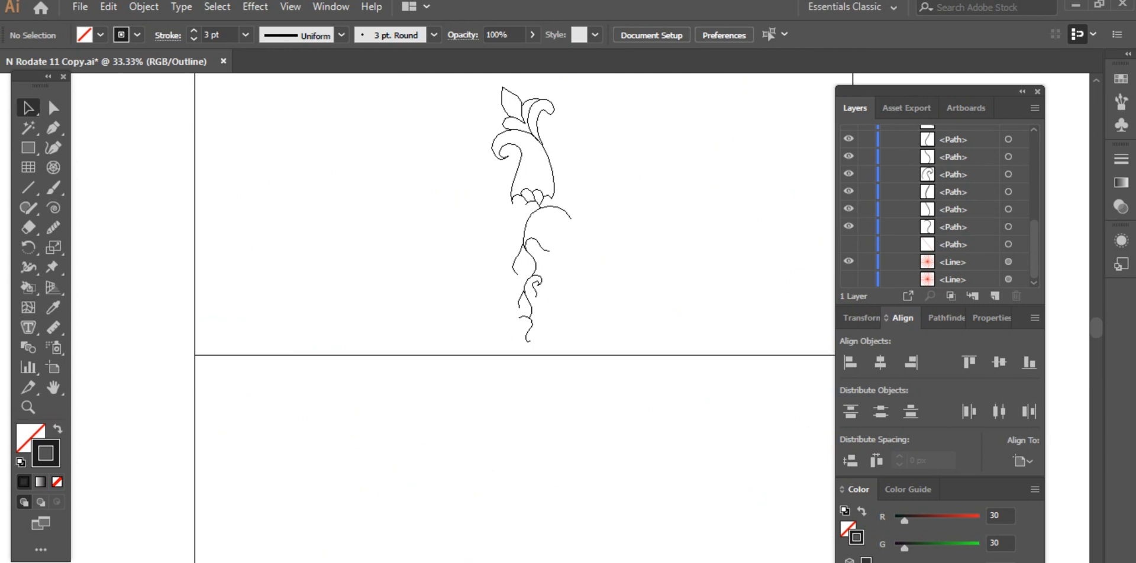
{"action": "key", "text": "z"}
{"action": "left_click_drag", "start_coordinate": [531, 187], "coordinate": [591, 187]}
{"action": "left_click", "coordinate": [667, 283]}
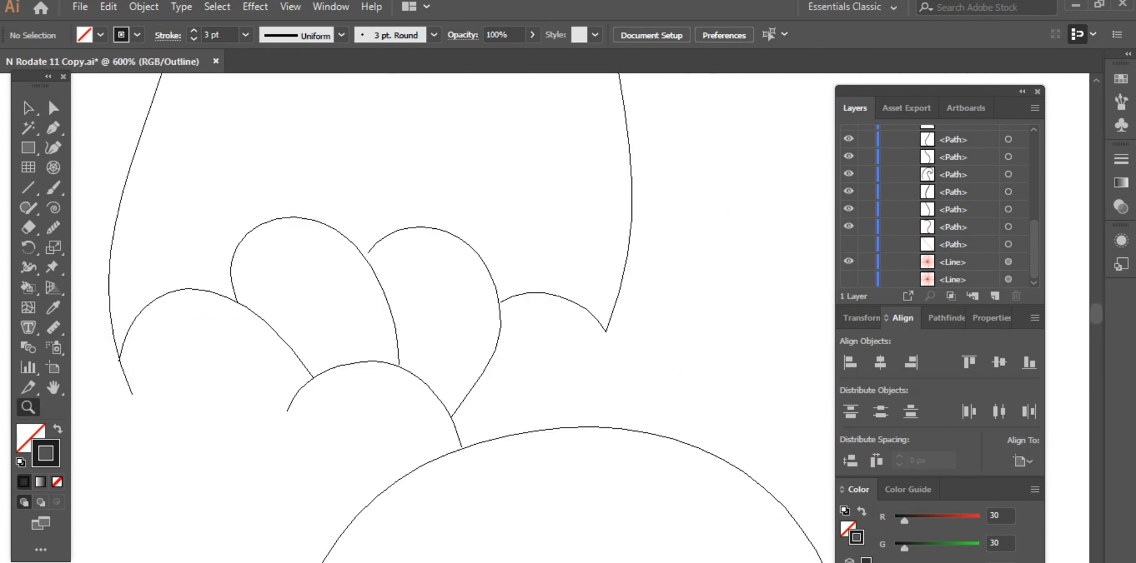
{"action": "left_click", "coordinate": [525, 313]}
{"action": "left_click", "coordinate": [525, 313]}
{"action": "left_click_drag", "start_coordinate": [527, 286], "coordinate": [527, 324]}
{"action": "scroll", "coordinate": [527, 296], "scroll_direction": "up", "scroll_amount": 1}
{"action": "left_click_drag", "start_coordinate": [262, 207], "coordinate": [261, 216]}
{"action": "scroll", "coordinate": [323, 355], "scroll_direction": "down", "scroll_amount": 3}
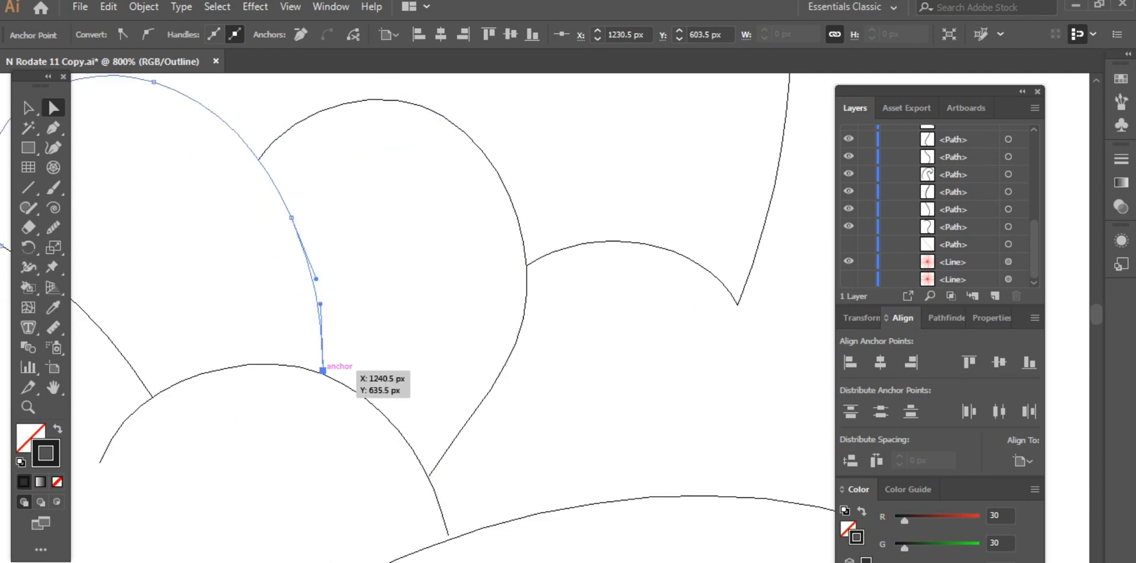
Place the lower end anchors of the two middle scallops onto the arc of the scallop beneath them
{"action": "left_click_drag", "start_coordinate": [323, 375], "coordinate": [331, 377]}
{"action": "scroll", "coordinate": [473, 414], "scroll_direction": "left", "scroll_amount": 5}
{"action": "left_click", "coordinate": [555, 475]}
{"action": "scroll", "coordinate": [554, 475], "scroll_direction": "up", "scroll_amount": 3}
{"action": "scroll", "coordinate": [555, 475], "scroll_direction": "left", "scroll_amount": 10}
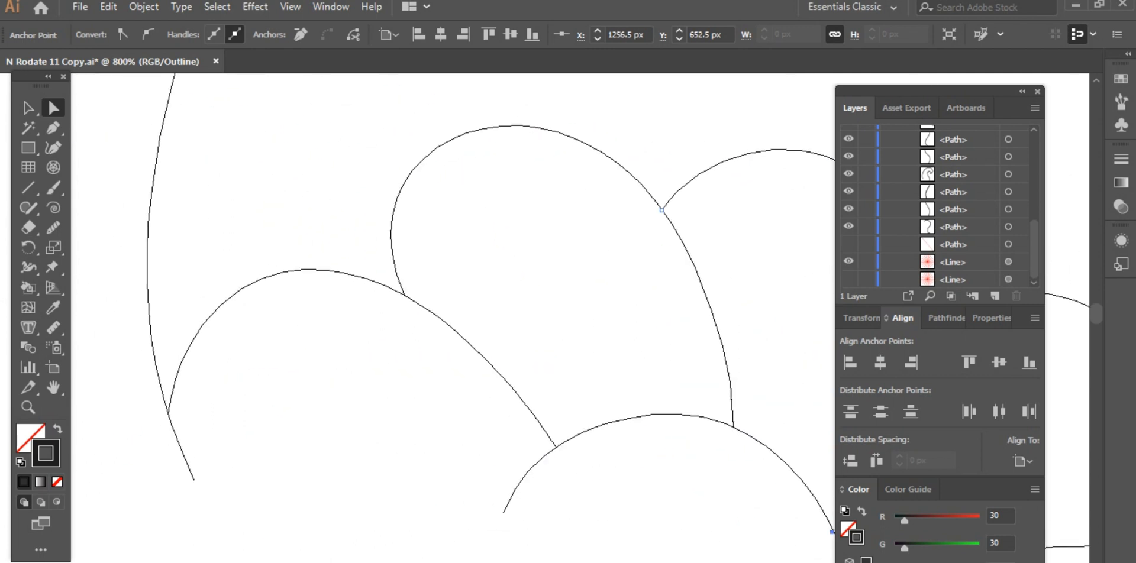
Move the lower ends of both edges of the curled leaf onto the large scroll's outer edge
{"action": "scroll", "coordinate": [450, 320], "scroll_direction": "down", "scroll_amount": 3}
{"action": "scroll", "coordinate": [450, 320], "scroll_direction": "up", "scroll_amount": 3}
{"action": "scroll", "coordinate": [449, 319], "scroll_direction": "down", "scroll_amount": 2}
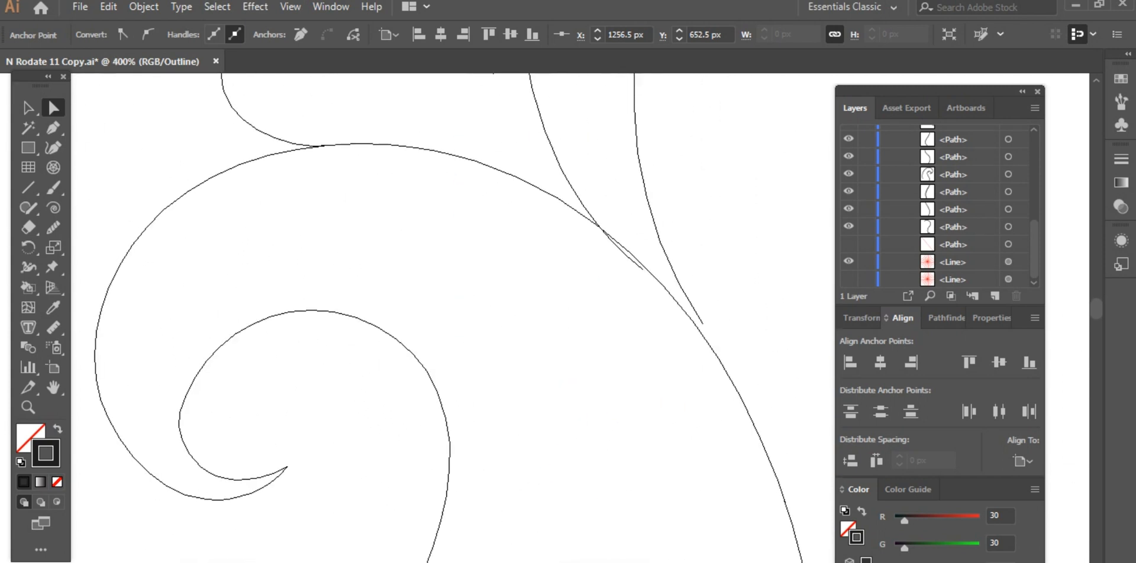
{"action": "scroll", "coordinate": [449, 320], "scroll_direction": "up", "scroll_amount": 3}
{"action": "scroll", "coordinate": [450, 319], "scroll_direction": "right", "scroll_amount": 5}
{"action": "left_click", "coordinate": [507, 341]}
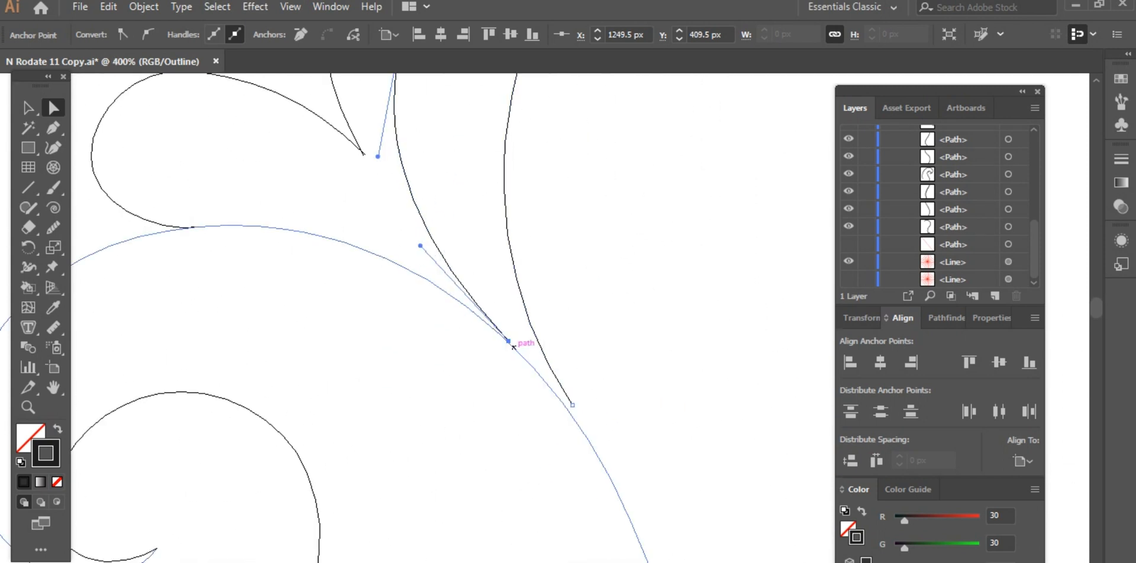
{"action": "left_click_drag", "start_coordinate": [512, 347], "coordinate": [574, 420]}
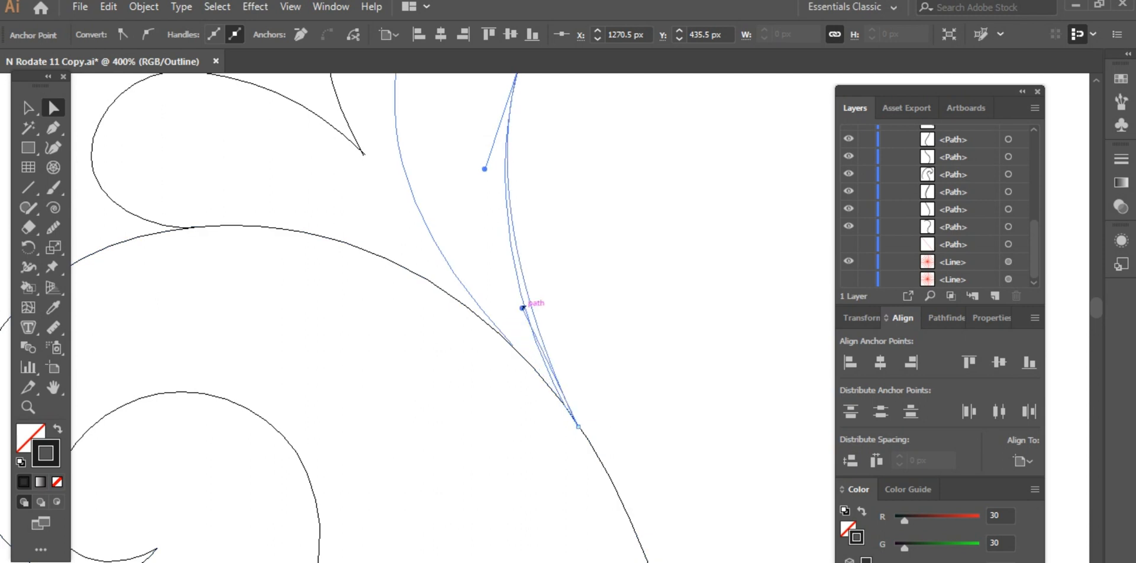
Refine the edge below the pointed leaf and start the small lobe's upper edge exactly at the leaf's lower joint
{"action": "scroll", "coordinate": [522, 307], "scroll_direction": "up", "scroll_amount": 7}
{"action": "left_click", "coordinate": [322, 231]}
{"action": "left_click", "coordinate": [325, 246]}
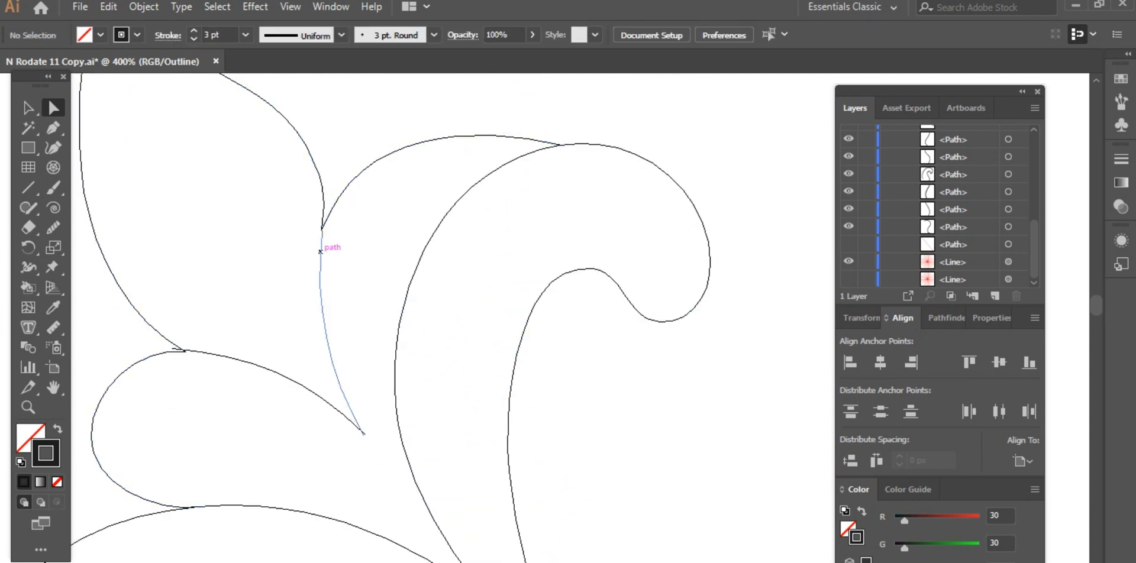
{"action": "left_click", "coordinate": [322, 237]}
{"action": "scroll", "coordinate": [321, 239], "scroll_direction": "up", "scroll_amount": 2}
{"action": "key", "text": "ctrl+space"}
{"action": "left_click", "coordinate": [226, 383], "text": "ctrl"}
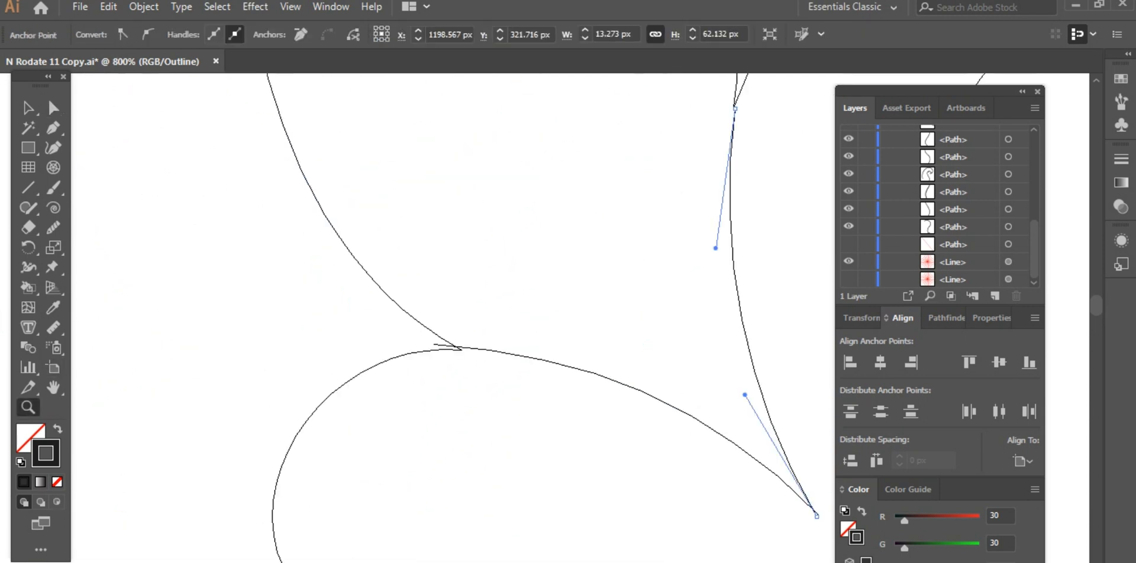
{"action": "left_click_drag", "start_coordinate": [433, 344], "coordinate": [462, 350]}
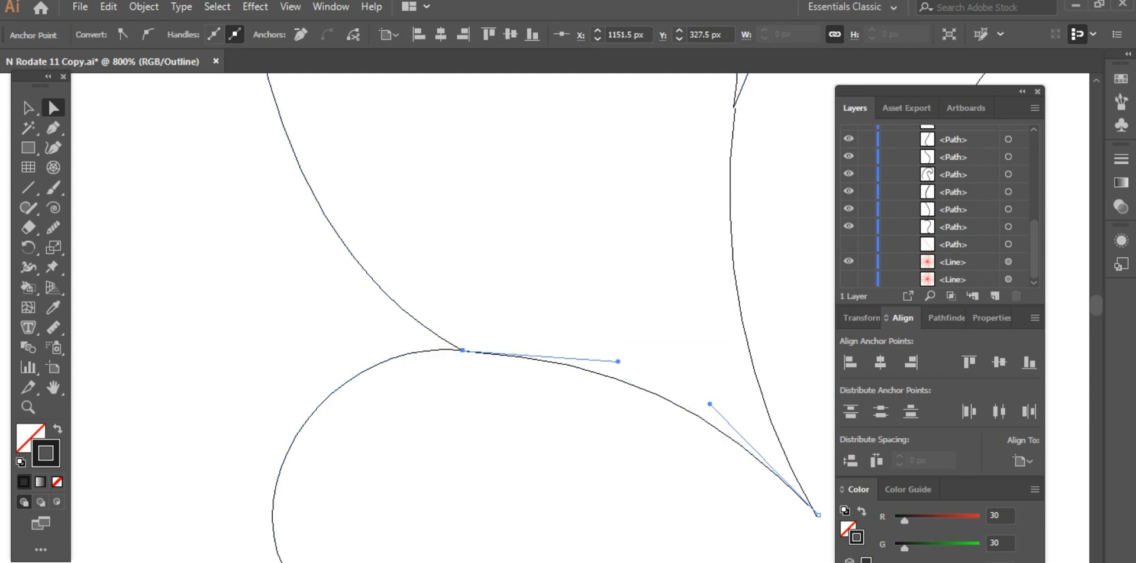
Return the artwork to preview view and hide the red guide lines
{"action": "scroll", "coordinate": [450, 318], "scroll_direction": "down", "scroll_amount": 5}
{"action": "scroll", "coordinate": [450, 318], "scroll_direction": "up", "scroll_amount": 3}
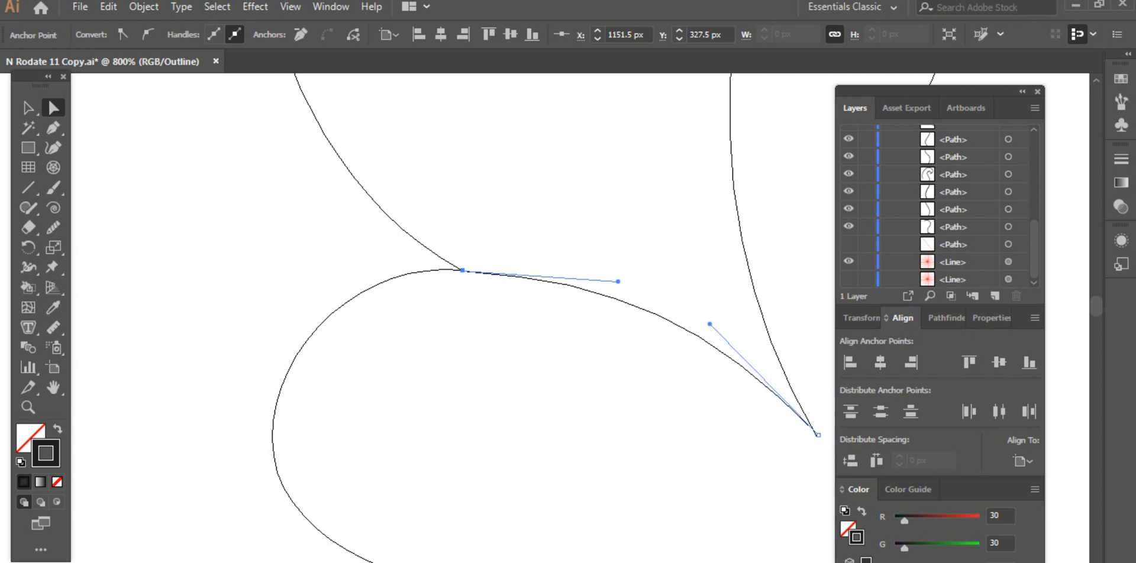
{"action": "key", "text": "v"}
{"action": "scroll", "coordinate": [544, 320], "scroll_direction": "up", "scroll_amount": 10}
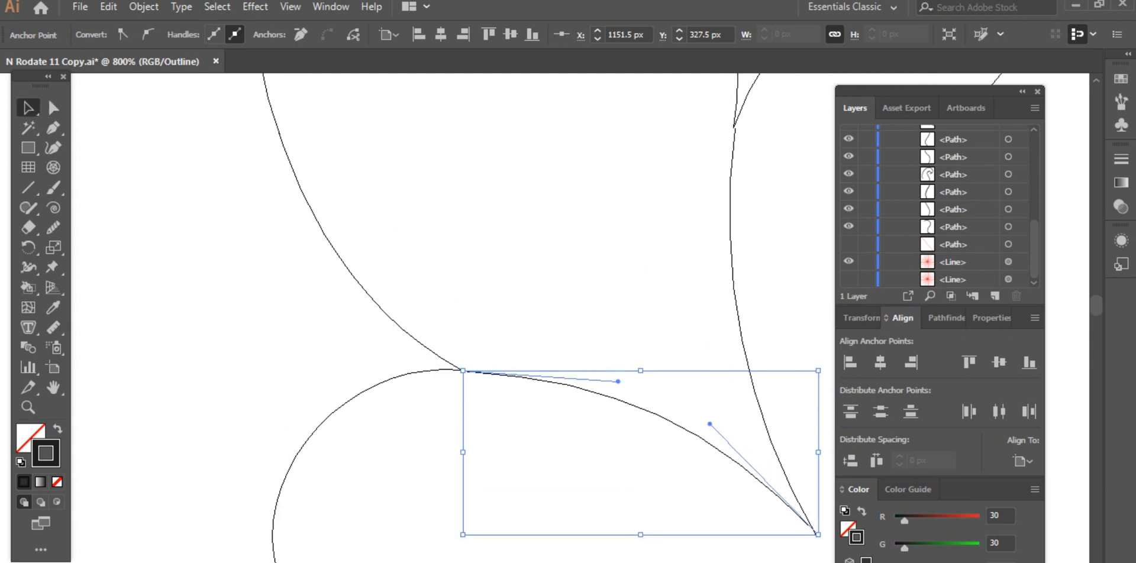
{"action": "scroll", "coordinate": [544, 319], "scroll_direction": "down", "scroll_amount": 7}
{"action": "scroll", "coordinate": [544, 331], "scroll_direction": "down", "scroll_amount": 5}
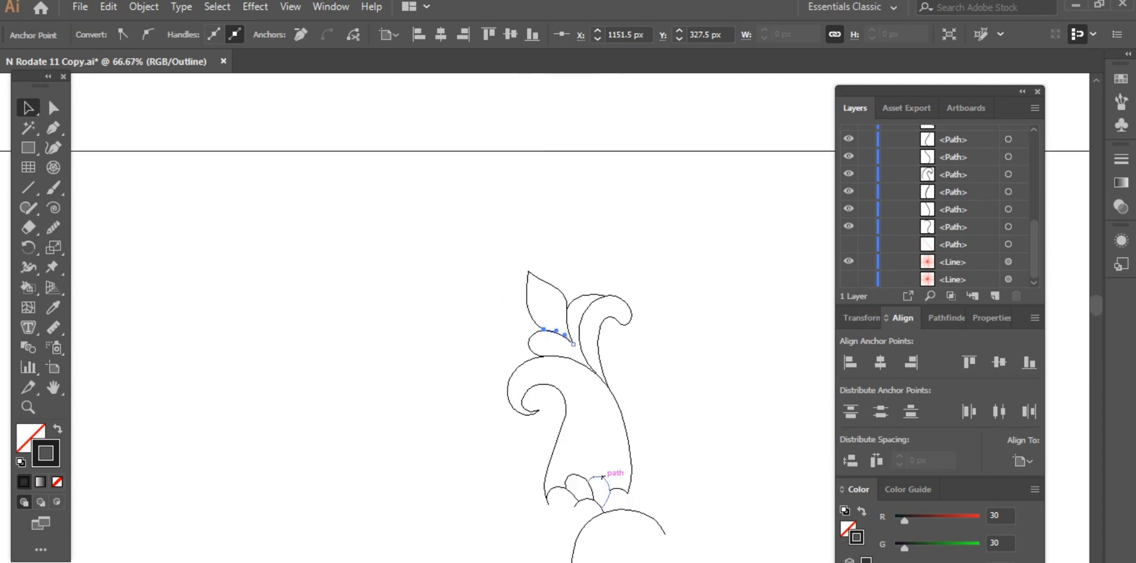
{"action": "scroll", "coordinate": [544, 331], "scroll_direction": "down", "scroll_amount": 2}
{"action": "key", "text": "ctrl+y"}
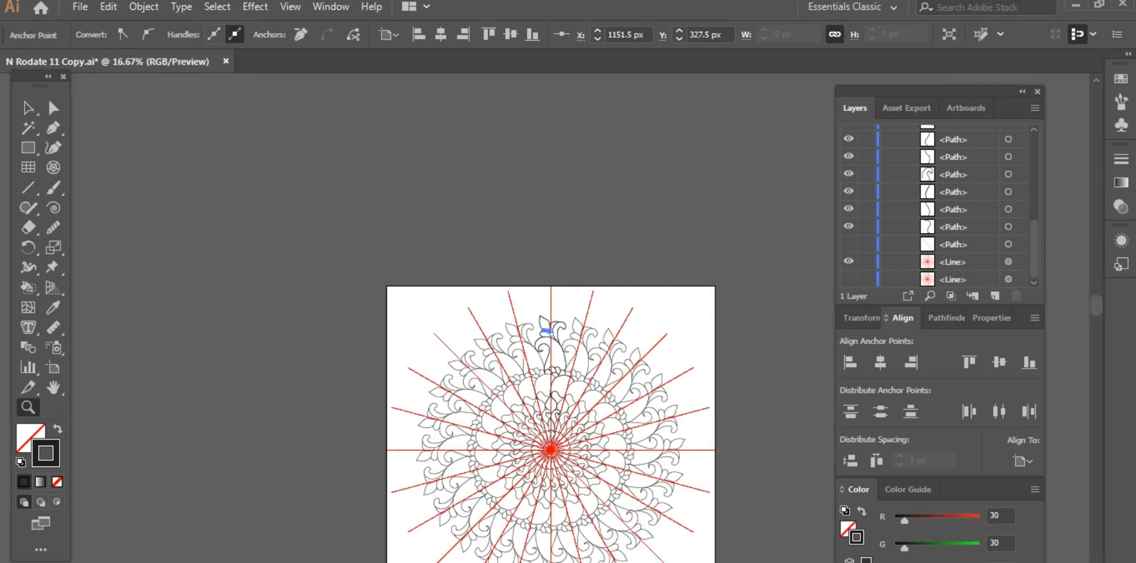
{"action": "left_click", "coordinate": [589, 378]}
{"action": "left_click", "coordinate": [572, 441]}
{"action": "left_click", "coordinate": [848, 262]}
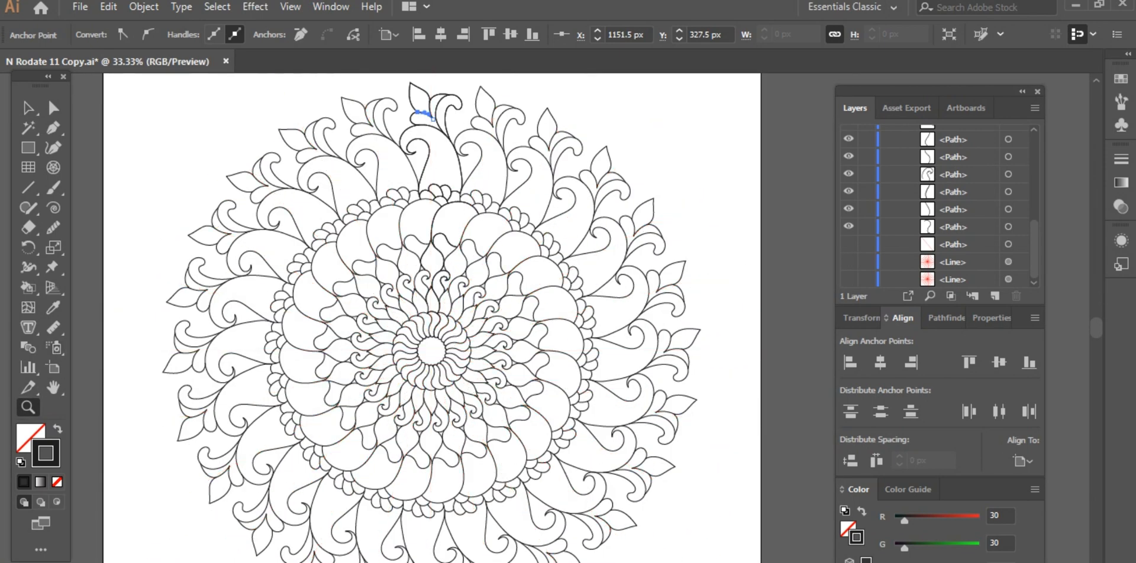
Draw an inner curve across the large petal from the lobe's side to the petal edge's end at the neighbouring petal
{"action": "left_click", "coordinate": [467, 300]}
{"action": "left_click", "coordinate": [474, 301]}
{"action": "left_click", "coordinate": [568, 281]}
{"action": "left_click", "coordinate": [568, 280]}
{"action": "left_click", "coordinate": [568, 279]}
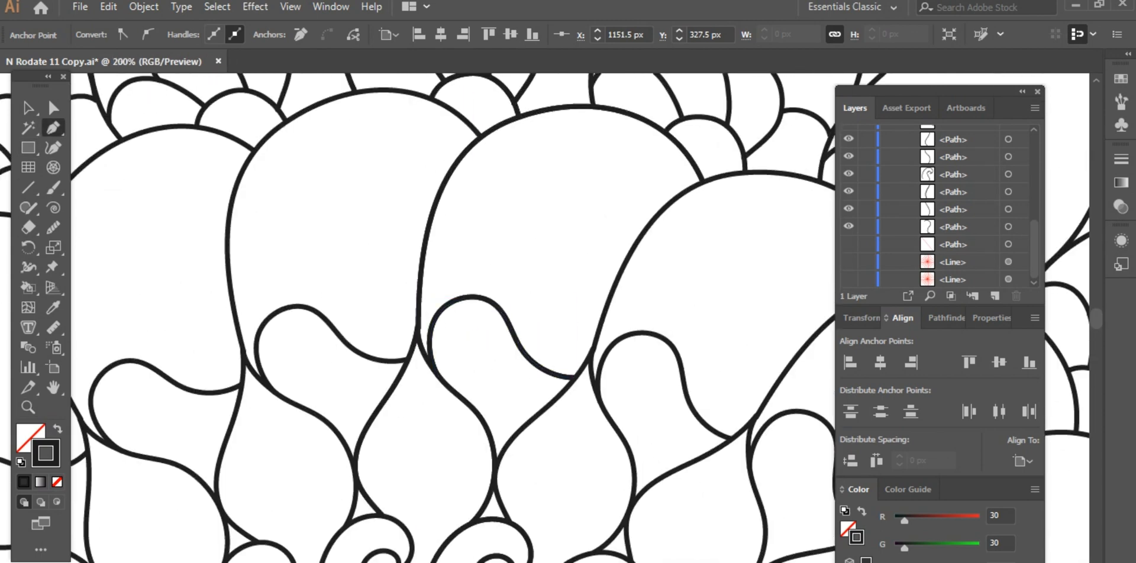
{"action": "left_click", "coordinate": [516, 340]}
{"action": "mouse_move", "coordinate": [682, 191]}
{"action": "left_mouse_down"}
{"action": "mouse_move", "coordinate": [841, 202]}
{"action": "mouse_move", "coordinate": [873, 191]}
{"action": "left_mouse_up"}
{"action": "key", "text": "a"}
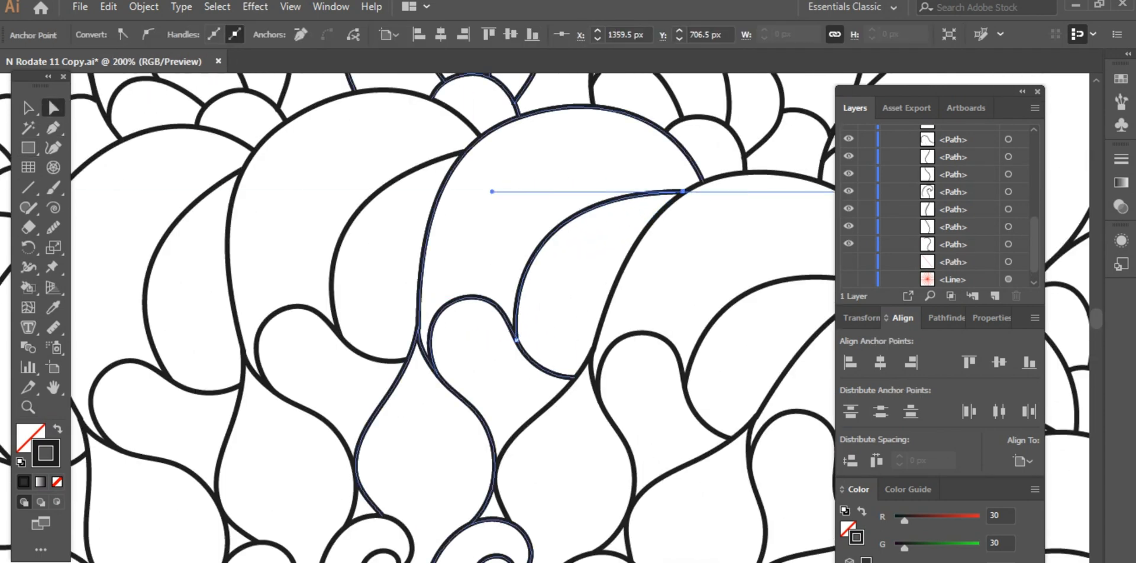
{"action": "left_click_drag", "start_coordinate": [683, 191], "coordinate": [703, 181]}
{"action": "left_click", "coordinate": [531, 226]}
Review the whole mandala and examine the large petals with their inner curves up close
{"action": "key", "text": "ctrl+minus"}
{"action": "key", "text": "ctrl+minus"}
{"action": "key", "text": "ctrl+minus"}
{"action": "key", "text": "ctrl+minus"}
{"action": "key", "text": "ctrl+minus"}
{"action": "key", "text": "ctrl+minus"}
{"action": "key", "text": "ctrl+minus"}
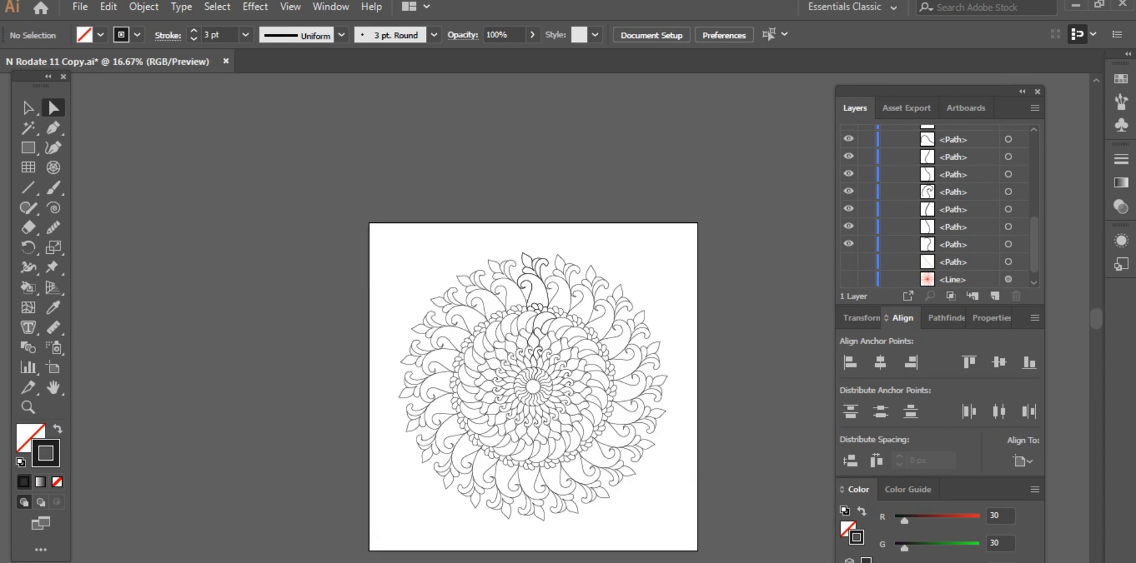
{"action": "left_click", "coordinate": [28, 407]}
{"action": "left_click", "coordinate": [549, 343]}
{"action": "left_click", "coordinate": [549, 344]}
{"action": "left_click", "coordinate": [548, 343]}
{"action": "left_click", "coordinate": [540, 291]}
{"action": "left_click", "coordinate": [539, 291]}
{"action": "left_click", "coordinate": [540, 291]}
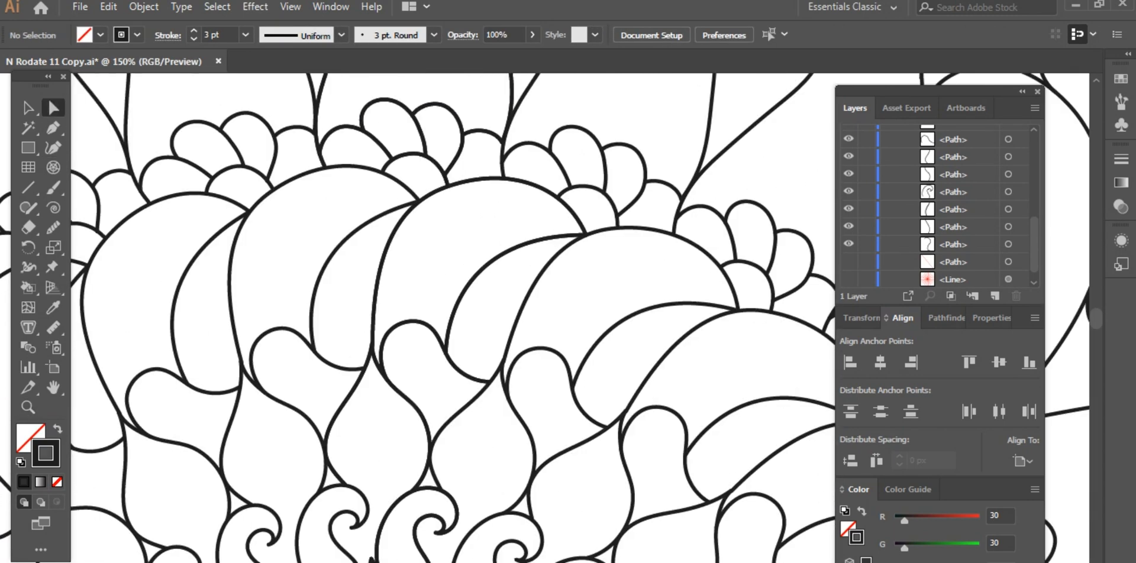
Draw a short concave curve from the lower part of the petal's inner curve to the neighbouring petal's side
{"action": "key", "text": "a"}
{"action": "key", "text": "p"}
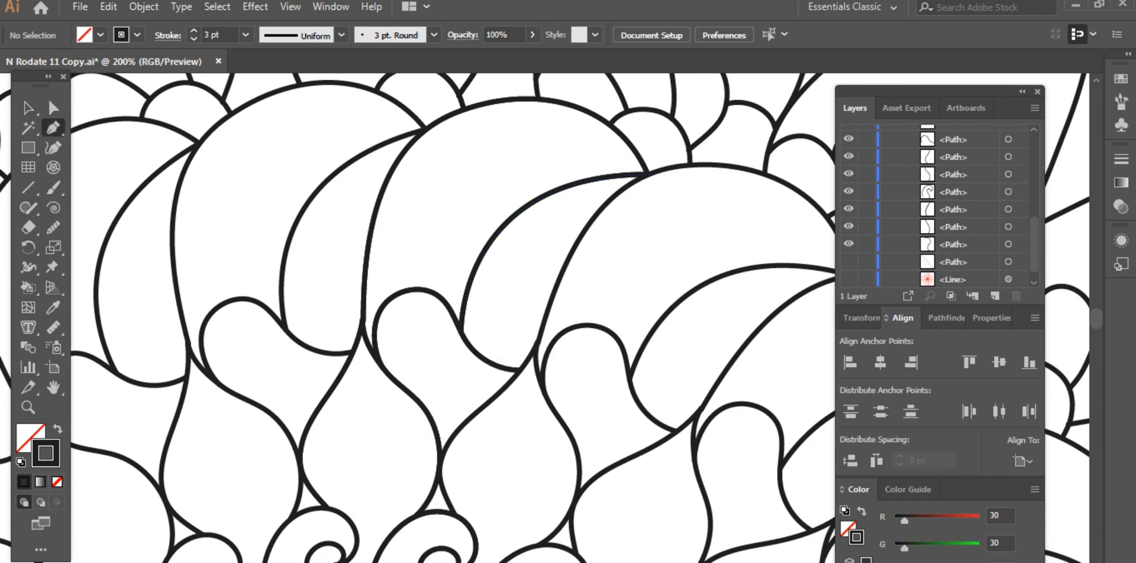
{"action": "left_click", "coordinate": [470, 284]}
{"action": "left_click_drag", "start_coordinate": [542, 331], "coordinate": [609, 312]}
{"action": "left_click", "coordinate": [542, 332]}
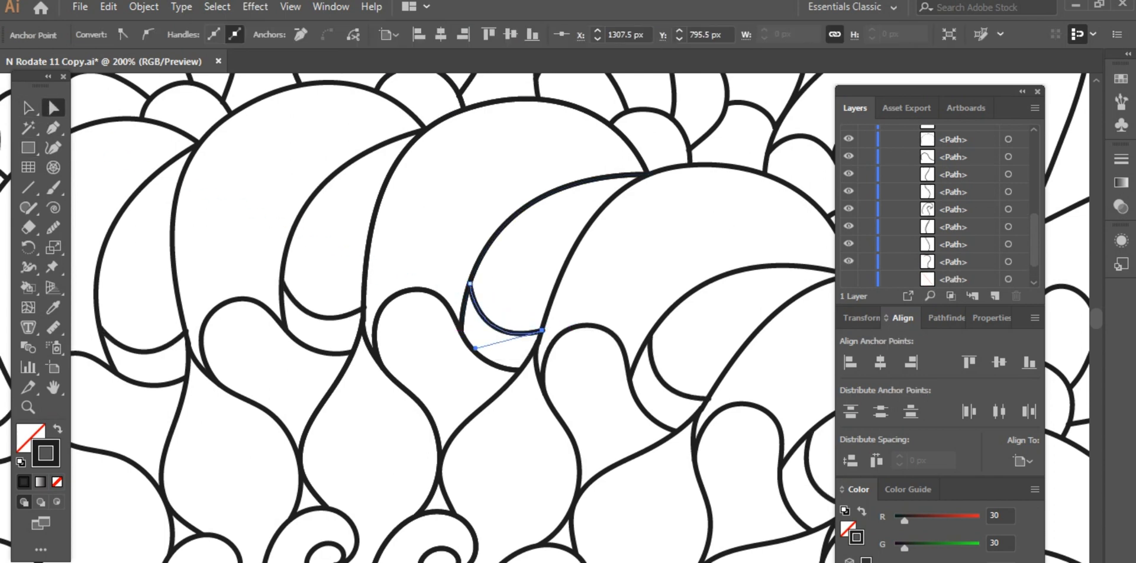
Turn off pixel snapping and fit the large petal's lower end anchor onto the joint above the teardrop shapes
{"action": "key", "text": "ctrl+shift+a"}
{"action": "key", "text": "z"}
{"action": "left_click", "coordinate": [526, 343]}
{"action": "left_click", "coordinate": [526, 343]}
{"action": "key", "text": "a"}
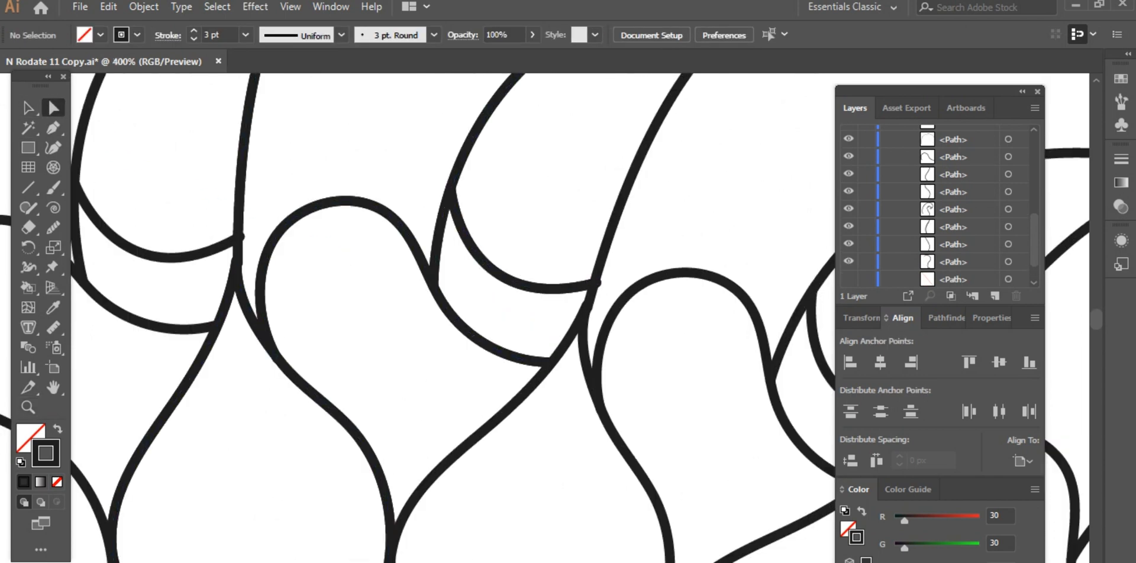
{"action": "left_click", "coordinate": [237, 262]}
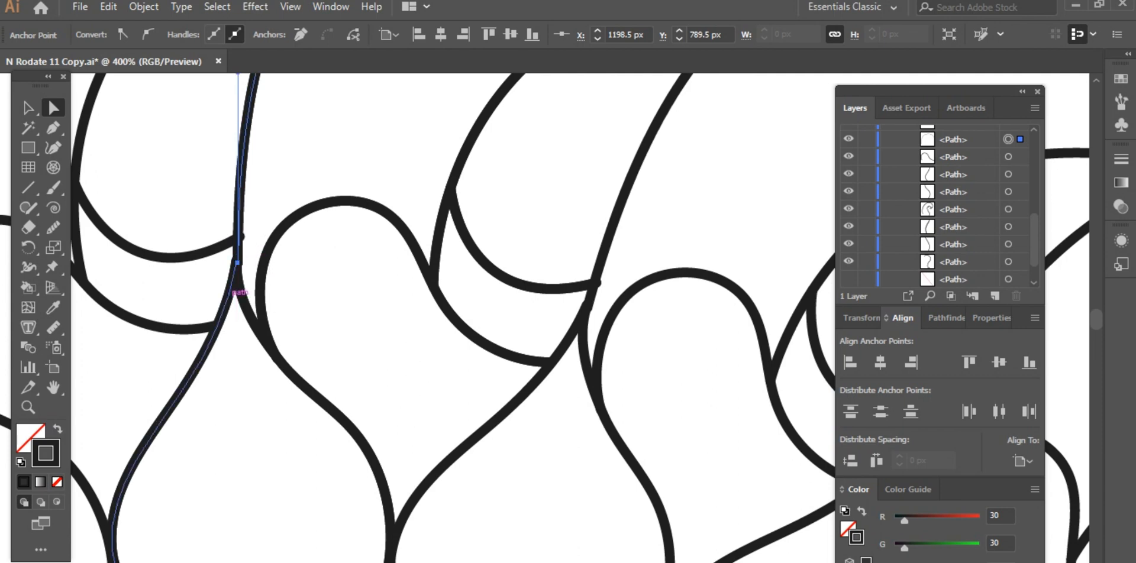
{"action": "key", "text": "Left"}
{"action": "left_click", "coordinate": [290, 7]}
{"action": "left_click", "coordinate": [378, 550]}
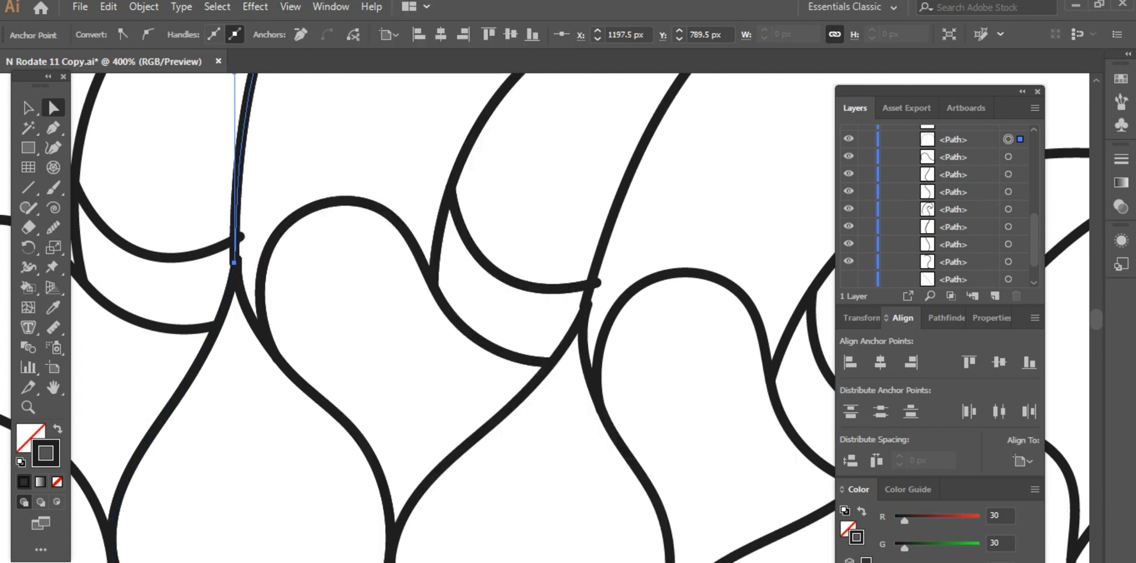
{"action": "left_click_drag", "start_coordinate": [234, 263], "coordinate": [237, 259]}
Move the short curve's end anchor so it finishes within the neighbouring petal's line
{"action": "left_click", "coordinate": [596, 283]}
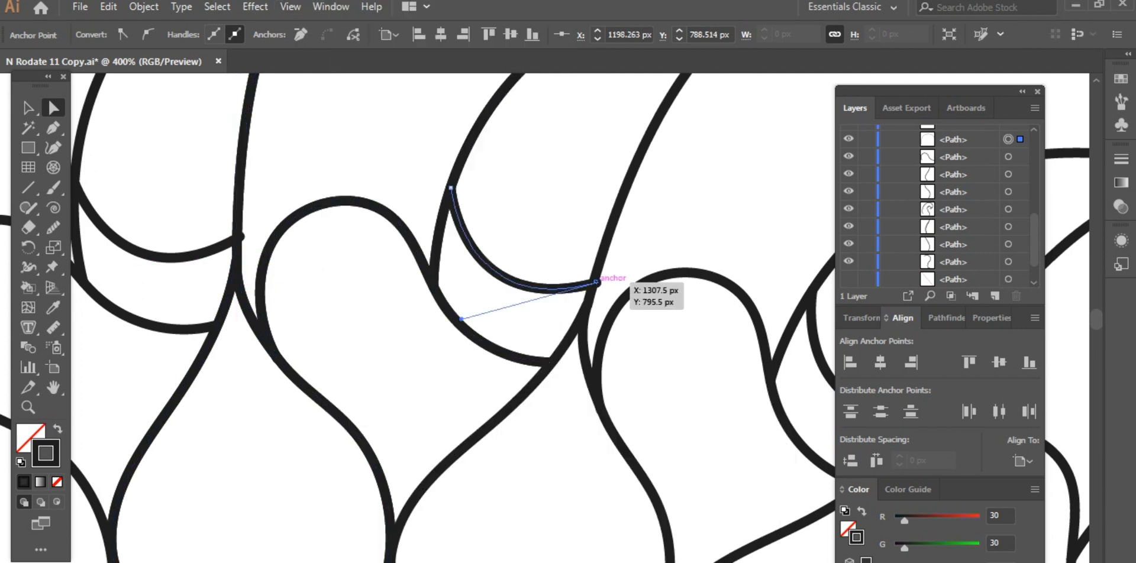
{"action": "left_click_drag", "start_coordinate": [596, 283], "coordinate": [590, 288]}
{"action": "left_click", "coordinate": [645, 231]}
Check the overall mandala and examine the ring of outer scrolls for empty areas
{"action": "key", "text": "ctrl+minus"}
{"action": "key", "text": "ctrl+minus"}
{"action": "key", "text": "ctrl+minus"}
{"action": "key", "text": "ctrl+minus"}
{"action": "key", "text": "ctrl+minus"}
{"action": "key", "text": "ctrl+minus"}
{"action": "key", "text": "ctrl+minus"}
{"action": "key", "text": "ctrl+minus"}
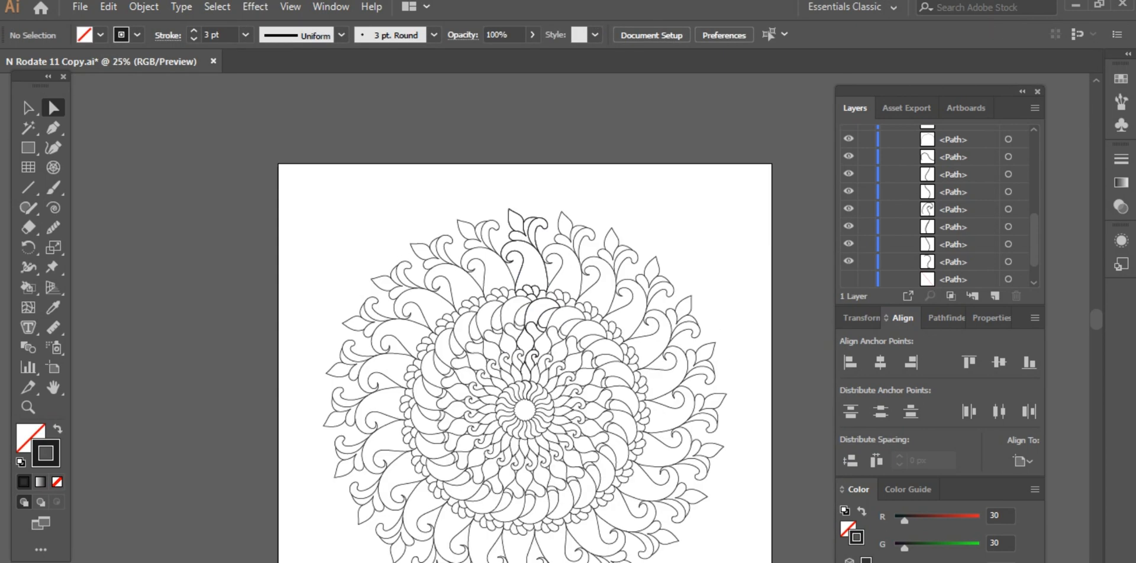
{"action": "left_click", "coordinate": [29, 407]}
{"action": "left_click", "coordinate": [558, 354]}
{"action": "left_click", "coordinate": [558, 354]}
{"action": "left_click", "coordinate": [543, 237]}
{"action": "left_click", "coordinate": [544, 237]}
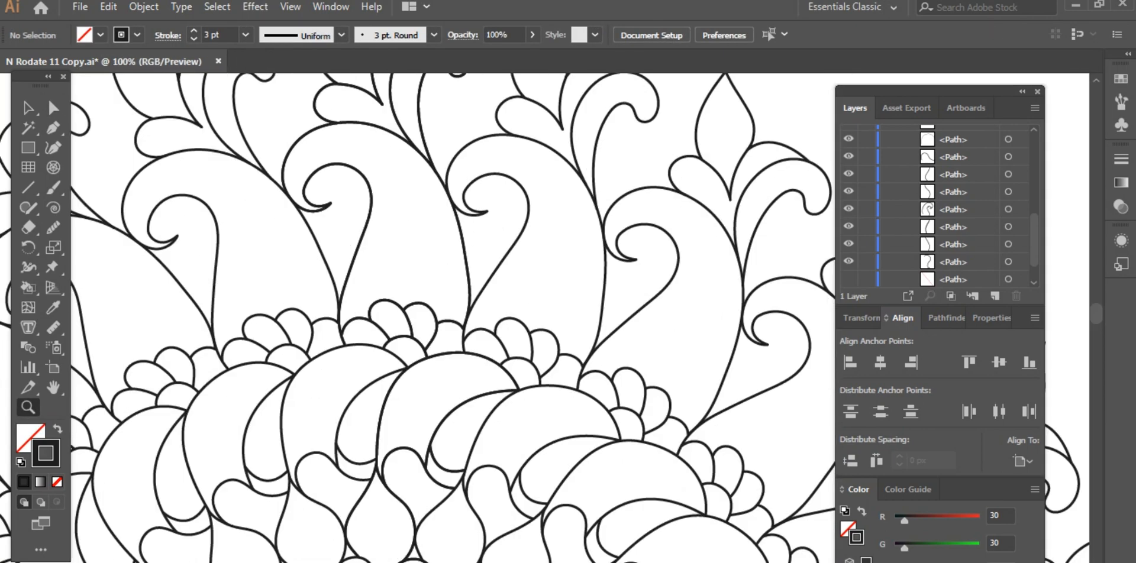
{"action": "left_click", "coordinate": [489, 172]}
{"action": "left_click_drag", "start_coordinate": [598, 213], "coordinate": [624, 276]}
{"action": "key", "text": "z"}
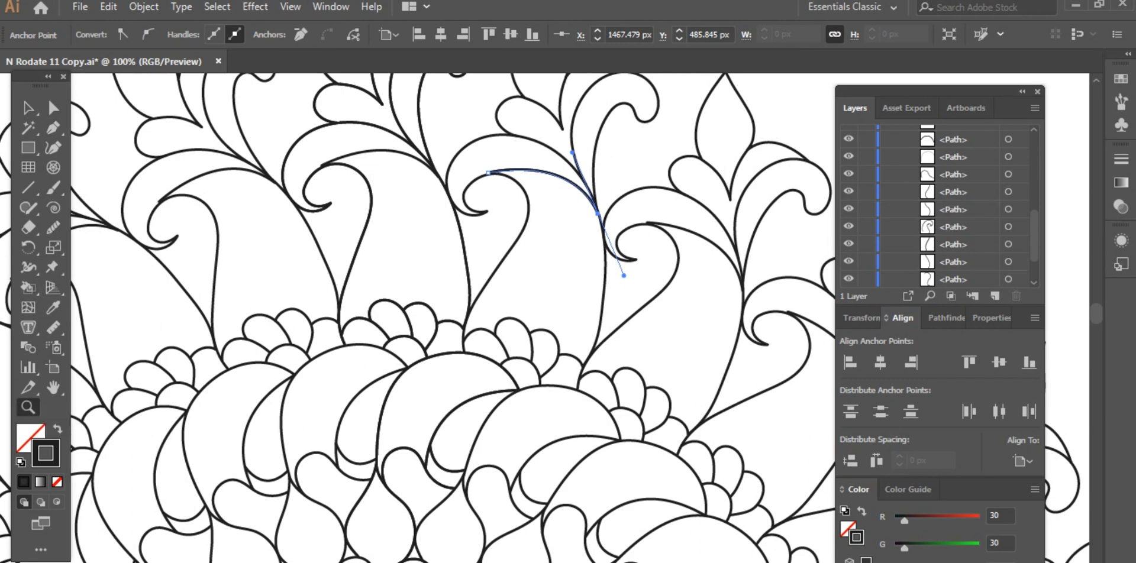
{"action": "left_click", "coordinate": [532, 217]}
{"action": "key", "text": "Delete"}
{"action": "key", "text": "Delete"}
Draw an arched curve from the scroll's inner spiral to the joint with the neighbouring scroll
{"action": "key", "text": "p"}
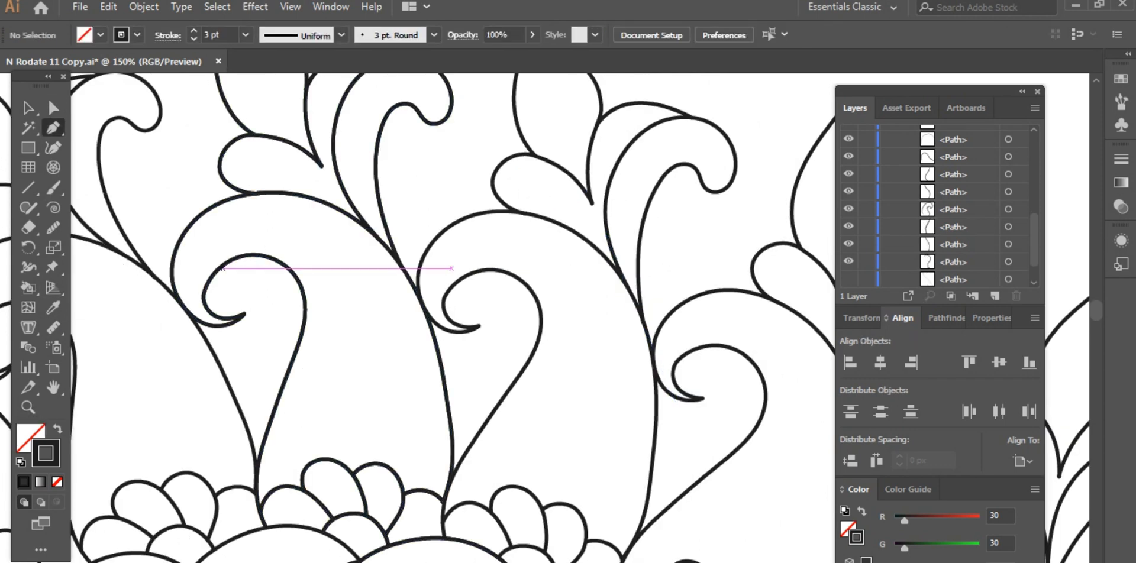
{"action": "left_click", "coordinate": [225, 265]}
{"action": "left_click_drag", "start_coordinate": [415, 289], "coordinate": [514, 377]}
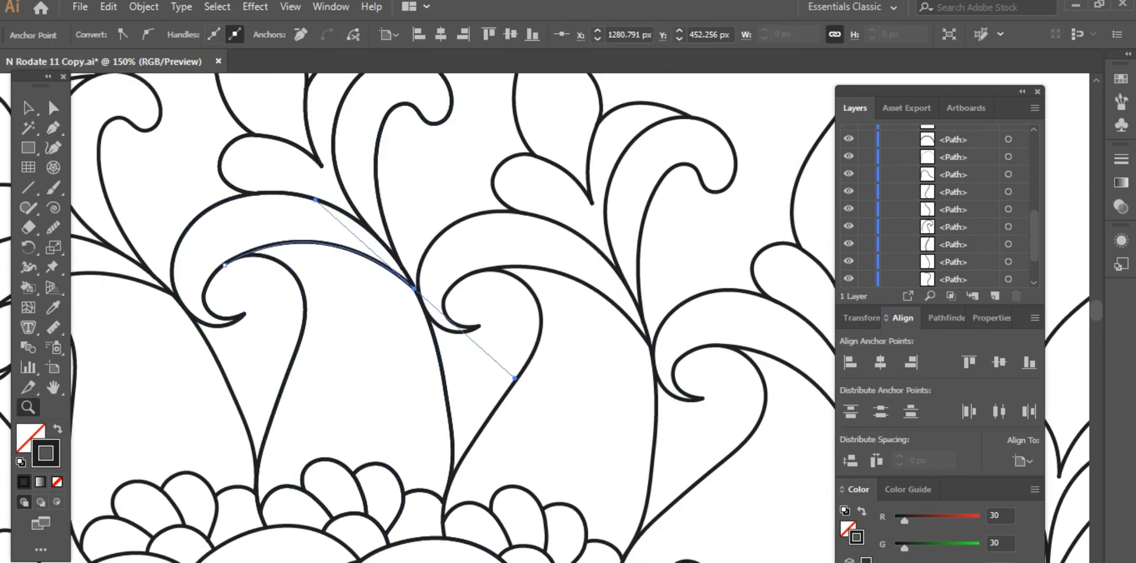
Reshape the scroll's inner spiral by adjusting its anchor and handle, and smooth its outer bend
{"action": "key", "text": "ctrl+plus"}
{"action": "key", "text": "ctrl+plus"}
{"action": "left_click_drag", "start_coordinate": [282, 248], "coordinate": [324, 315]}
{"action": "left_click_drag", "start_coordinate": [296, 276], "coordinate": [313, 268]}
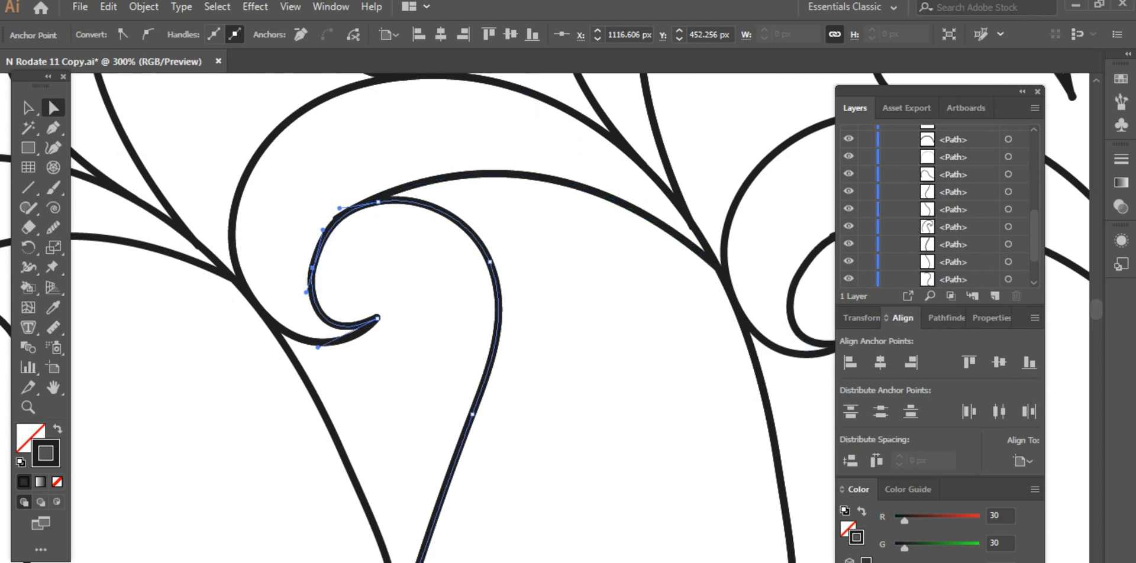
{"action": "left_click_drag", "start_coordinate": [319, 346], "coordinate": [318, 324]}
{"action": "left_click_drag", "start_coordinate": [313, 268], "coordinate": [311, 260]}
{"action": "key", "text": "n"}
{"action": "left_click_drag", "start_coordinate": [329, 226], "coordinate": [337, 313]}
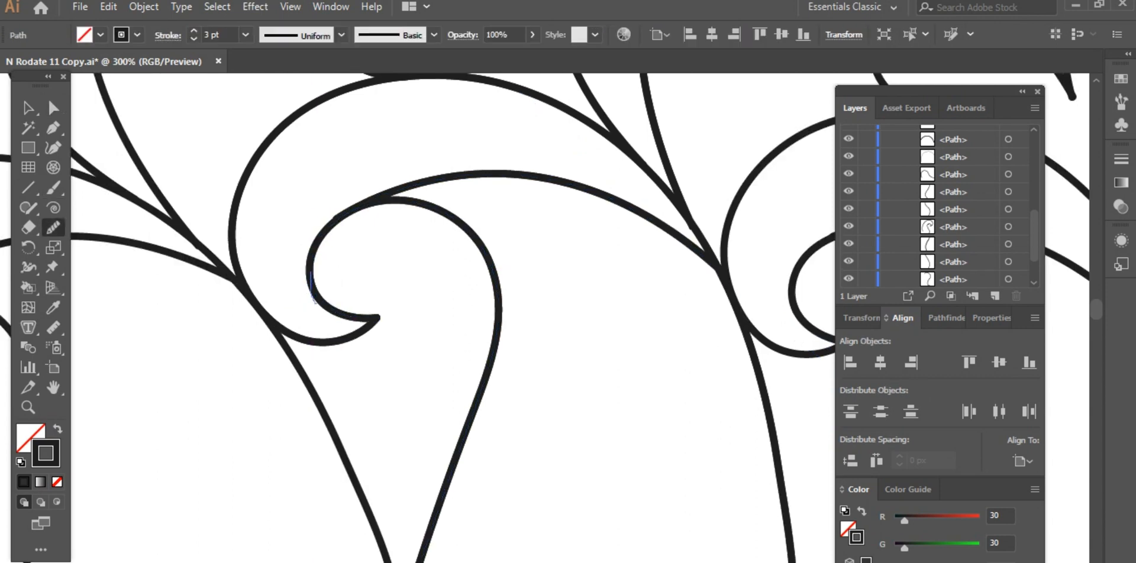
Flatten the arched curve above the scroll with its handle and shift its start anchor along the inner spiral's line
{"action": "key", "text": "a"}
{"action": "left_click", "coordinate": [336, 218]}
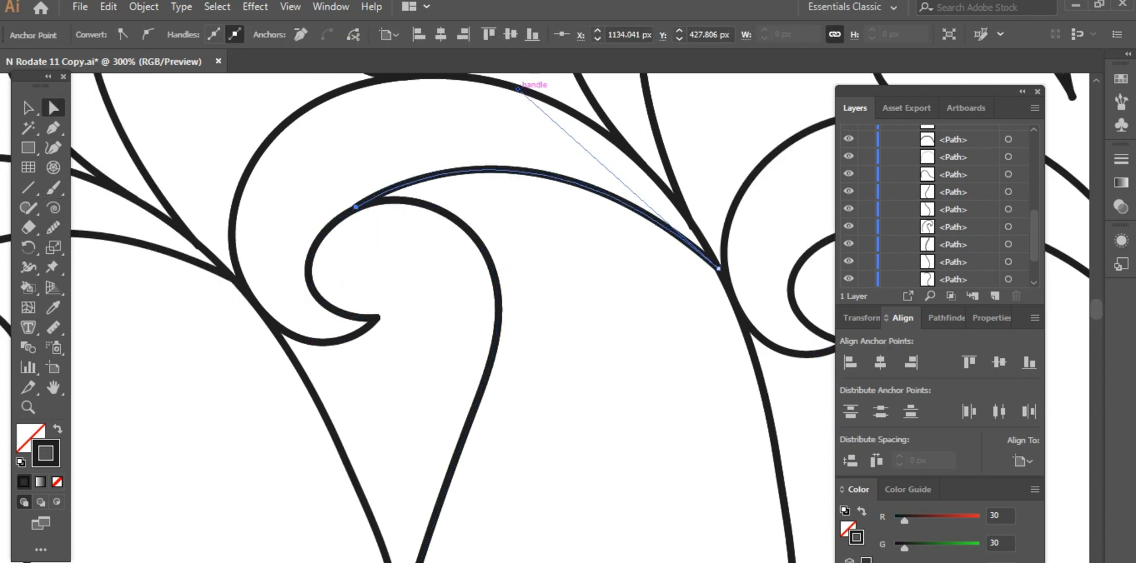
{"action": "left_click_drag", "start_coordinate": [694, 226], "coordinate": [703, 241]}
{"action": "left_click", "coordinate": [615, 254]}
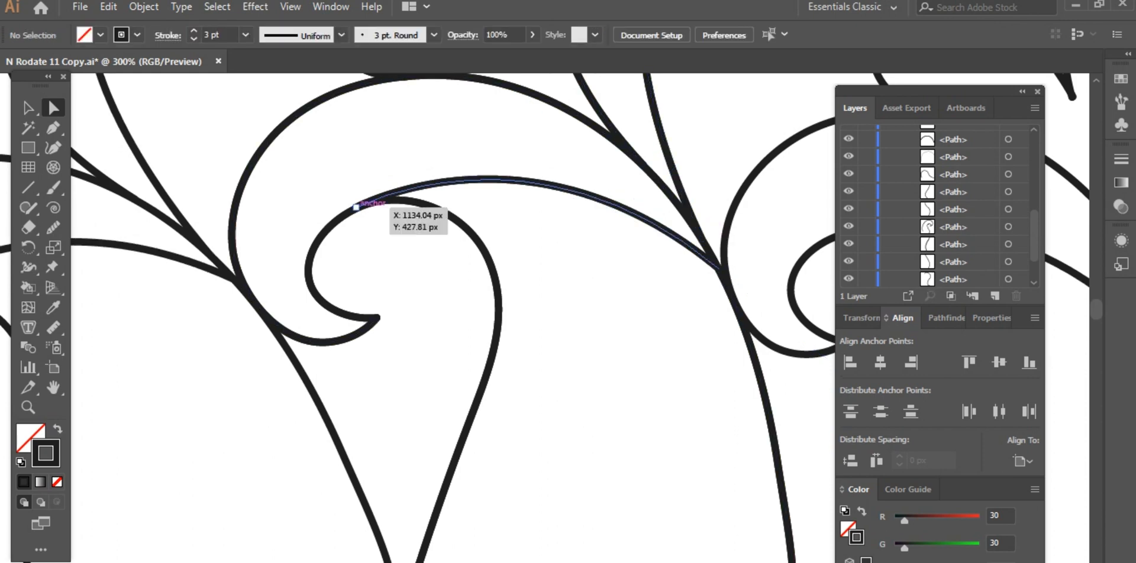
{"action": "left_click_drag", "start_coordinate": [355, 207], "coordinate": [377, 201]}
{"action": "left_click_drag", "start_coordinate": [718, 269], "coordinate": [746, 333]}
{"action": "left_click", "coordinate": [668, 373]}
Check how the arched curves look across the whole mandala
{"action": "key", "text": "ctrl+minus"}
{"action": "key", "text": "ctrl+minus"}
{"action": "key", "text": "ctrl+minus"}
{"action": "key", "text": "ctrl+minus"}
{"action": "key", "text": "ctrl+minus"}
{"action": "key", "text": "ctrl+minus"}
{"action": "key", "text": "ctrl+minus"}
{"action": "key", "text": "ctrl+minus"}
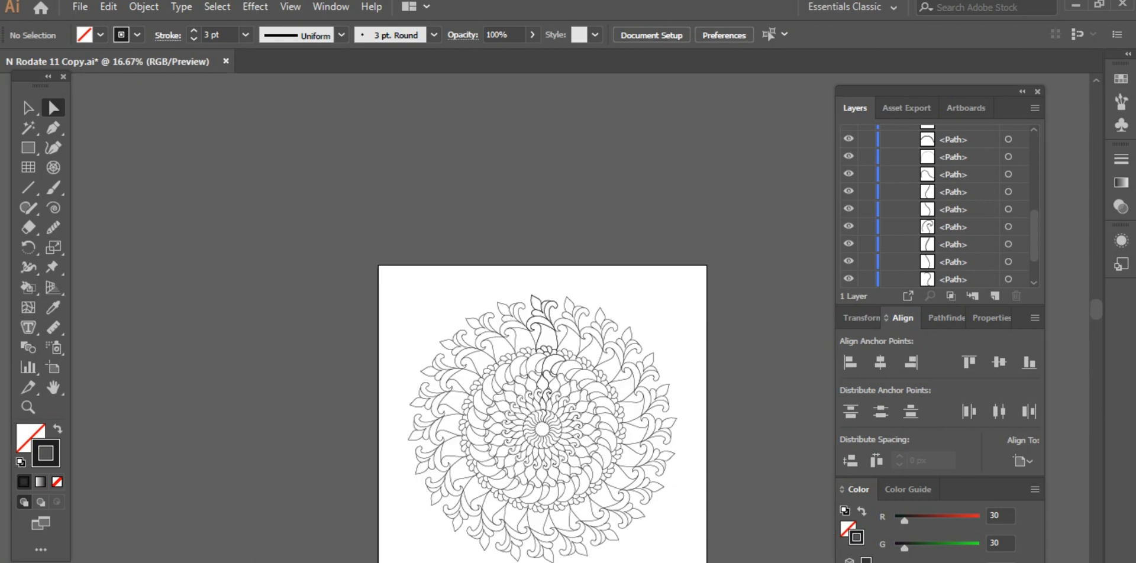
Draw a short curved detail line inside the first small petal of the cluster below the scrolls
{"action": "key", "text": "z"}
{"action": "left_click", "coordinate": [553, 367]}
{"action": "left_click", "coordinate": [554, 364]}
{"action": "left_click", "coordinate": [541, 313]}
{"action": "left_click", "coordinate": [542, 311]}
{"action": "left_click", "coordinate": [550, 319]}
{"action": "left_click", "coordinate": [550, 320]}
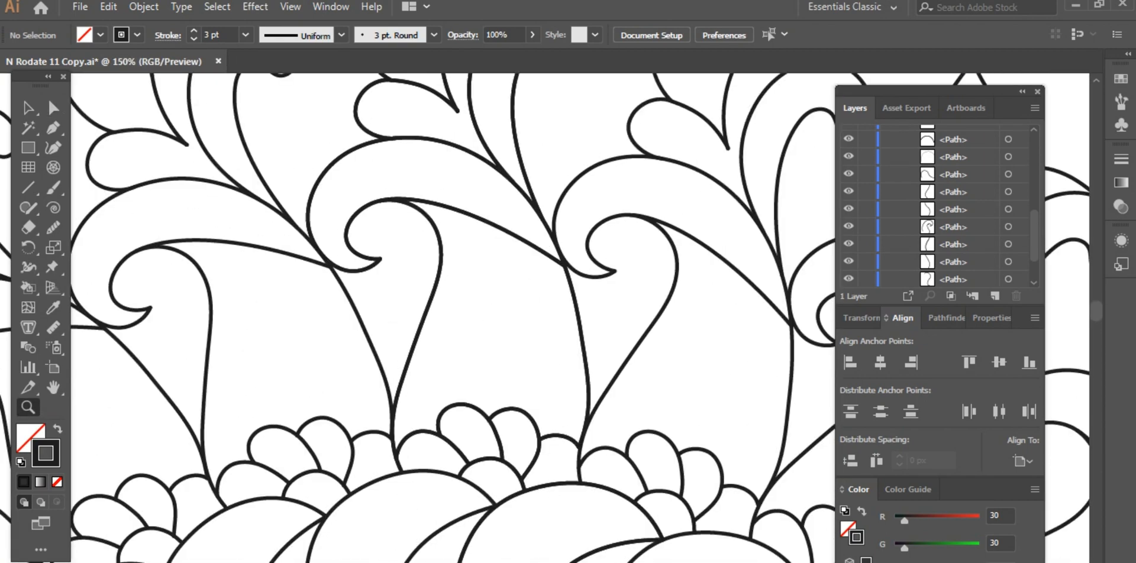
{"action": "left_click_drag", "start_coordinate": [458, 476], "coordinate": [420, 453]}
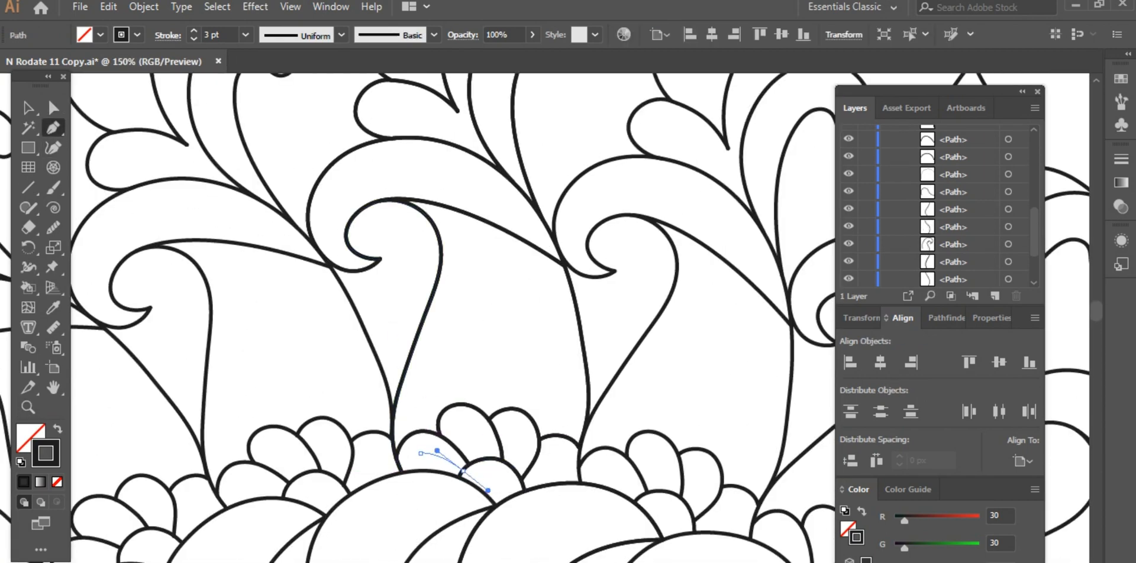
Draw one short curved detail line inside each of the other three small petals of the cluster
{"action": "key", "text": "z"}
{"action": "left_click", "coordinate": [506, 411]}
{"action": "left_click", "coordinate": [506, 412]}
{"action": "key", "text": "p"}
{"action": "left_click", "coordinate": [520, 243]}
{"action": "mouse_move", "coordinate": [562, 311]}
{"action": "left_mouse_down"}
{"action": "mouse_move", "coordinate": [564, 346]}
{"action": "mouse_move", "coordinate": [612, 343]}
{"action": "mouse_move", "coordinate": [585, 379]}
{"action": "left_mouse_up"}
{"action": "left_click", "coordinate": [562, 311]}
{"action": "left_click", "coordinate": [630, 248]}
{"action": "left_click", "coordinate": [621, 330]}
{"action": "left_click", "coordinate": [713, 312]}
{"action": "key", "text": "ctrl"}
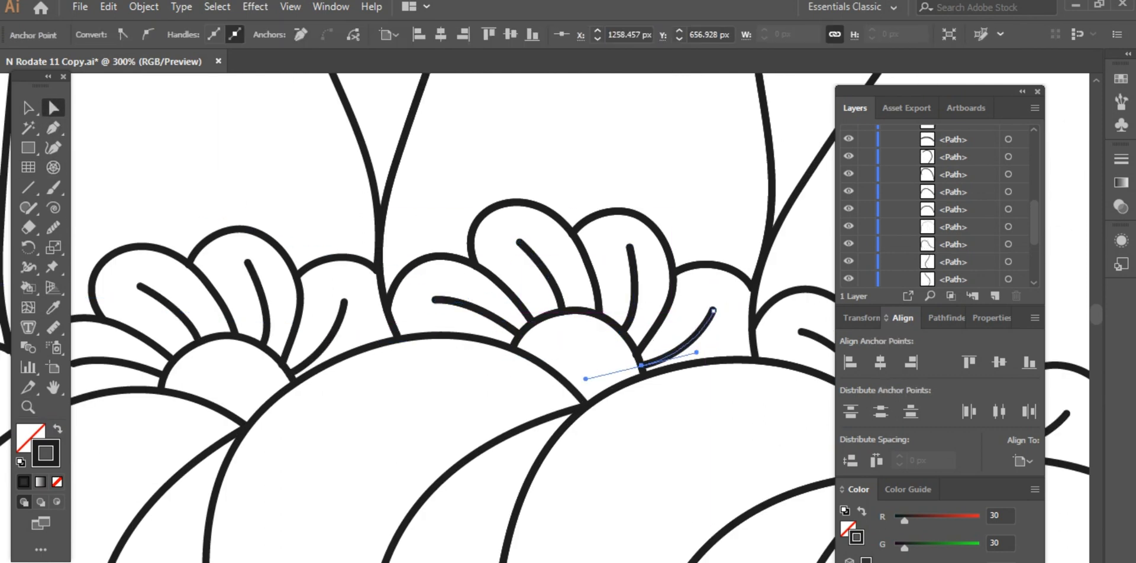
Move the lower end anchor of the third small petal's outline slightly to tidy its joint with the centre arc
{"action": "left_click", "coordinate": [758, 277], "text": "ctrl"}
{"action": "left_click_drag", "start_coordinate": [702, 259], "coordinate": [704, 261]}
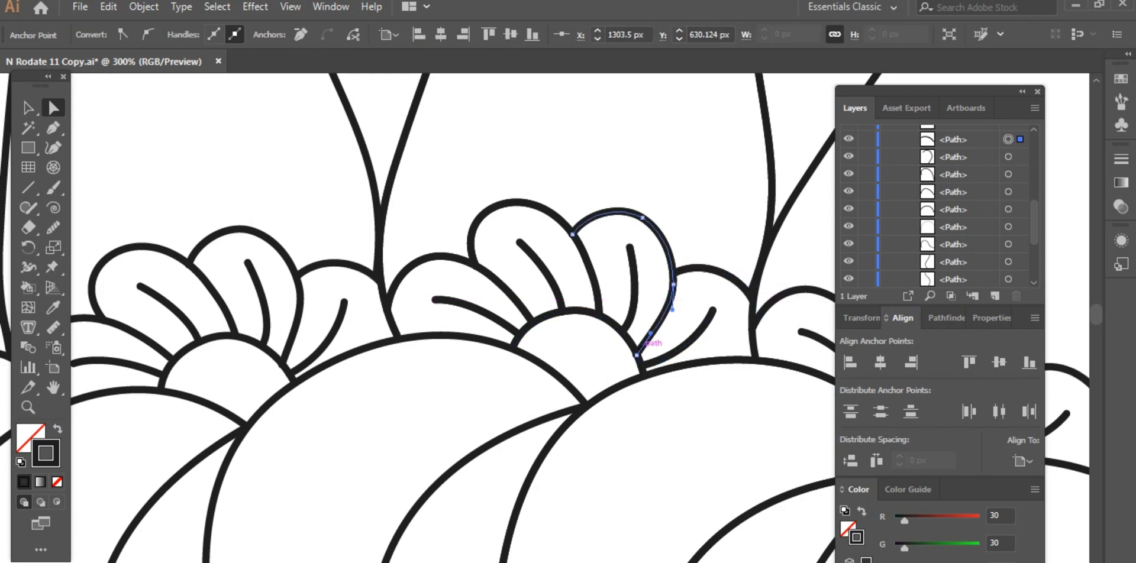
{"action": "left_click_drag", "start_coordinate": [637, 356], "coordinate": [636, 351]}
{"action": "left_click", "coordinate": [613, 348]}
{"action": "key", "text": "ctrl+minus"}
{"action": "key", "text": "ctrl+minus"}
{"action": "key", "text": "ctrl+minus"}
{"action": "key", "text": "ctrl+minus"}
{"action": "key", "text": "ctrl+minus"}
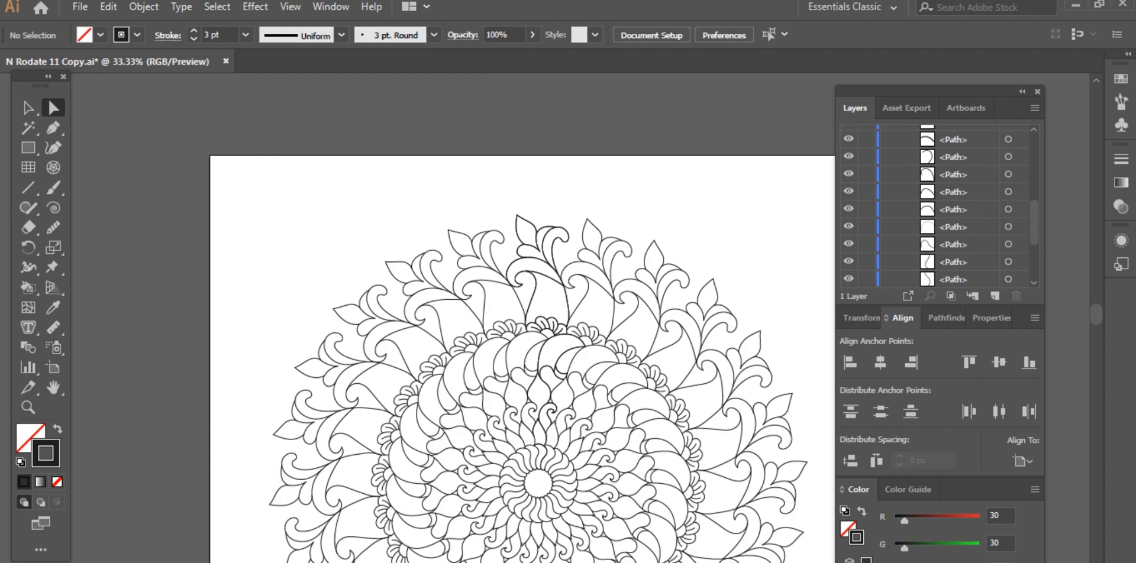
Paint a fan of tall rounded petals above the small petal cluster with the Paintbrush
{"action": "key", "text": "ctrl+plus"}
{"action": "key", "text": "ctrl+plus"}
{"action": "key", "text": "ctrl+plus"}
{"action": "key", "text": "ctrl+plus"}
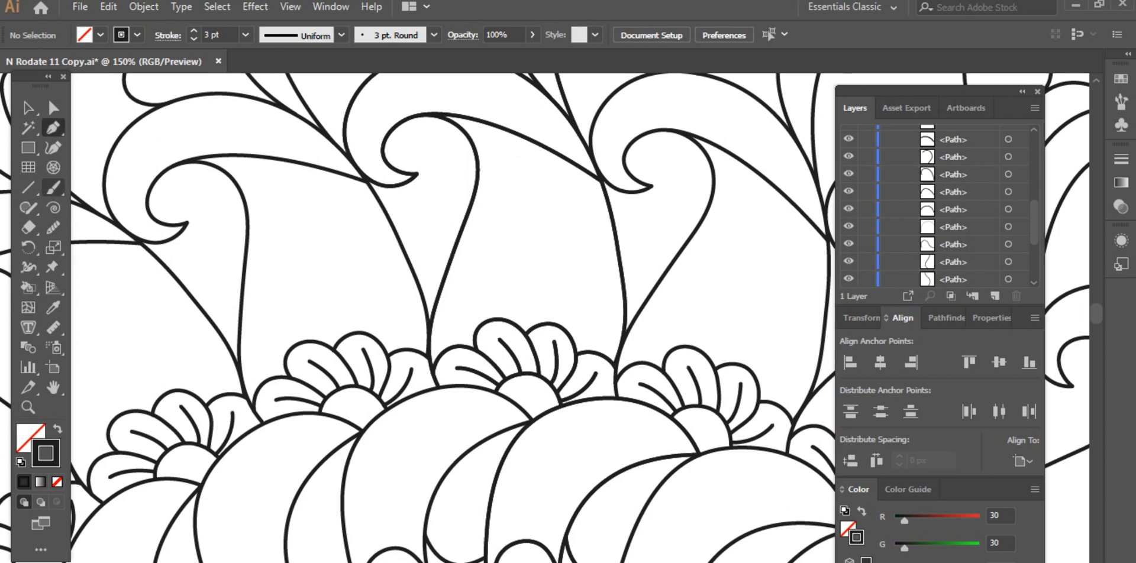
{"action": "left_click", "coordinate": [54, 188]}
{"action": "mouse_move", "coordinate": [548, 258]}
{"action": "left_mouse_down"}
{"action": "mouse_move", "coordinate": [572, 248]}
{"action": "mouse_move", "coordinate": [569, 332]}
{"action": "mouse_move", "coordinate": [594, 325]}
{"action": "left_mouse_up"}
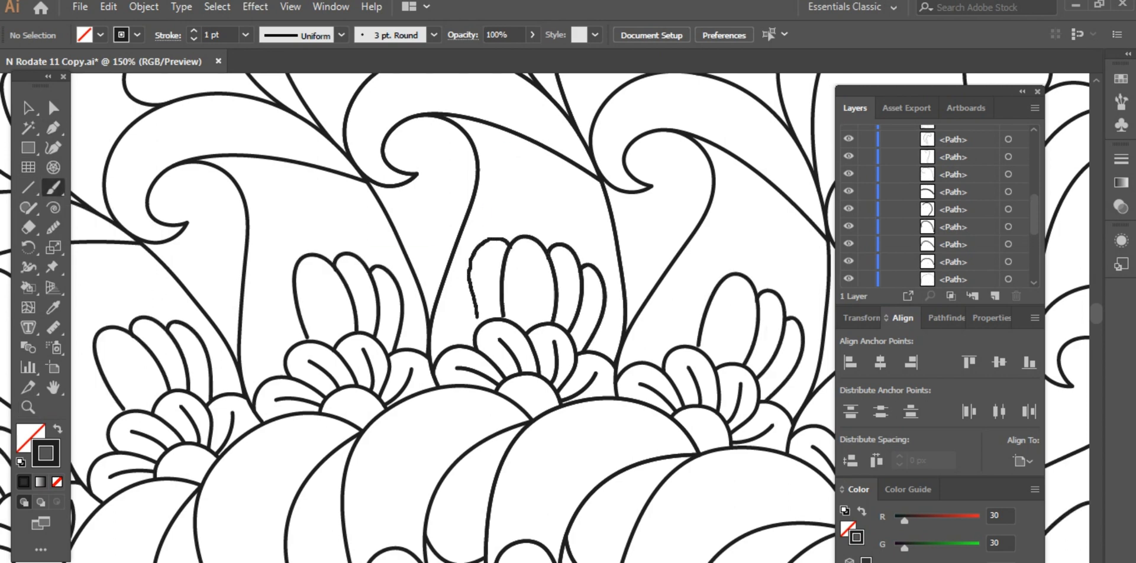
{"action": "left_click_drag", "start_coordinate": [478, 318], "coordinate": [479, 326]}
{"action": "key", "text": "ctrl+z"}
{"action": "mouse_move", "coordinate": [507, 242]}
{"action": "left_mouse_down"}
{"action": "mouse_move", "coordinate": [478, 252]}
{"action": "mouse_move", "coordinate": [489, 316]}
{"action": "mouse_move", "coordinate": [464, 331]}
{"action": "left_mouse_up"}
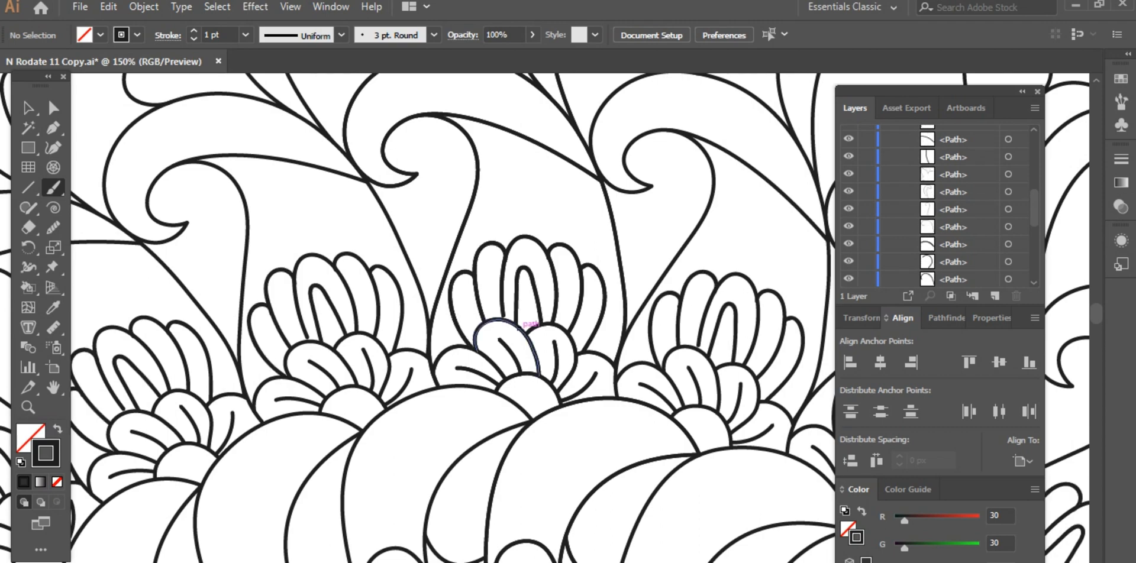
Undo the last brush stroke and paint a narrow loop inside the central tall petal
{"action": "key", "text": "ctrl+z"}
{"action": "mouse_move", "coordinate": [514, 288]}
{"action": "left_mouse_down"}
{"action": "mouse_move", "coordinate": [525, 261]}
{"action": "mouse_move", "coordinate": [540, 281]}
{"action": "mouse_move", "coordinate": [542, 328]}
{"action": "left_mouse_up"}
{"action": "key", "text": "ctrl+minus"}
{"action": "key", "text": "ctrl+minus"}
{"action": "key", "text": "ctrl+minus"}
{"action": "key", "text": "ctrl+minus"}
{"action": "key", "text": "ctrl+minus"}
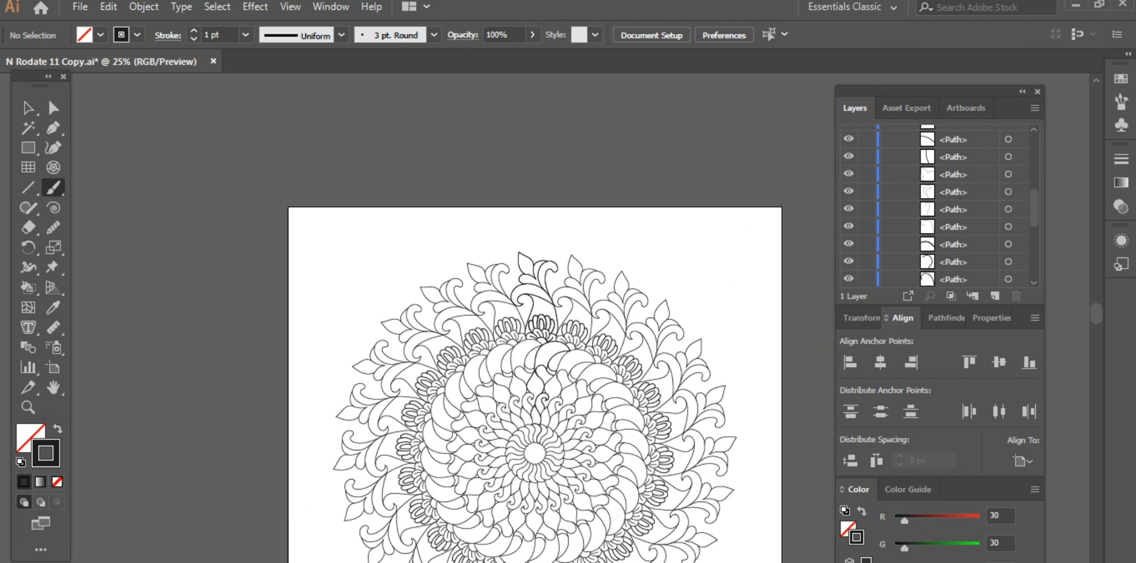
Paint long curved strokes from the scroll's arch and side line down to the tall petals, undoing unsuitable strokes
{"action": "key", "text": "shift+e"}
{"action": "key", "text": "ctrl+plus"}
{"action": "key", "text": "ctrl+plus"}
{"action": "key", "text": "ctrl+plus"}
{"action": "key", "text": "ctrl+plus"}
{"action": "key", "text": "ctrl+plus"}
{"action": "key", "text": "ctrl+plus"}
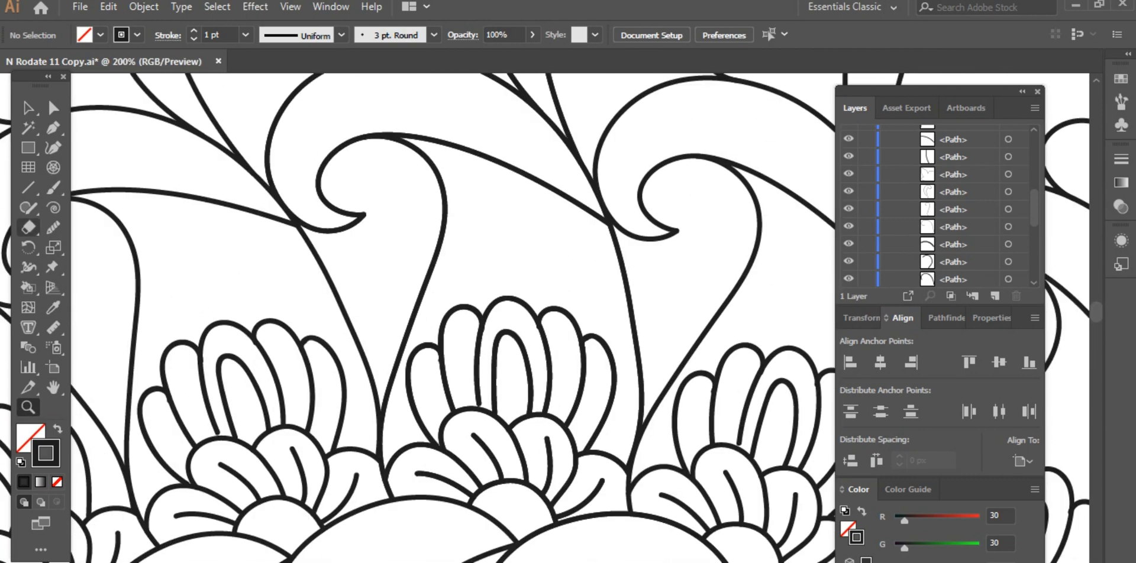
{"action": "left_click_drag", "start_coordinate": [562, 242], "coordinate": [601, 256]}
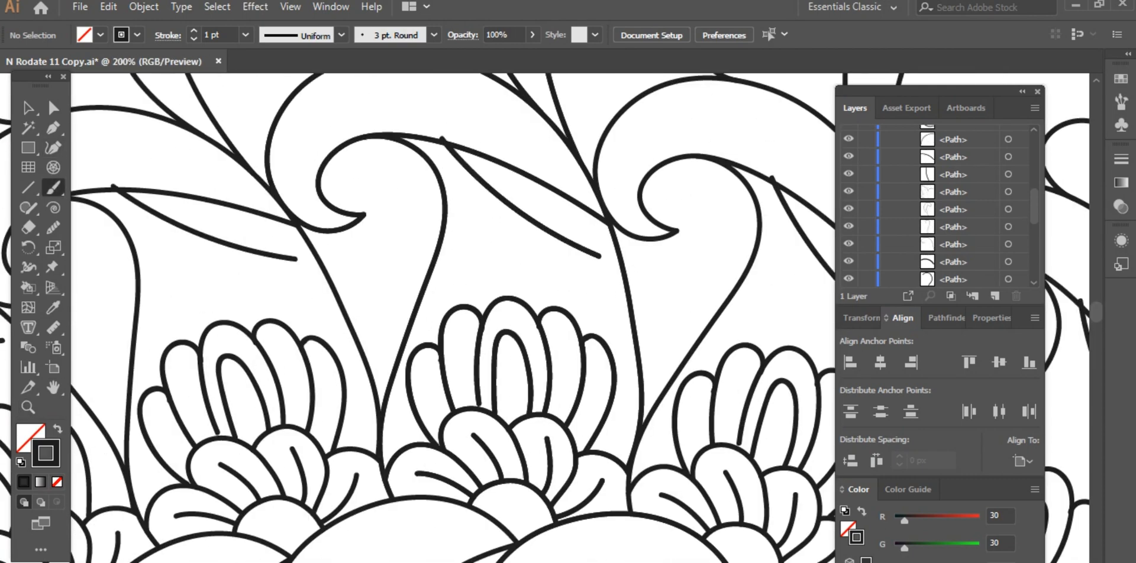
{"action": "key", "text": "ctrl+z"}
{"action": "left_click_drag", "start_coordinate": [445, 141], "coordinate": [512, 215]}
{"action": "left_click_drag", "start_coordinate": [539, 314], "coordinate": [539, 323]}
{"action": "mouse_move", "coordinate": [522, 171]}
{"action": "left_mouse_down"}
{"action": "mouse_move", "coordinate": [583, 297]}
{"action": "mouse_move", "coordinate": [585, 343]}
{"action": "left_mouse_up"}
{"action": "key", "text": "ctrl+z"}
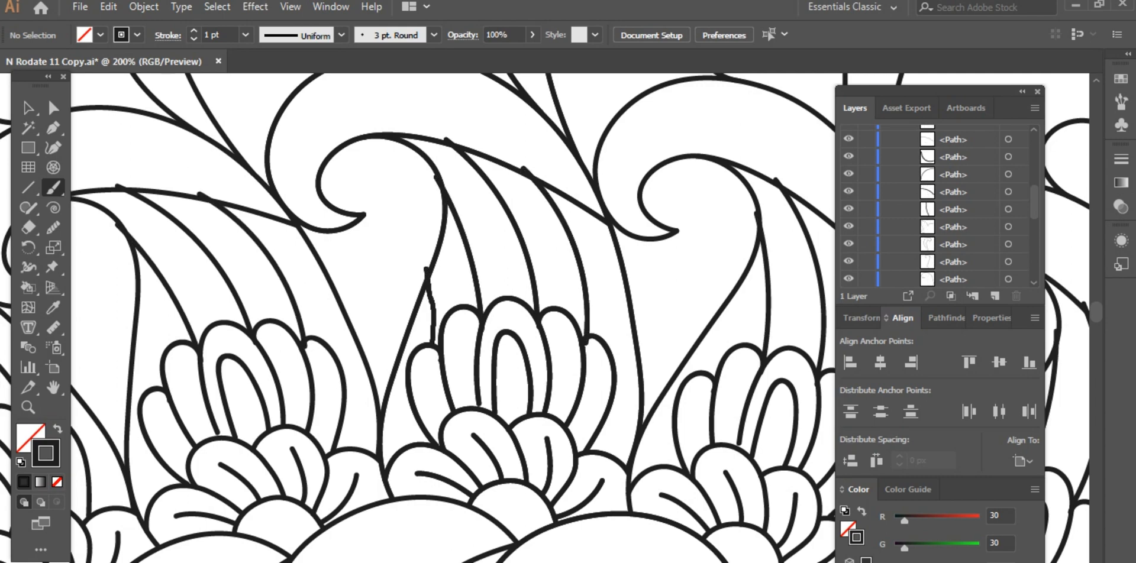
Check the whole mandala and examine the ring of overlapping crescents for empty areas
{"action": "key", "text": "ctrl+minus"}
{"action": "key", "text": "ctrl+minus"}
{"action": "key", "text": "ctrl+minus"}
{"action": "key", "text": "ctrl+minus"}
{"action": "key", "text": "ctrl+minus"}
{"action": "key", "text": "ctrl+minus"}
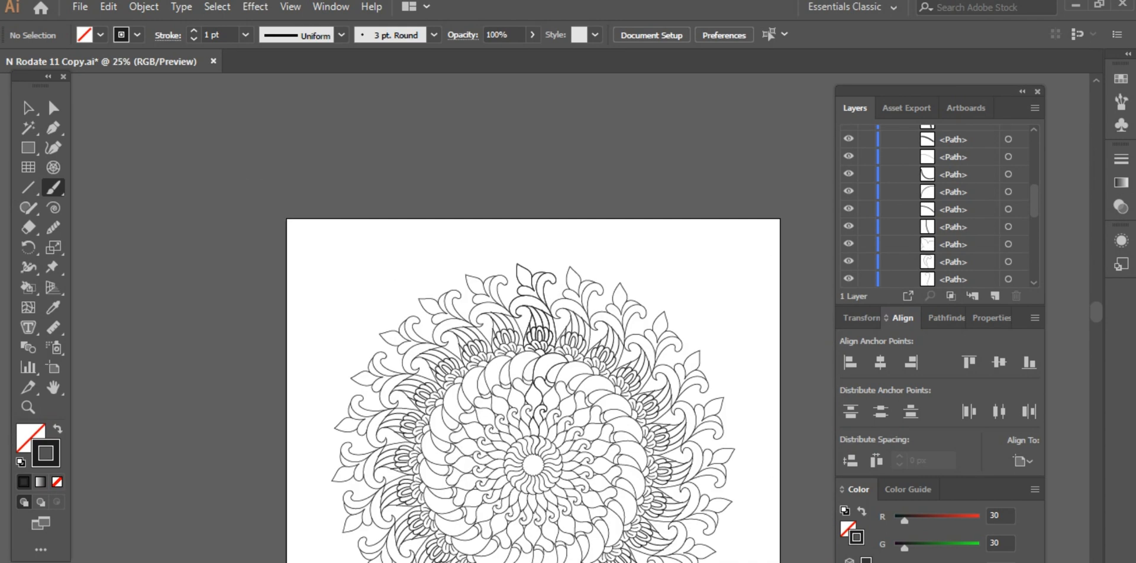
{"action": "left_click", "coordinate": [28, 407]}
{"action": "left_click", "coordinate": [539, 394]}
{"action": "left_click", "coordinate": [547, 328]}
{"action": "left_click", "coordinate": [548, 328]}
{"action": "left_click", "coordinate": [544, 328]}
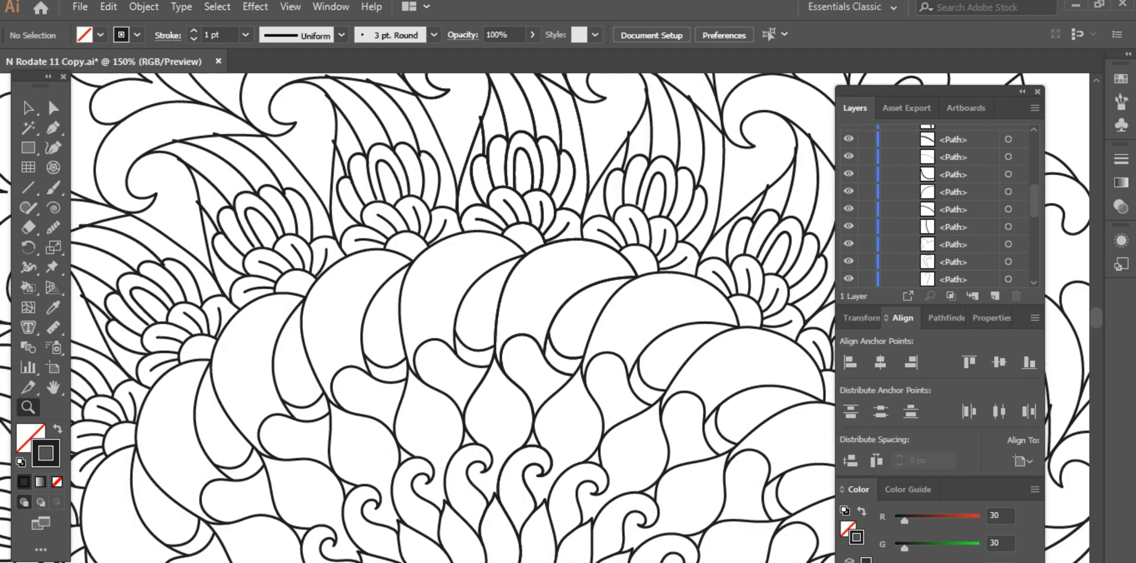
{"action": "left_click", "coordinate": [543, 328]}
Draw three curved 1 pt stripes across the wide lower half of the narrow inner crescent with the Pen tool
{"action": "key", "text": "p"}
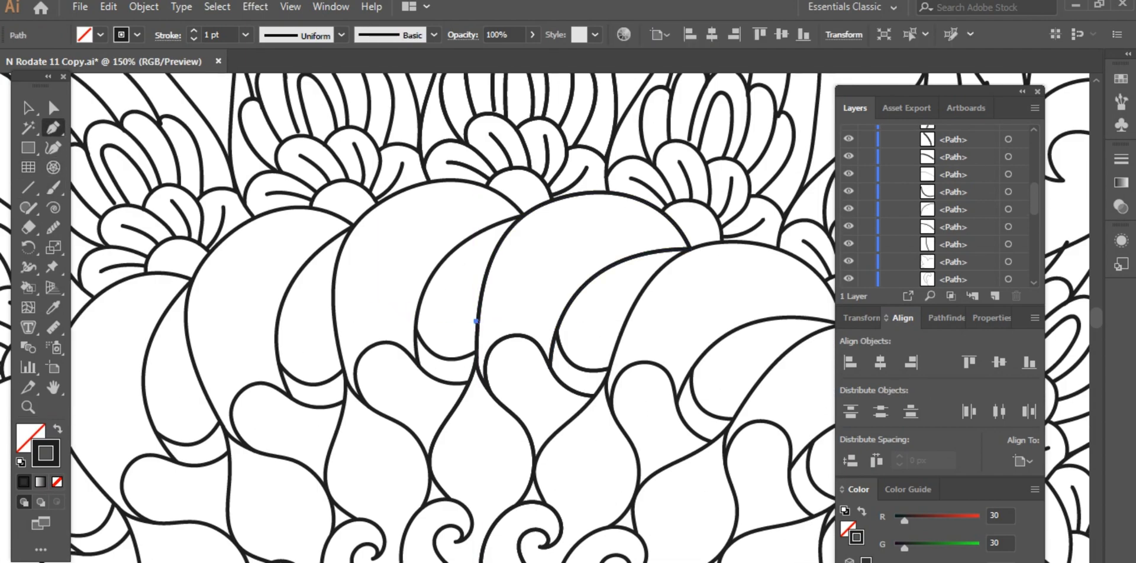
{"action": "left_click", "coordinate": [570, 313]}
{"action": "mouse_move", "coordinate": [621, 349]}
{"action": "left_mouse_down"}
{"action": "mouse_move", "coordinate": [656, 338]}
{"action": "mouse_move", "coordinate": [639, 320]}
{"action": "left_mouse_up"}
{"action": "key", "text": "z"}
{"action": "left_click", "coordinate": [719, 284]}
{"action": "left_click", "coordinate": [536, 295]}
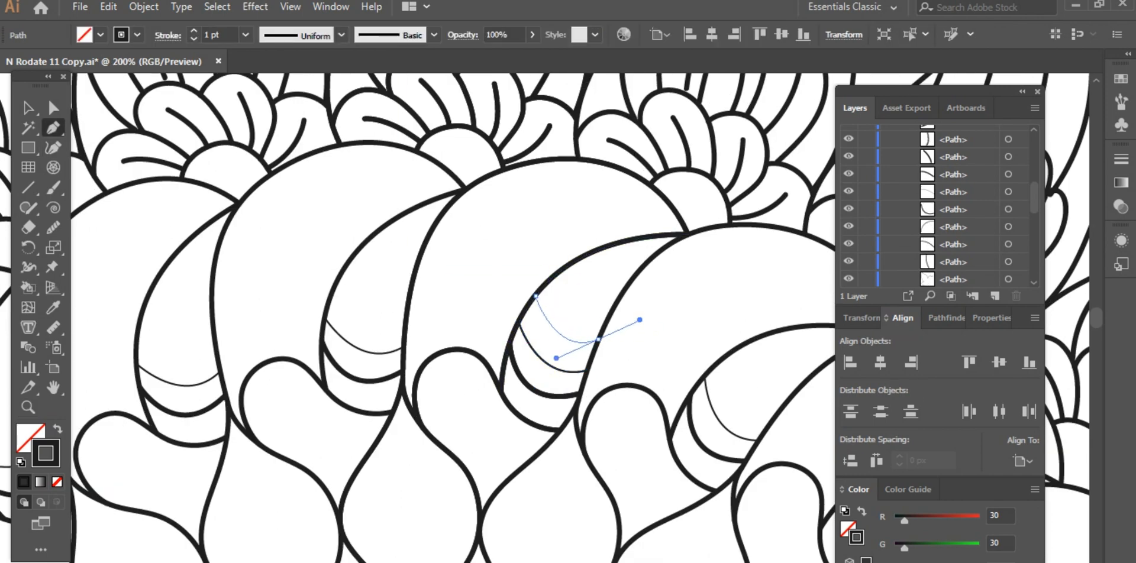
{"action": "left_click", "coordinate": [598, 339]}
{"action": "left_click_drag", "start_coordinate": [558, 271], "coordinate": [612, 313]}
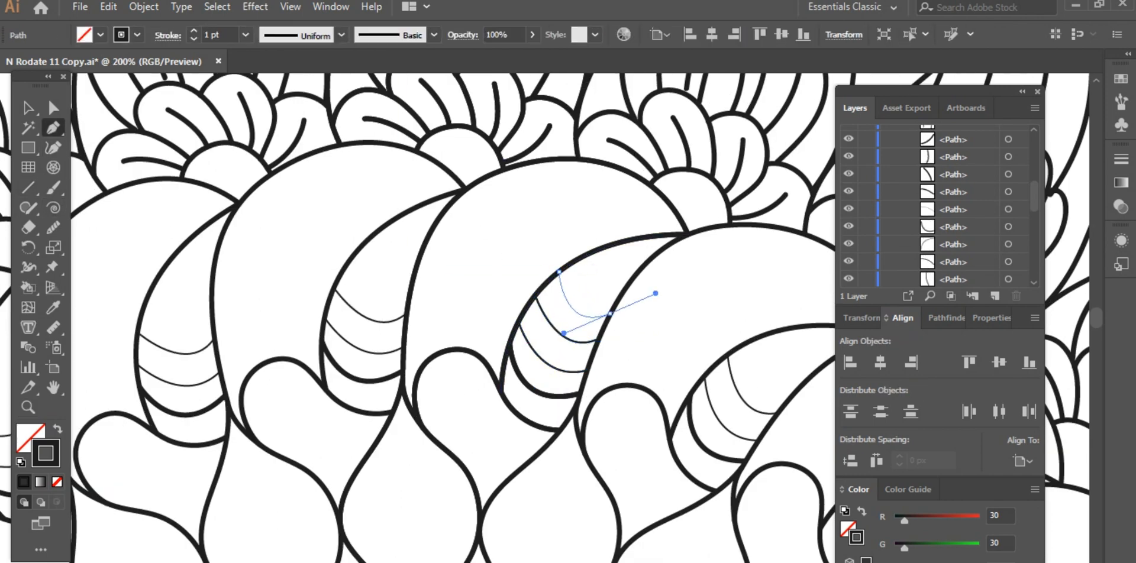
{"action": "left_click", "coordinate": [609, 313]}
Add three more curved 1 pt stripes to the narrow crescent, continuing towards its pointed tip
{"action": "left_click_drag", "start_coordinate": [579, 258], "coordinate": [622, 295]}
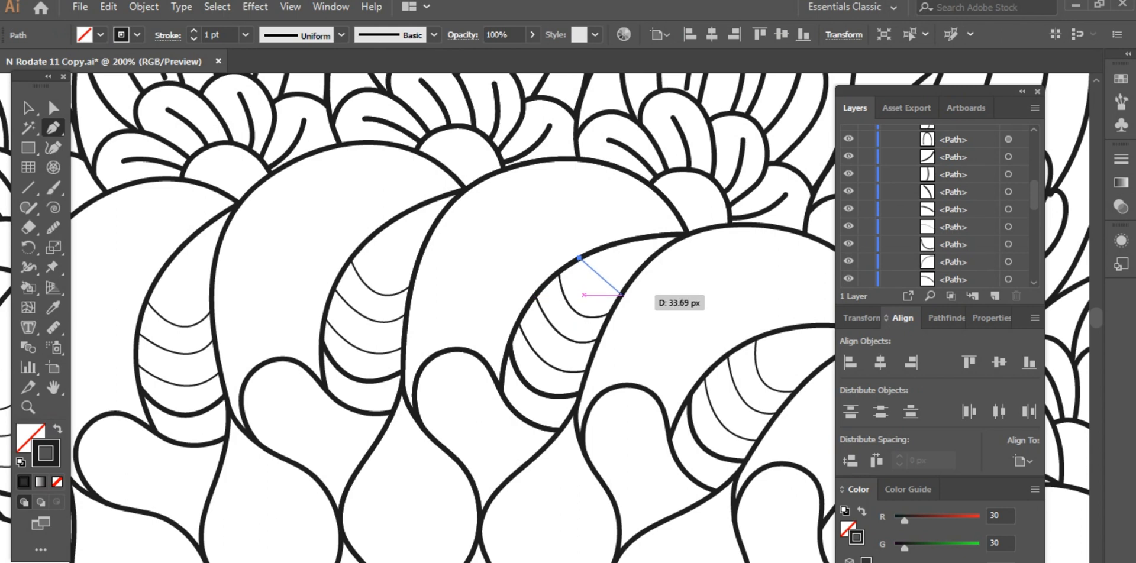
{"action": "left_click", "coordinate": [621, 295]}
{"action": "left_click_drag", "start_coordinate": [600, 249], "coordinate": [680, 251]}
{"action": "left_click", "coordinate": [630, 278]}
{"action": "left_click", "coordinate": [617, 243]}
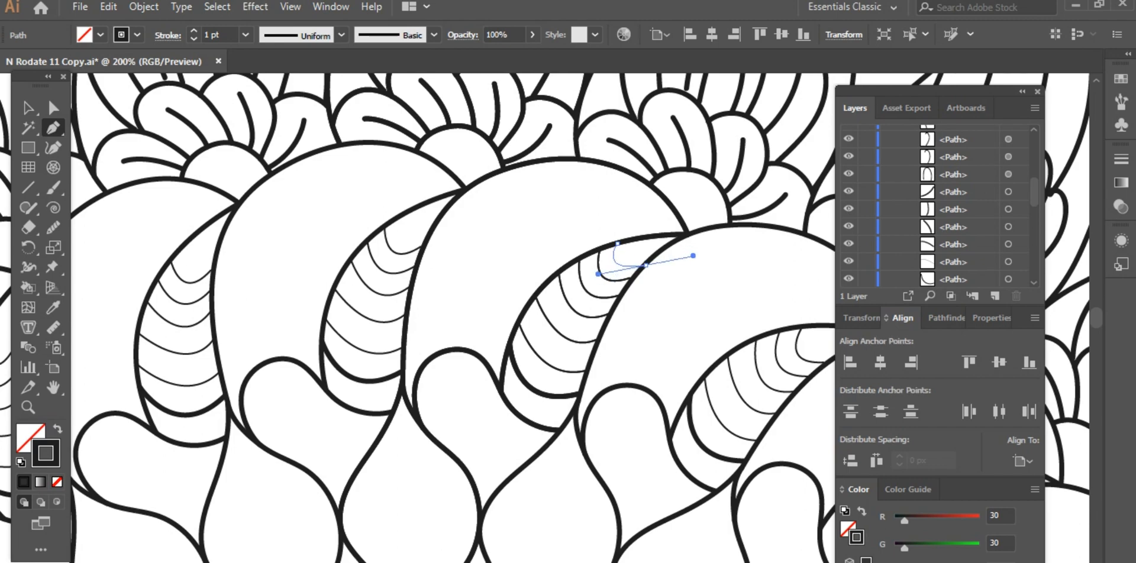
{"action": "key", "text": "v"}
{"action": "key", "text": "ctrl+shift+a"}
{"action": "key", "text": "ctrl+0"}
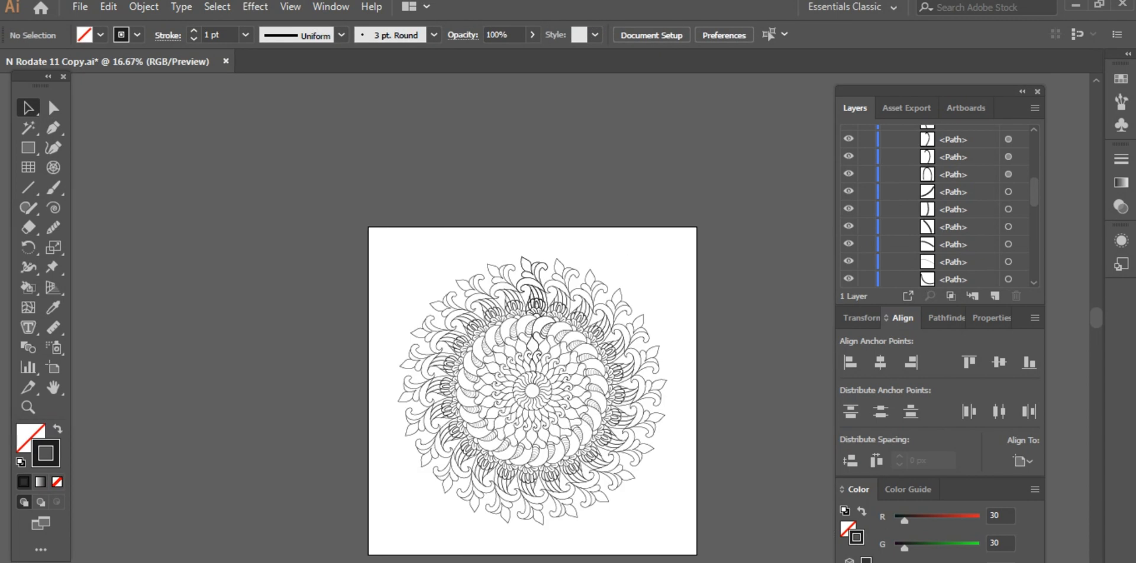
Paint an inner outline inside the pointed teardrop shape below the crescents
{"action": "left_click", "coordinate": [536, 345]}
{"action": "left_click", "coordinate": [537, 344]}
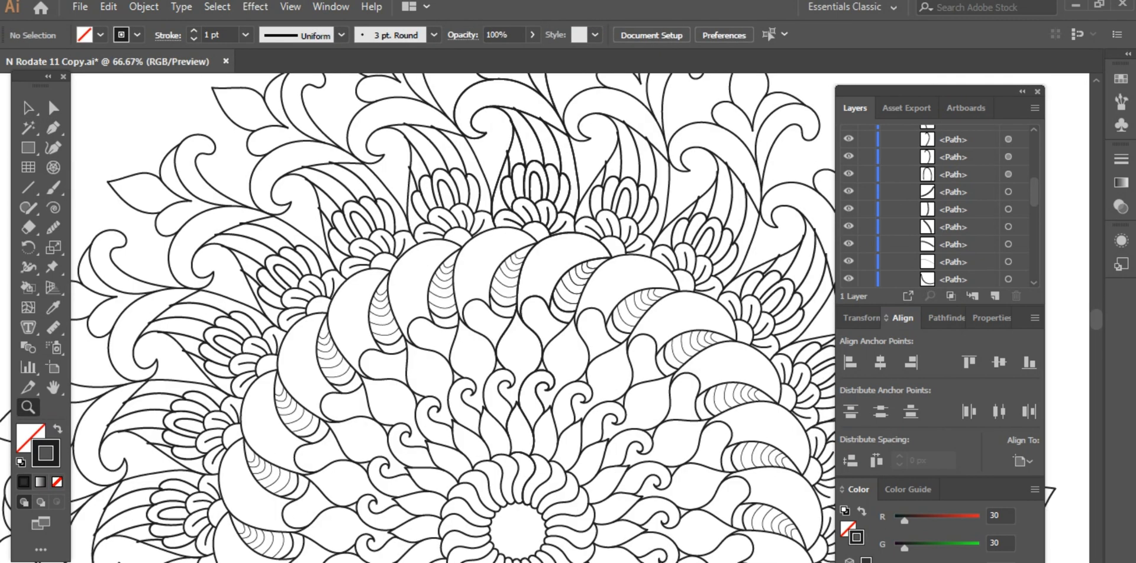
{"action": "left_click", "coordinate": [490, 375]}
{"action": "left_click", "coordinate": [490, 375]}
{"action": "key", "text": "b"}
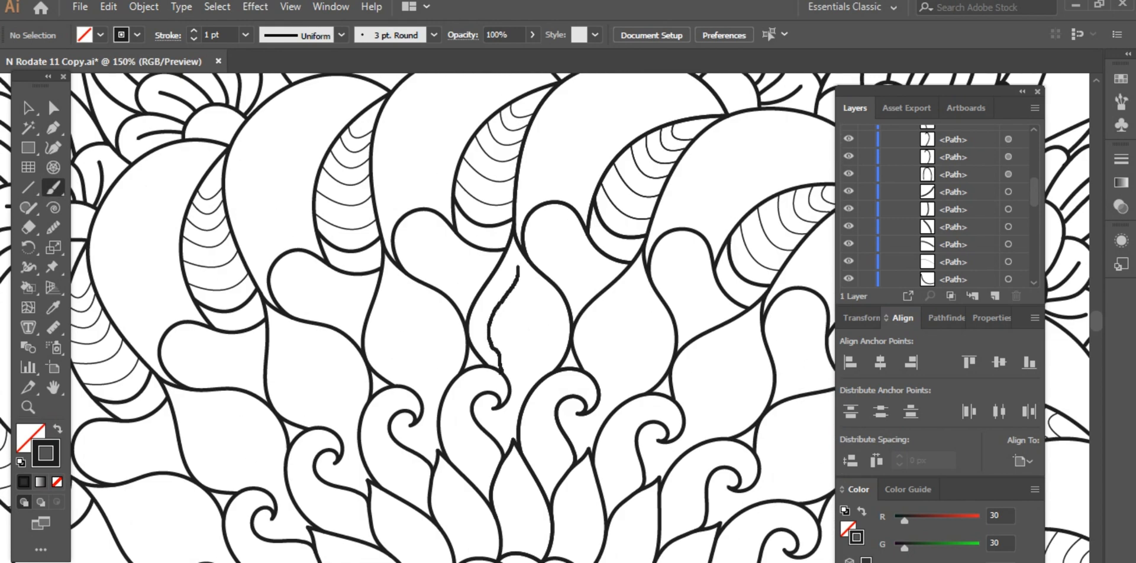
{"action": "scroll", "coordinate": [541, 444], "scroll_direction": "up", "scroll_amount": 5}
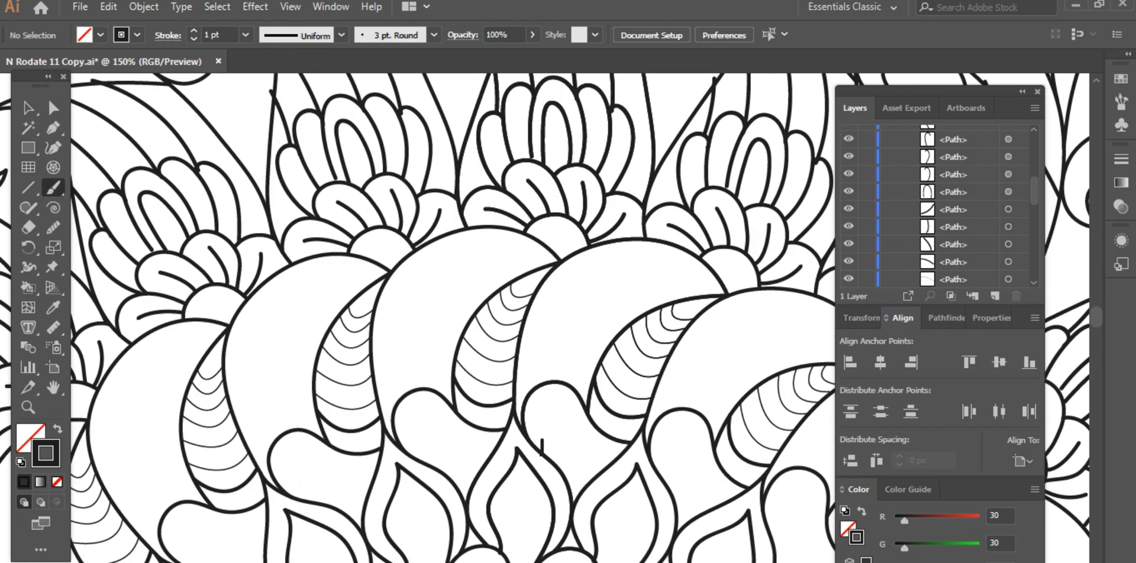
Paint an inner contour line inside the rounded lobe beside the teardrop shape
{"action": "left_click_drag", "start_coordinate": [586, 441], "coordinate": [615, 458]}
{"action": "scroll", "coordinate": [615, 459], "scroll_direction": "up", "scroll_amount": 3}
{"action": "scroll", "coordinate": [616, 459], "scroll_direction": "down", "scroll_amount": 5, "text": "alt"}
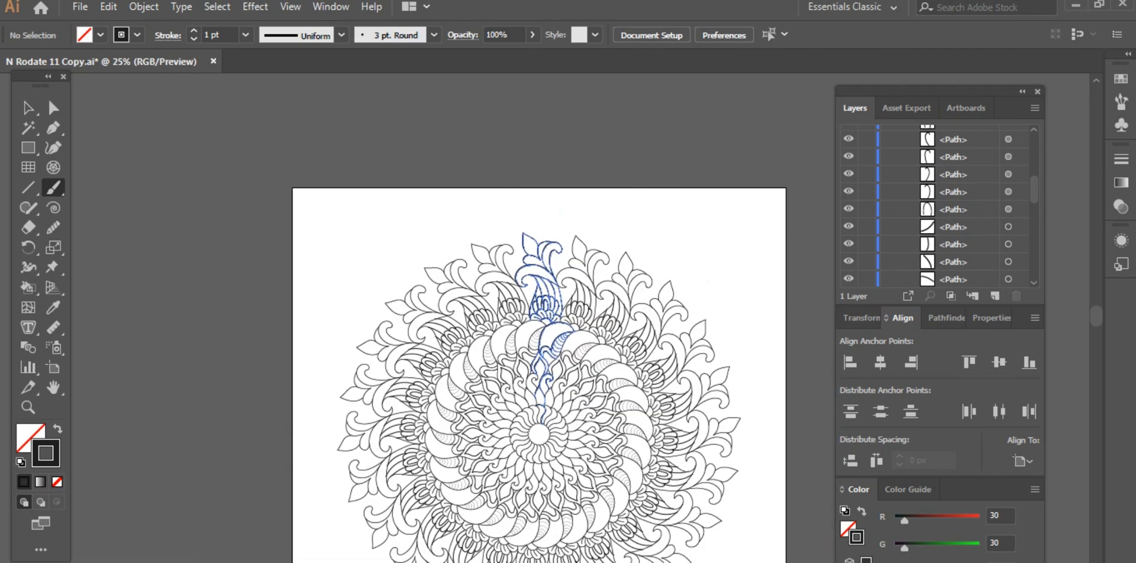
Draw a 1 pt arc from the large crescent's outer edge to the top of the rounded lobe
{"action": "key", "text": "z"}
{"action": "key", "text": "ctrl+plus"}
{"action": "key", "text": "ctrl+plus"}
{"action": "key", "text": "ctrl+plus"}
{"action": "key", "text": "ctrl+plus"}
{"action": "key", "text": "ctrl+plus"}
{"action": "key", "text": "ctrl+plus"}
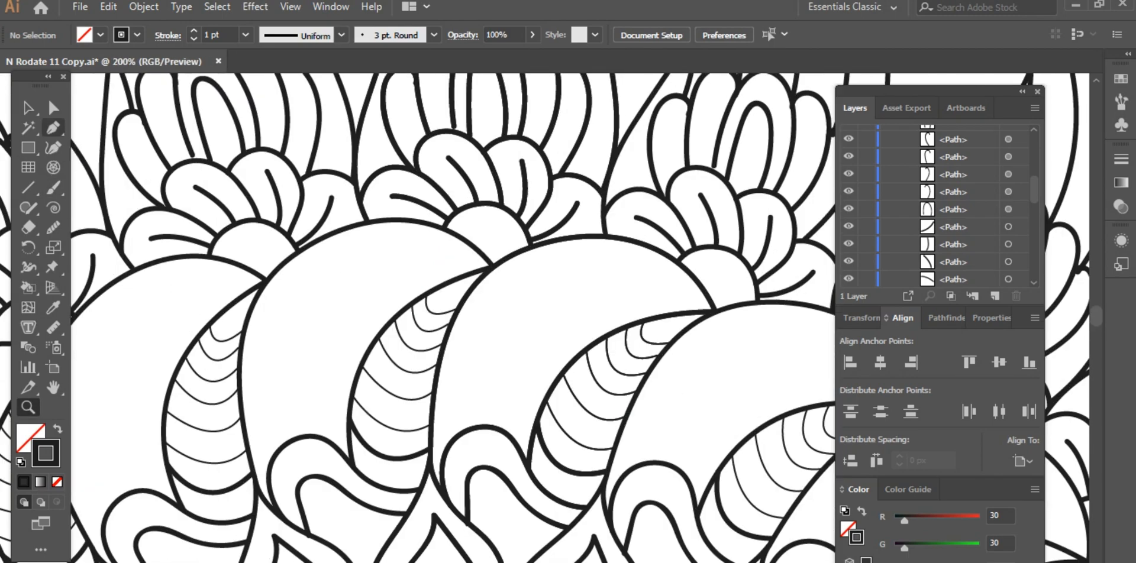
{"action": "left_click", "coordinate": [436, 383]}
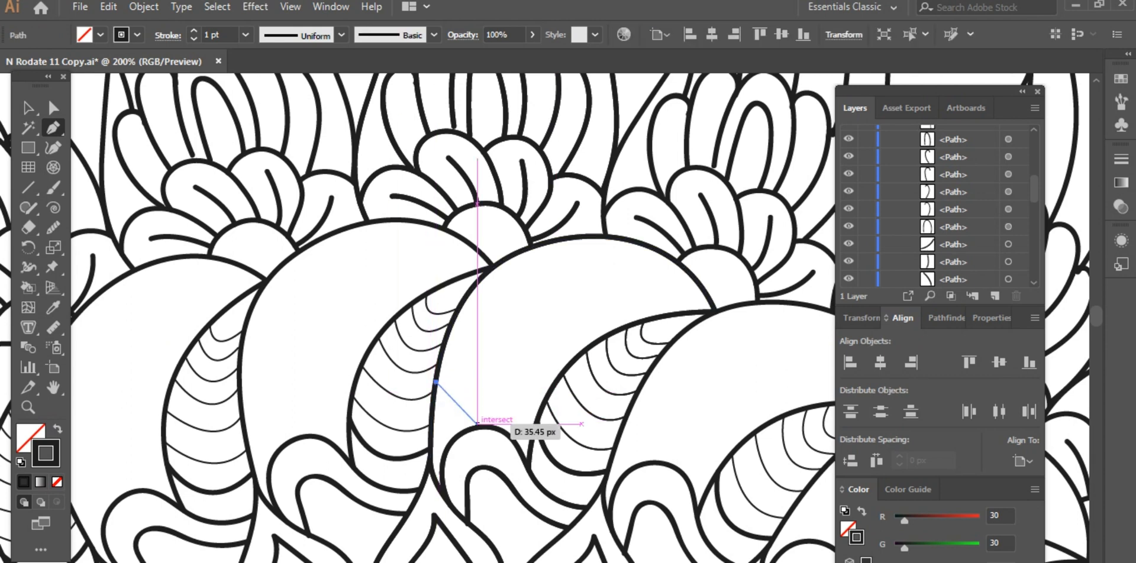
{"action": "left_click_drag", "start_coordinate": [476, 424], "coordinate": [471, 465]}
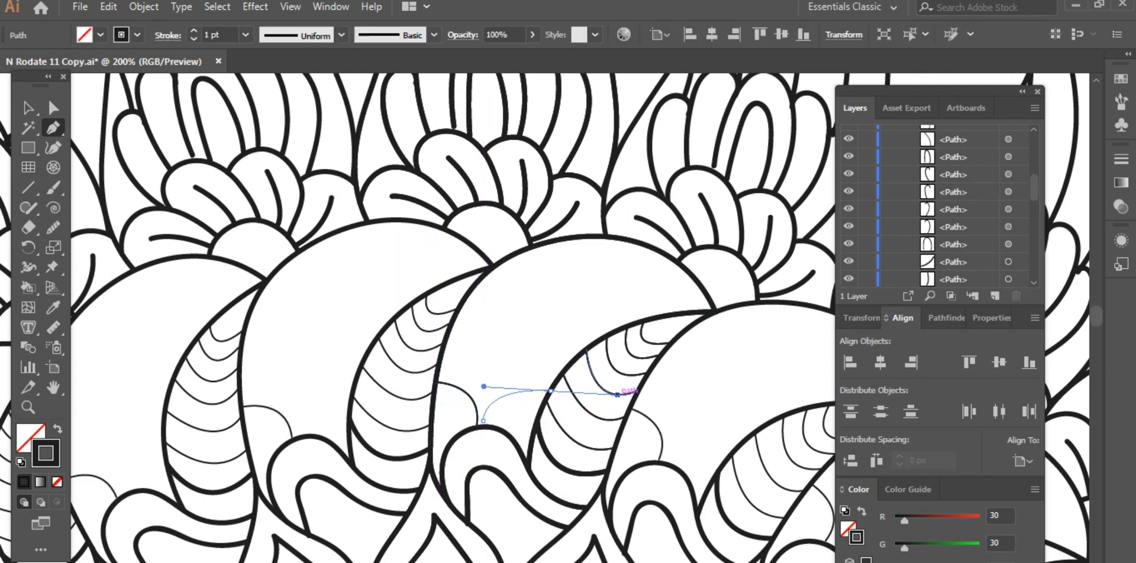
Add overlapping 1 pt scale arcs above the first one, reaching across the large crescent to the striped crescent
{"action": "key", "text": "v"}
{"action": "left_click", "coordinate": [457, 379]}
{"action": "left_click_drag", "start_coordinate": [518, 385], "coordinate": [558, 436]}
{"action": "mouse_move", "coordinate": [518, 386]}
{"action": "left_mouse_down"}
{"action": "mouse_move", "coordinate": [540, 398]}
{"action": "mouse_move", "coordinate": [463, 373]}
{"action": "mouse_move", "coordinate": [482, 407]}
{"action": "left_mouse_up"}
{"action": "left_click", "coordinate": [467, 349], "text": "ctrl"}
{"action": "left_click", "coordinate": [451, 326]}
{"action": "left_click", "coordinate": [494, 369], "text": "ctrl"}
{"action": "left_click_drag", "start_coordinate": [519, 330], "coordinate": [590, 379]}
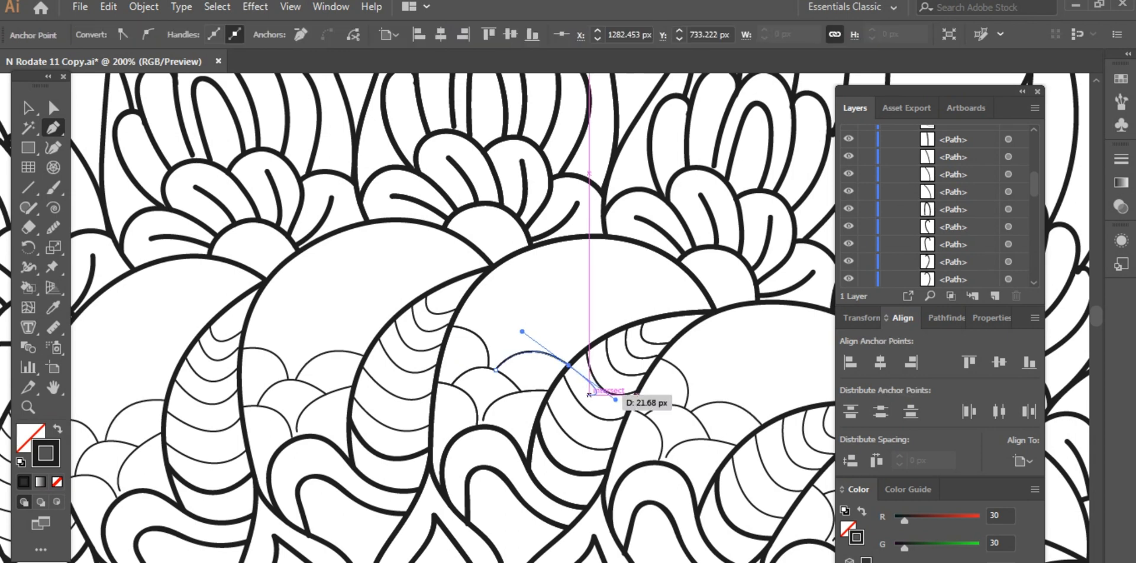
Draw a higher row of scale arcs in the large crescent, including one starting at its joint with the neighbouring crescent
{"action": "key", "text": "v"}
{"action": "left_click", "coordinate": [474, 333]}
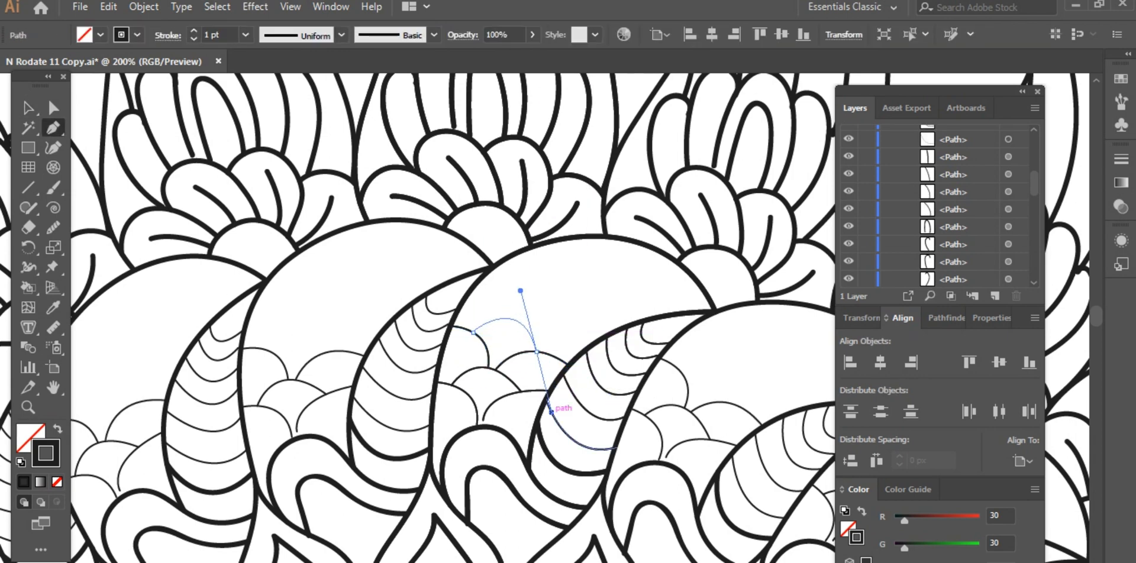
{"action": "left_click_drag", "start_coordinate": [535, 350], "coordinate": [543, 388]}
{"action": "left_click", "coordinate": [489, 271]}
{"action": "left_click_drag", "start_coordinate": [518, 318], "coordinate": [502, 373]}
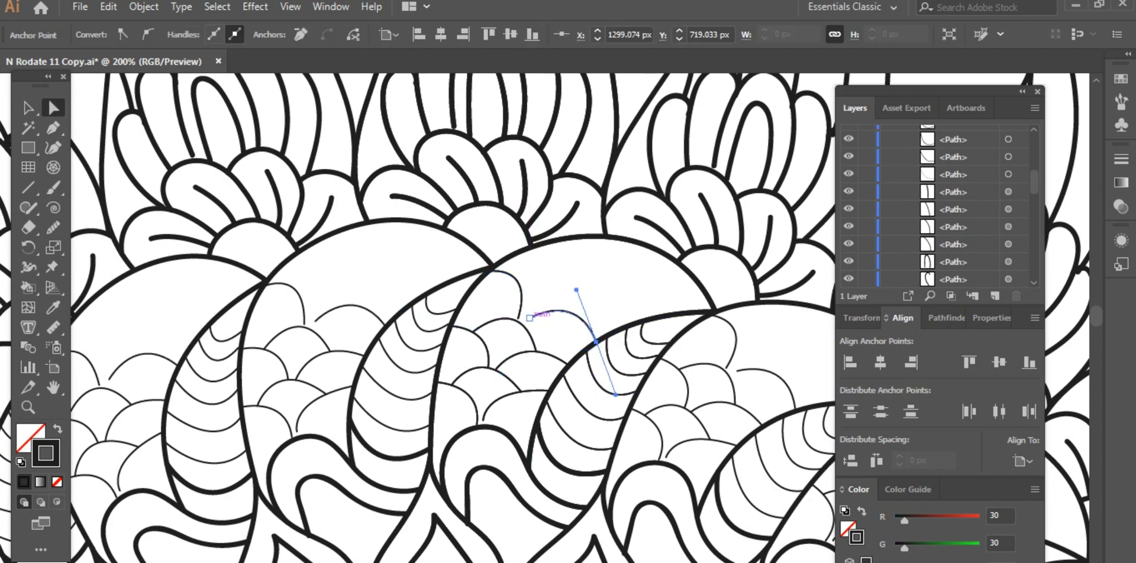
{"action": "left_click_drag", "start_coordinate": [519, 319], "coordinate": [521, 322]}
Draw another scale arc in the large crescent, from the uppermost scale down to the row below
{"action": "scroll", "coordinate": [521, 322], "scroll_direction": "up", "scroll_amount": 2}
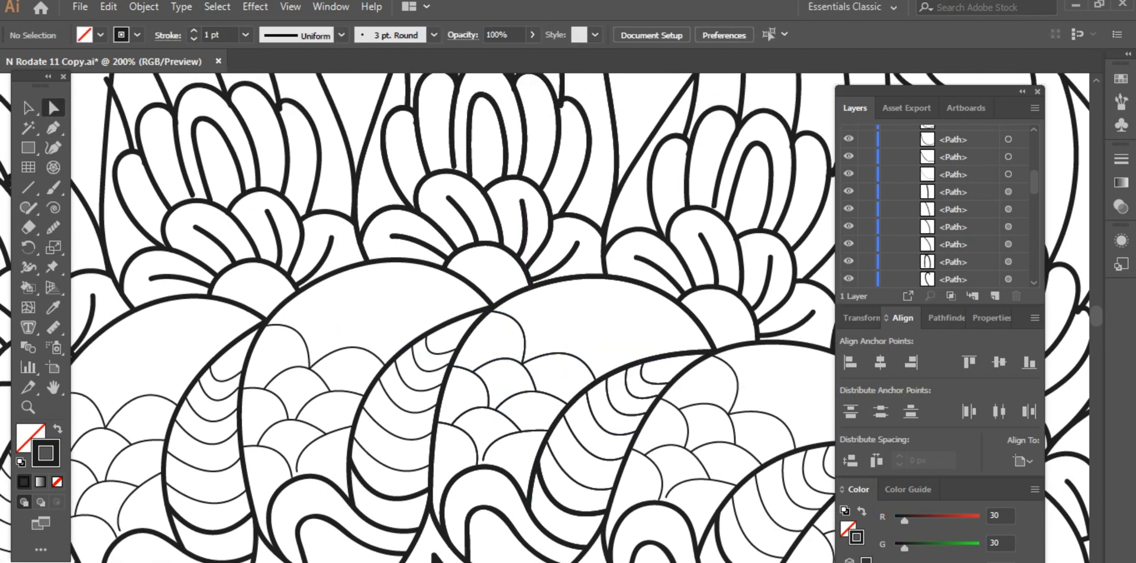
{"action": "left_click", "coordinate": [518, 318]}
{"action": "left_click", "coordinate": [575, 357]}
{"action": "key", "text": "v"}
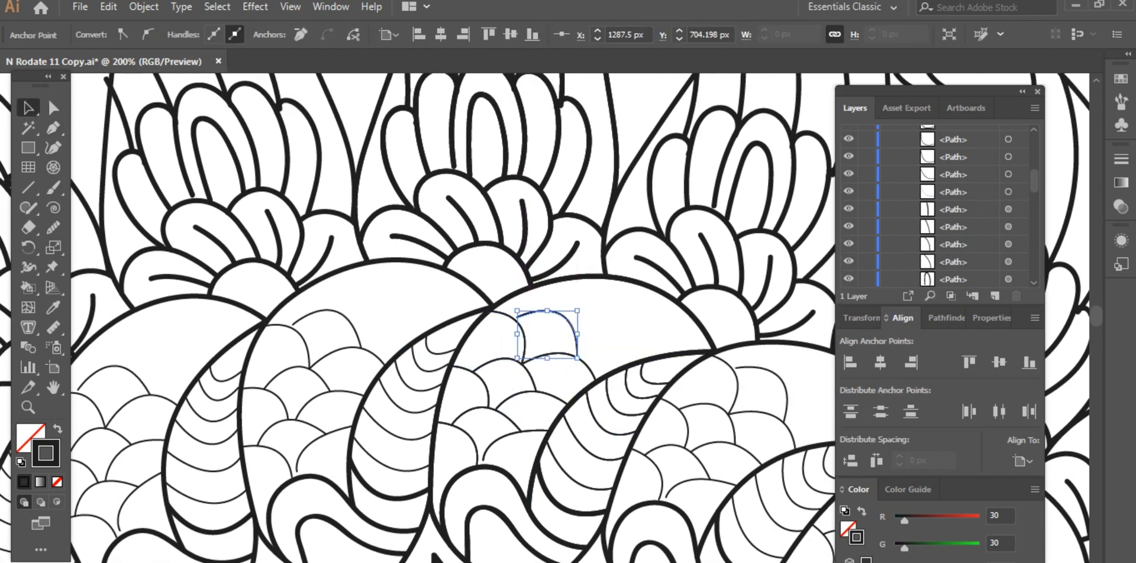
Draw a 1 pt arc from the large crescent's outer edge to the top scale, with another scale arc reaching the striped crescent
{"action": "key", "text": "ctrl+shift+a"}
{"action": "key", "text": "ctrl+minus"}
{"action": "key", "text": "ctrl+minus"}
{"action": "key", "text": "ctrl+minus"}
{"action": "key", "text": "ctrl+minus"}
{"action": "key", "text": "ctrl+minus"}
{"action": "key", "text": "ctrl+plus"}
{"action": "key", "text": "ctrl+plus"}
{"action": "key", "text": "ctrl+plus"}
{"action": "key", "text": "ctrl+plus"}
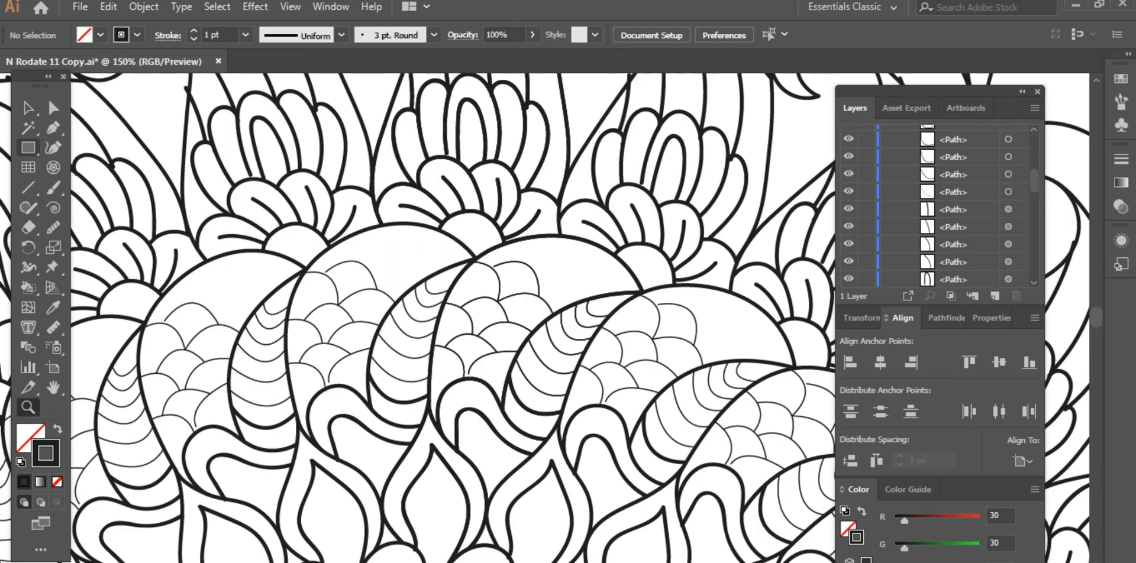
{"action": "key", "text": "p"}
{"action": "left_click", "coordinate": [535, 239]}
{"action": "left_click_drag", "start_coordinate": [535, 275], "coordinate": [514, 302]}
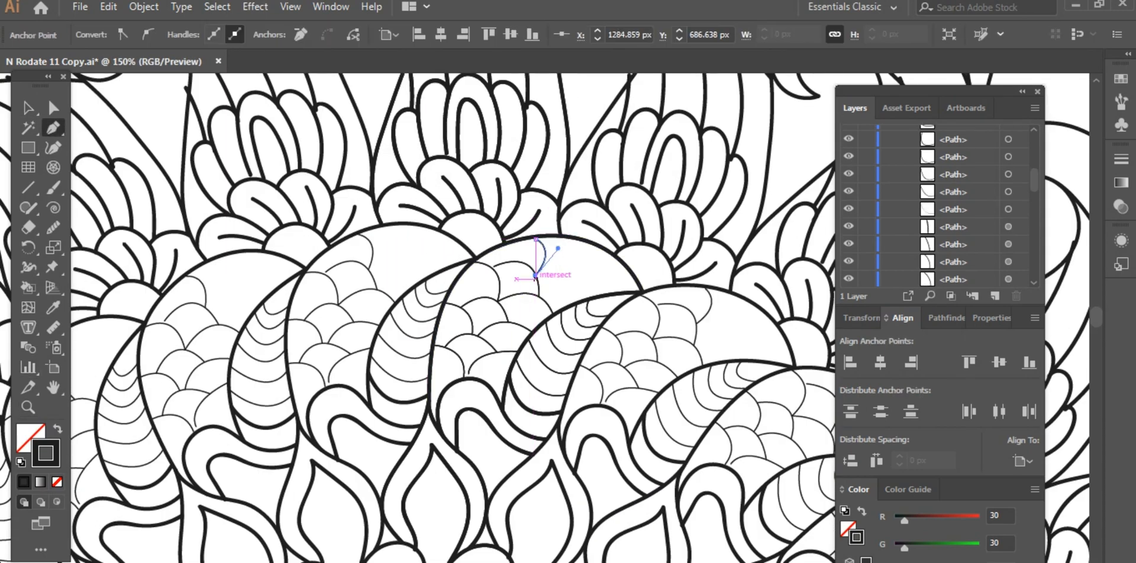
{"action": "key", "text": "ctrl+z"}
{"action": "key", "text": "ctrl+z"}
{"action": "key", "text": "ctrl+z"}
{"action": "key", "text": "ctrl+z"}
{"action": "key", "text": "ctrl+z"}
{"action": "key", "text": "ctrl+shift+a"}
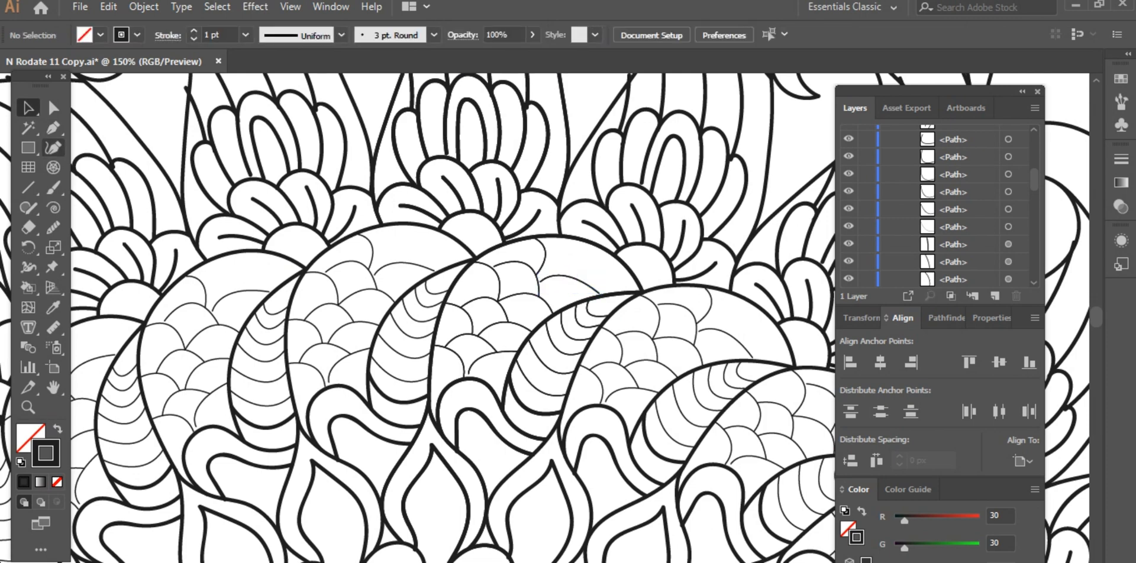
Draw a second 1 pt arc from the large crescent's outer edge down to the adjacent scale arc
{"action": "left_click", "coordinate": [564, 275]}
{"action": "left_click", "coordinate": [588, 244]}
{"action": "key", "text": "v"}
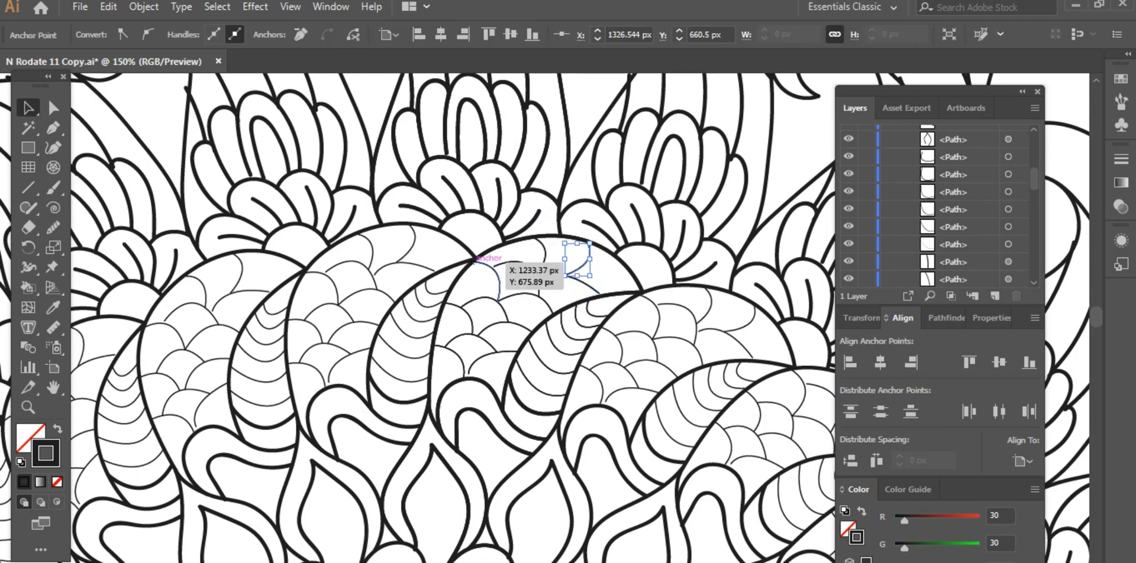
Give all paths of the base motif the Basic brush with a 3 pt stroke
{"action": "key", "text": "ctrl+minus"}
{"action": "key", "text": "ctrl+minus"}
{"action": "key", "text": "ctrl+minus"}
{"action": "key", "text": "ctrl+minus"}
{"action": "left_click", "coordinate": [433, 34]}
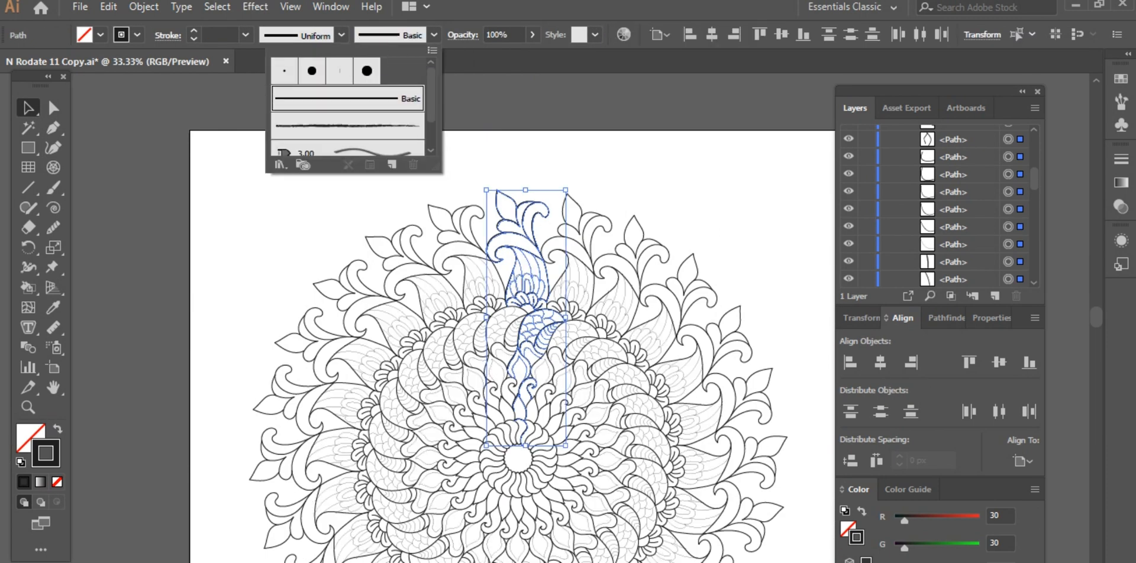
{"action": "left_click", "coordinate": [392, 95]}
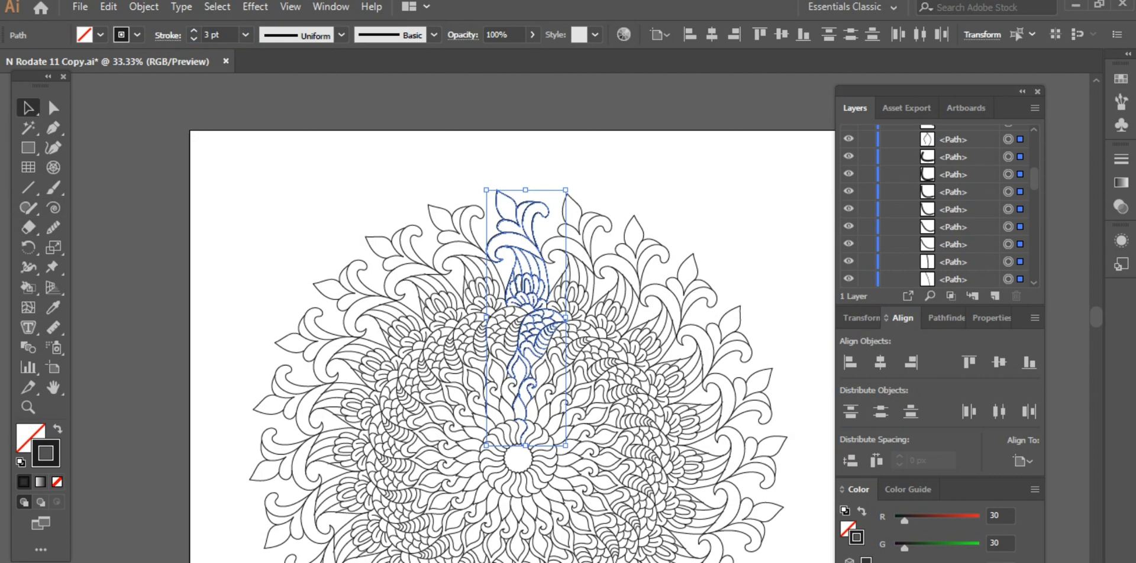
{"action": "key", "text": "ctrl+shift+a"}
{"action": "scroll", "coordinate": [517, 355], "scroll_direction": "down", "scroll_amount": 1}
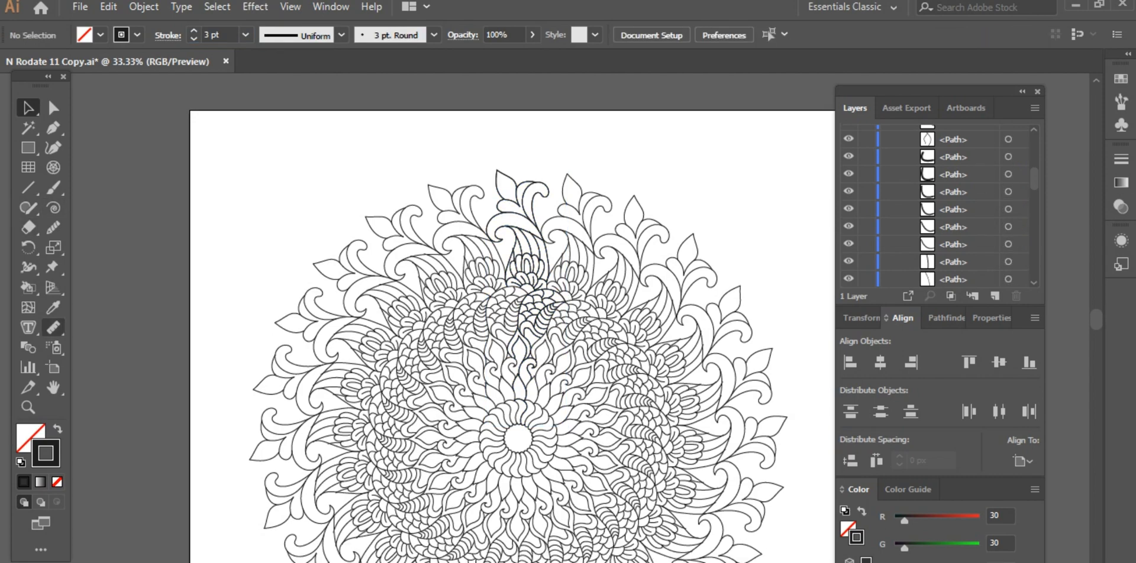
Adjust the end points of the stripe arcs so they meet the striped crescent's edge
{"action": "left_click_drag", "start_coordinate": [374, 409], "coordinate": [367, 414]}
{"action": "key", "text": "a"}
{"action": "left_click", "coordinate": [583, 448]}
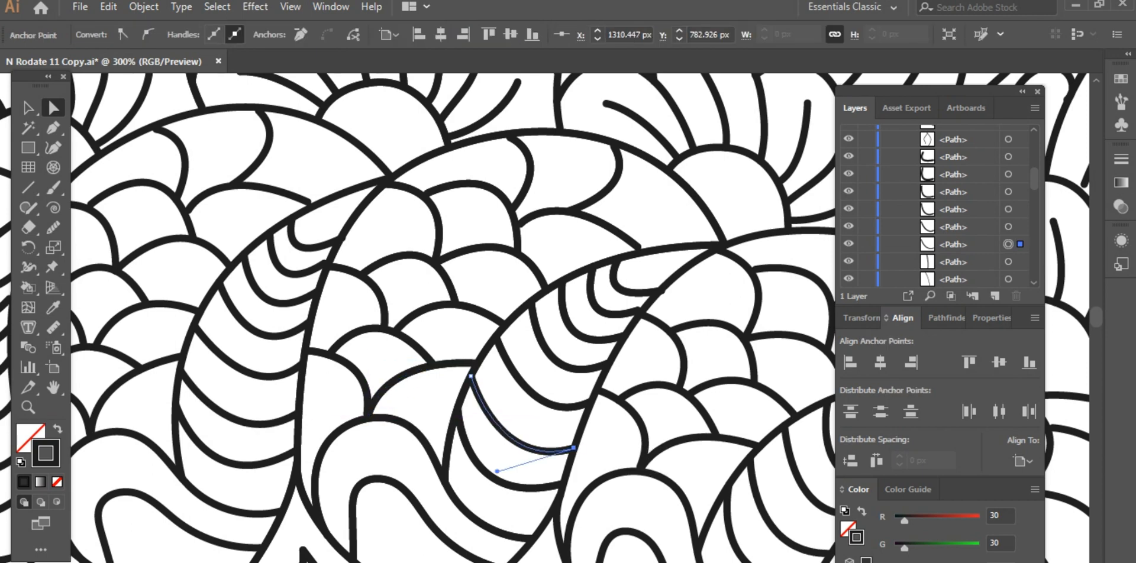
{"action": "scroll", "coordinate": [592, 355], "scroll_direction": "up", "scroll_amount": 1}
{"action": "left_click_drag", "start_coordinate": [637, 332], "coordinate": [639, 350]}
{"action": "left_click", "coordinate": [658, 318]}
{"action": "scroll", "coordinate": [532, 355], "scroll_direction": "down", "scroll_amount": 3}
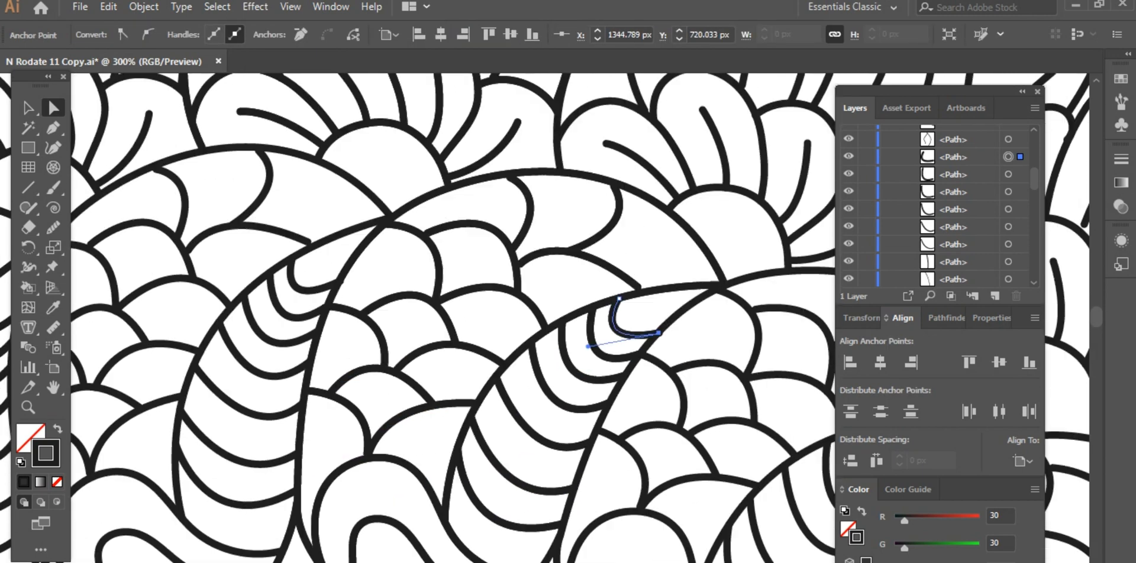
Align the ends of the scale arcs near the large crescent's joint with the neighbouring scales
{"action": "left_click_drag", "start_coordinate": [367, 376], "coordinate": [403, 278]}
{"action": "scroll", "coordinate": [449, 296], "scroll_direction": "up", "scroll_amount": 3}
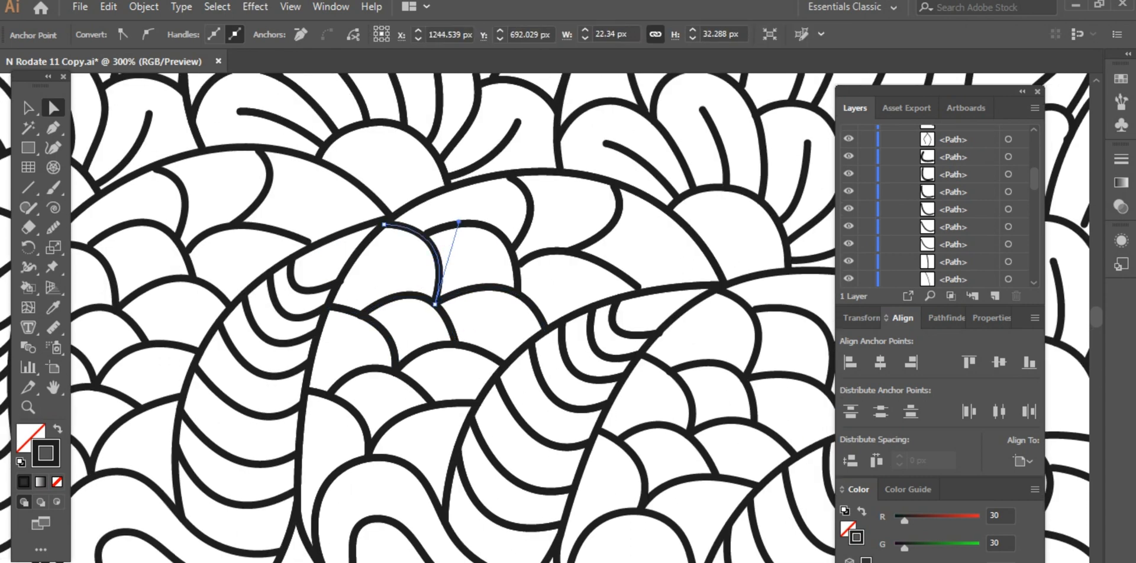
{"action": "left_click_drag", "start_coordinate": [518, 240], "coordinate": [457, 230]}
{"action": "left_click", "coordinate": [514, 263]}
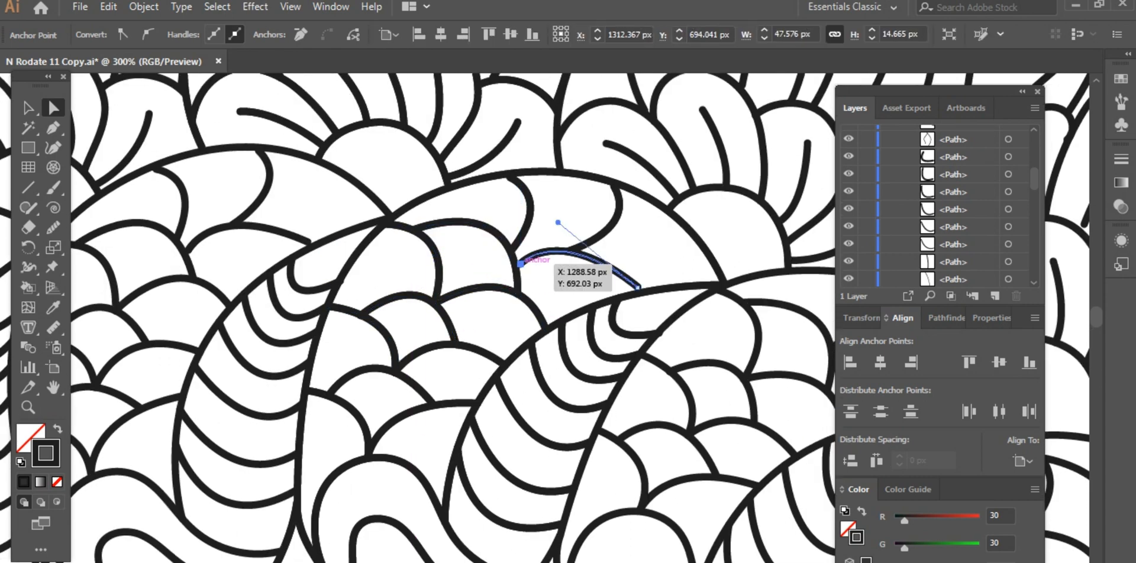
Snap the two upper arcs to the large crescent's outer edge and refit the rightmost scale arc between its neighbours
{"action": "left_click_drag", "start_coordinate": [511, 179], "coordinate": [504, 175]}
{"action": "left_click_drag", "start_coordinate": [615, 187], "coordinate": [609, 181]}
{"action": "left_click_drag", "start_coordinate": [627, 281], "coordinate": [634, 291]}
{"action": "left_click", "coordinate": [559, 222]}
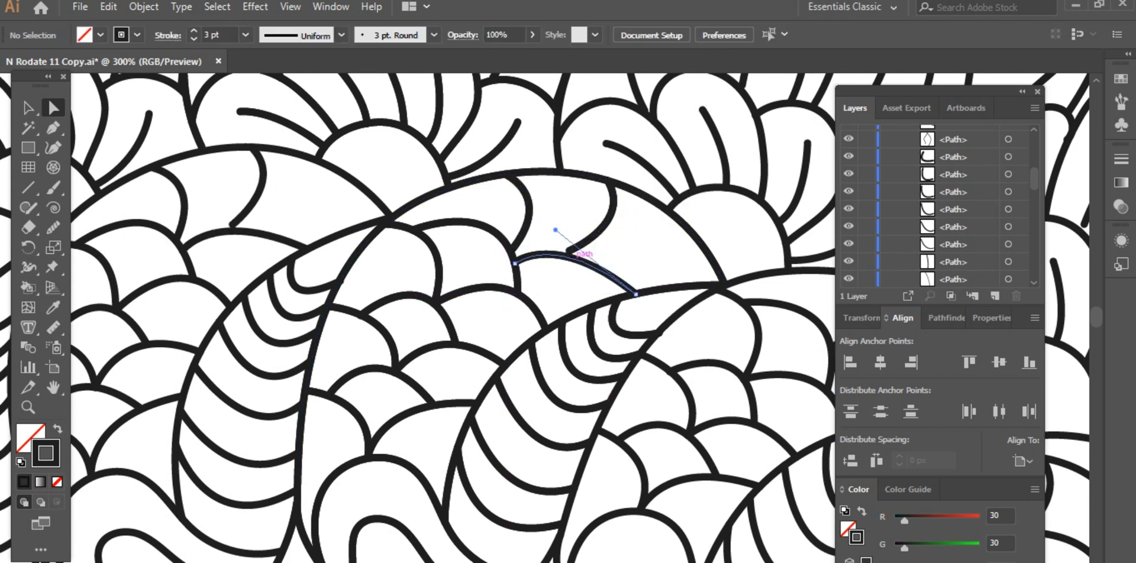
{"action": "left_click", "coordinate": [556, 252]}
{"action": "left_click_drag", "start_coordinate": [557, 222], "coordinate": [558, 217]}
{"action": "left_click", "coordinate": [555, 224]}
{"action": "left_click_drag", "start_coordinate": [512, 251], "coordinate": [514, 262]}
Move the ends of the long curved lines above the petals onto the hooked scroll's edge and the petal joints
{"action": "scroll", "coordinate": [497, 355], "scroll_direction": "up", "scroll_amount": 10}
{"action": "mouse_move", "coordinate": [495, 431]}
{"action": "left_mouse_down"}
{"action": "mouse_move", "coordinate": [500, 424]}
{"action": "mouse_move", "coordinate": [486, 432]}
{"action": "left_mouse_up"}
{"action": "left_click_drag", "start_coordinate": [399, 174], "coordinate": [267, 131]}
{"action": "left_click_drag", "start_coordinate": [270, 187], "coordinate": [262, 167]}
{"action": "left_click_drag", "start_coordinate": [335, 397], "coordinate": [335, 388]}
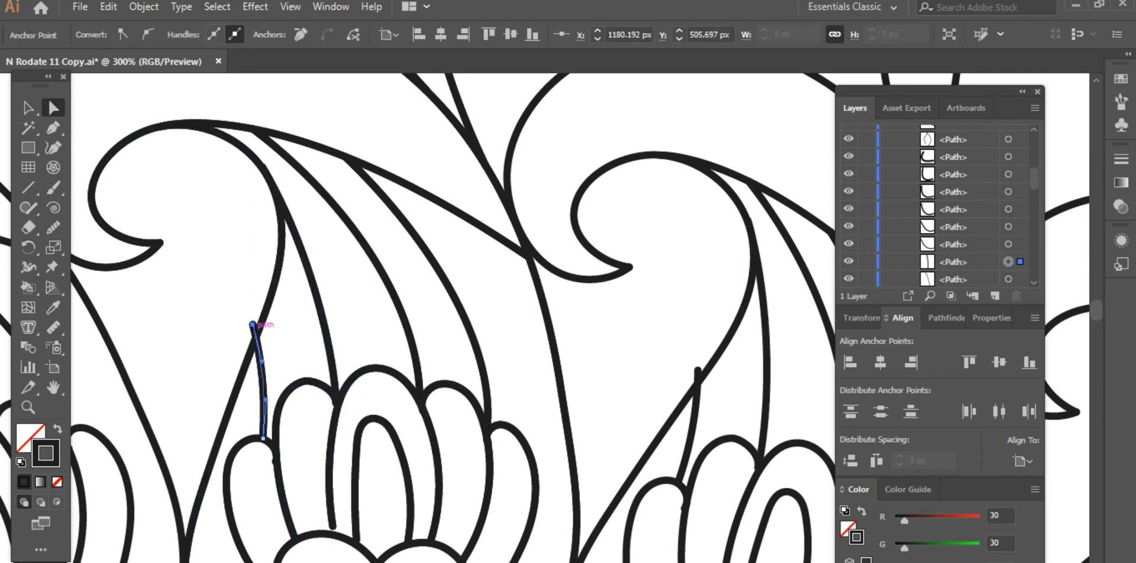
Reposition the short line beside the petals so it runs from the hooked scroll's edge to the outer petal joint
{"action": "left_click_drag", "start_coordinate": [252, 324], "coordinate": [277, 276]}
{"action": "mouse_move", "coordinate": [263, 438]}
{"action": "left_mouse_down"}
{"action": "mouse_move", "coordinate": [286, 399]}
{"action": "mouse_move", "coordinate": [275, 441]}
{"action": "left_mouse_up"}
{"action": "left_click_drag", "start_coordinate": [275, 447], "coordinate": [244, 434]}
{"action": "left_click_drag", "start_coordinate": [336, 405], "coordinate": [337, 410]}
{"action": "left_click", "coordinate": [378, 395]}
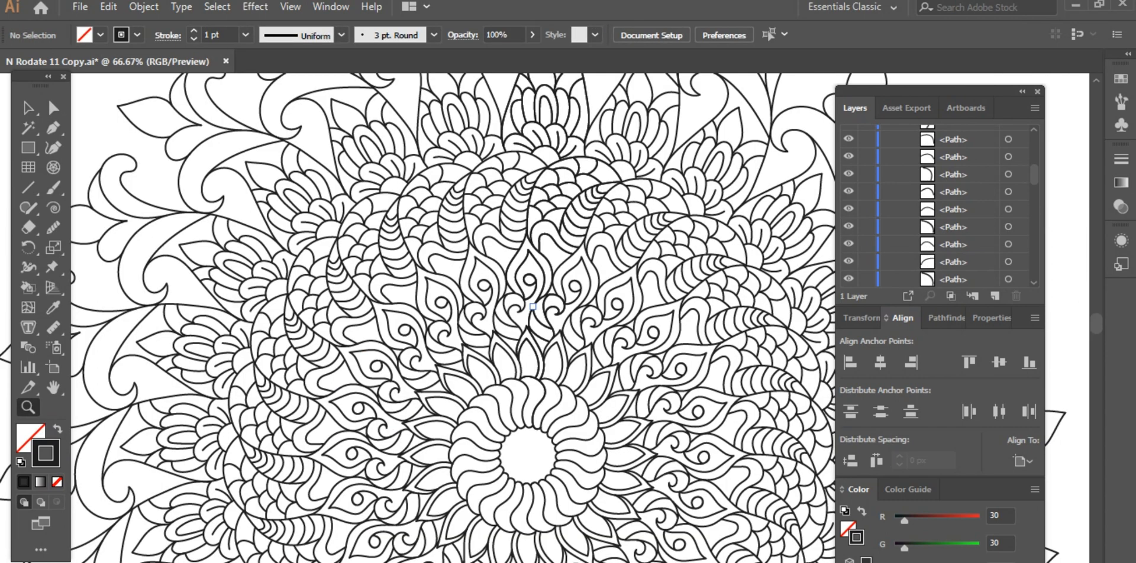
{"action": "left_click", "coordinate": [532, 307]}
{"action": "left_click", "coordinate": [533, 307]}
{"action": "left_click", "coordinate": [533, 307]}
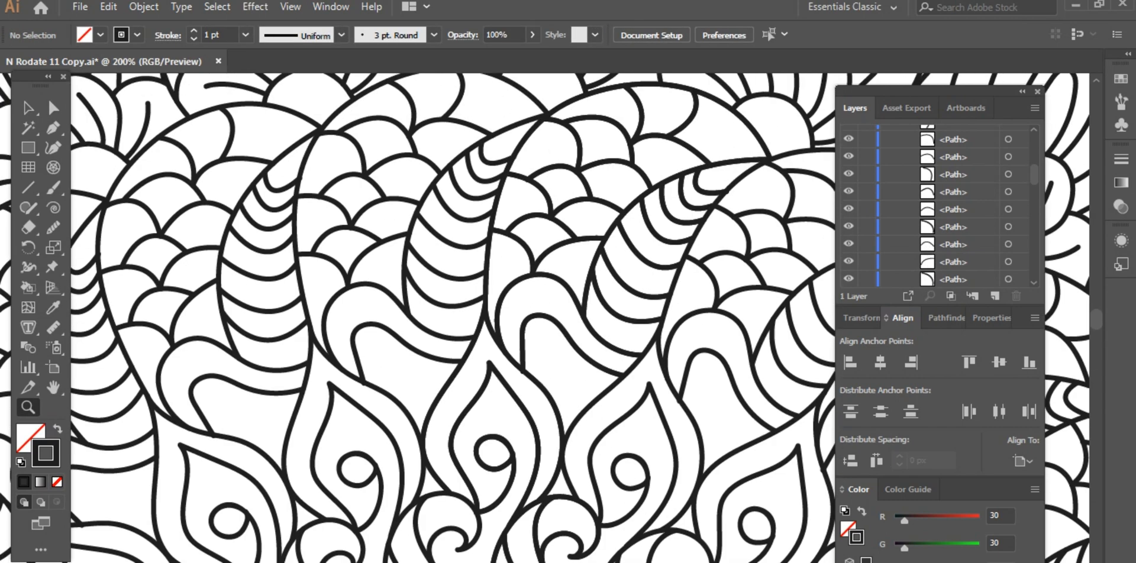
{"action": "key", "text": "a"}
{"action": "left_click", "coordinate": [523, 372]}
{"action": "left_click", "coordinate": [550, 362]}
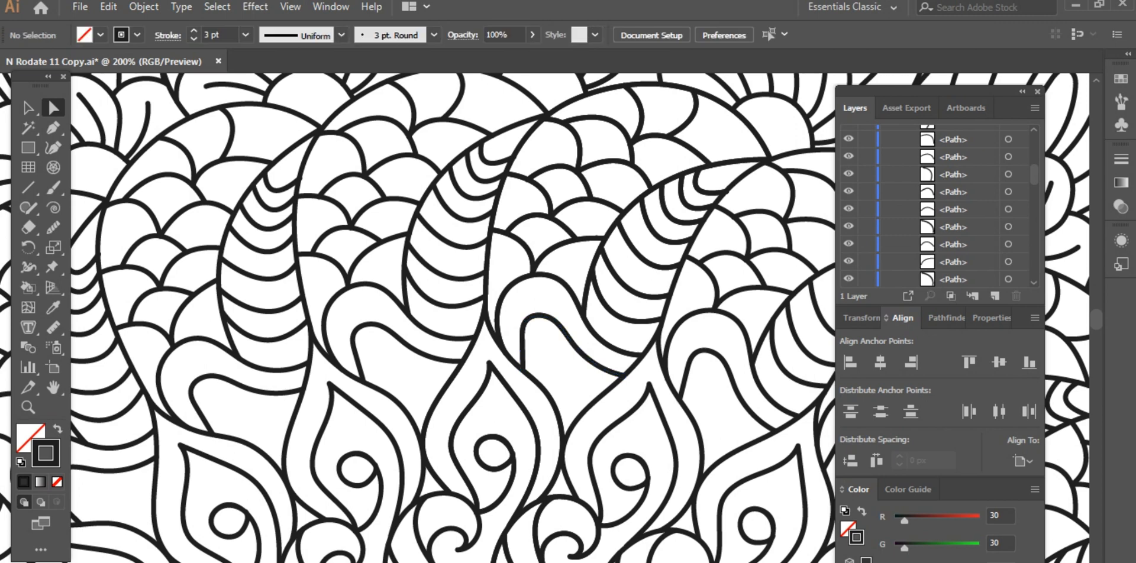
Draw a V-shaped 3 pt vein line inside the top leaf, parallel to its lower edges
{"action": "key", "text": "p"}
{"action": "scroll", "coordinate": [452, 318], "scroll_direction": "up", "scroll_amount": 10}
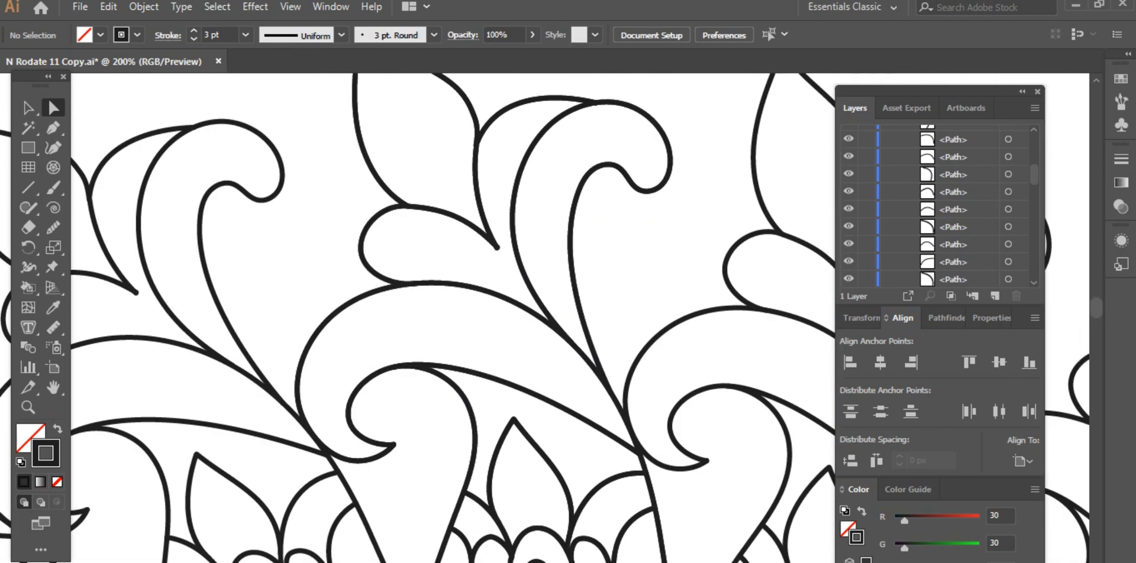
{"action": "left_click", "coordinate": [444, 198]}
{"action": "left_click", "coordinate": [459, 309]}
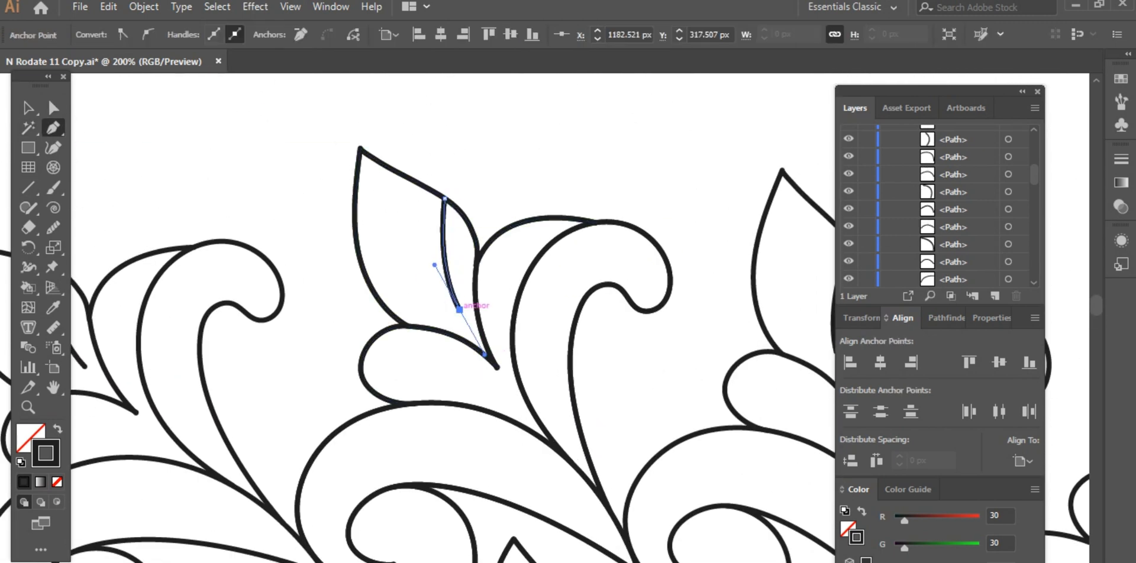
{"action": "left_click_drag", "start_coordinate": [366, 276], "coordinate": [304, 273]}
{"action": "left_click", "coordinate": [366, 277]}
{"action": "key", "text": "Escape"}
Draw a second, smaller V-shaped vein in the leaf above the first one
{"action": "left_click", "coordinate": [413, 180]}
{"action": "left_click_drag", "start_coordinate": [421, 266], "coordinate": [433, 288]}
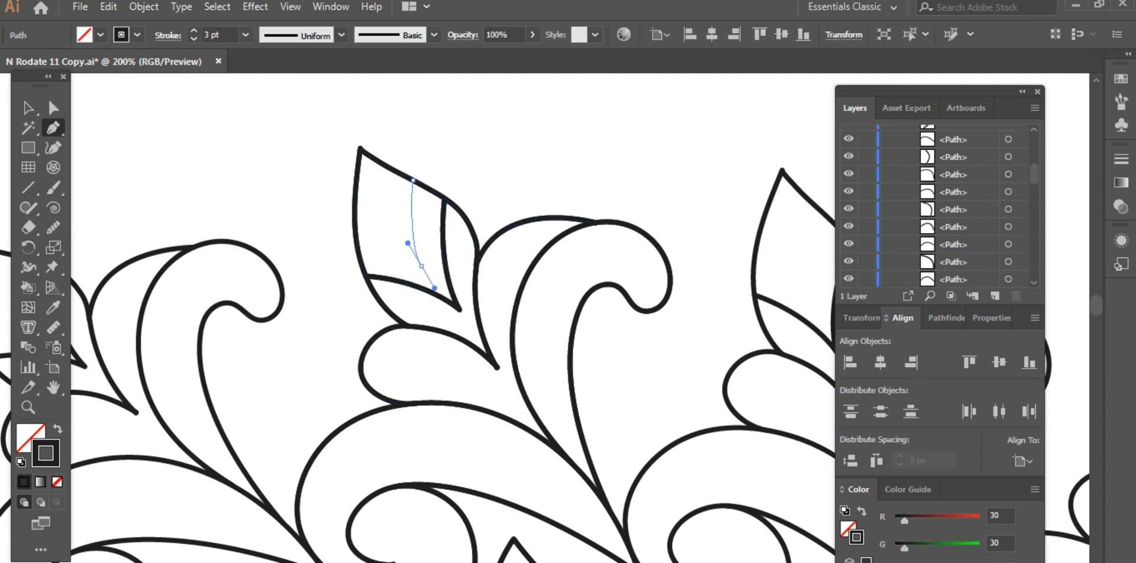
{"action": "left_click", "coordinate": [420, 266]}
{"action": "left_click_drag", "start_coordinate": [356, 236], "coordinate": [296, 221]}
{"action": "left_click", "coordinate": [356, 236]}
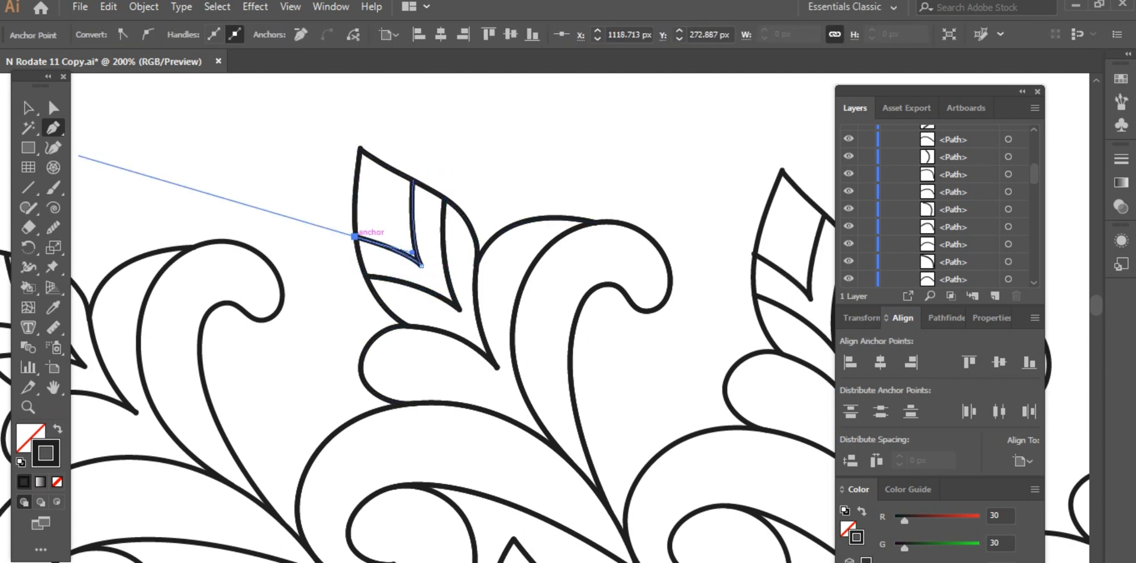
{"action": "key", "text": "Escape"}
Draw a third V-shaped vein near the leaf's tip and nudge the veins' left ends onto the leaf outline
{"action": "left_click", "coordinate": [388, 167]}
{"action": "left_click_drag", "start_coordinate": [394, 223], "coordinate": [402, 242]}
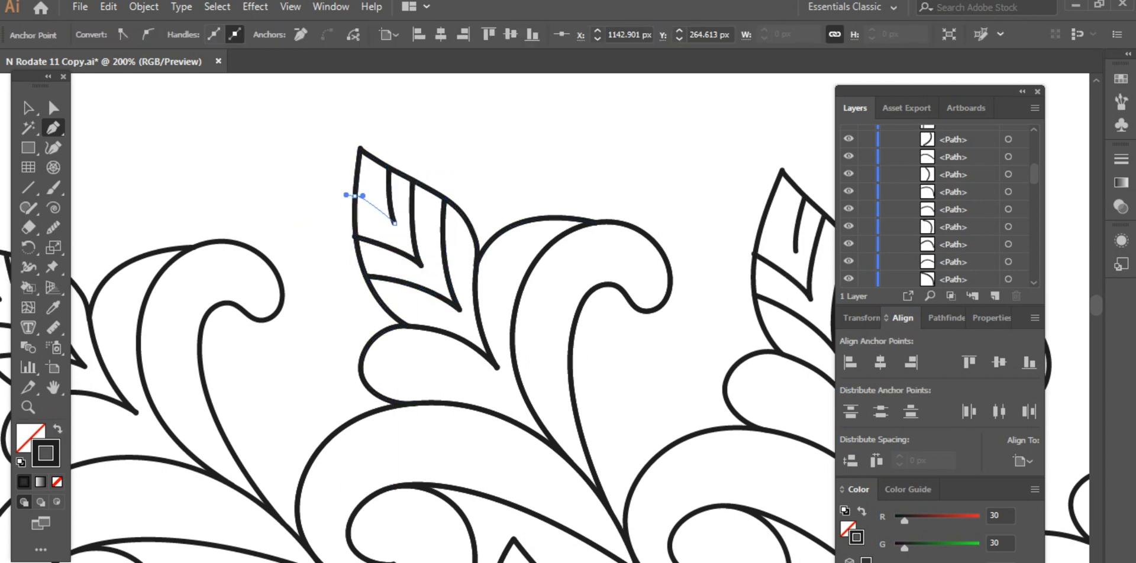
{"action": "left_click_drag", "start_coordinate": [322, 182], "coordinate": [322, 183]}
{"action": "left_click", "coordinate": [355, 196]}
{"action": "key", "text": "a"}
{"action": "left_click", "coordinate": [362, 239]}
{"action": "left_click", "coordinate": [355, 237]}
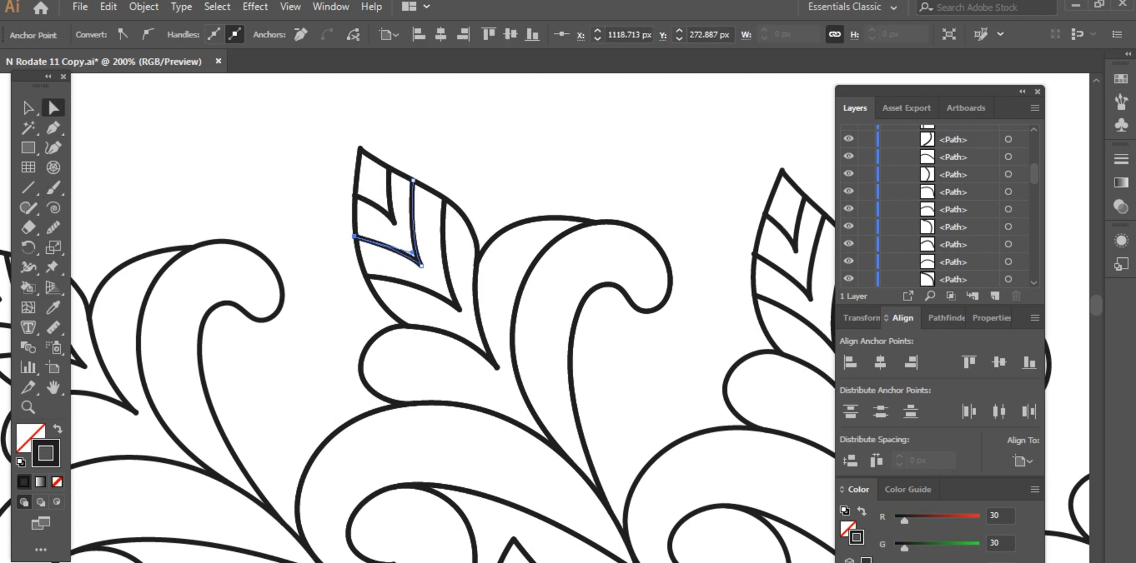
{"action": "key", "text": "Right"}
{"action": "key", "text": "Down"}
{"action": "left_click", "coordinate": [362, 198]}
{"action": "left_click", "coordinate": [355, 196]}
{"action": "left_click", "coordinate": [322, 239]}
Draw a 3 pt curve inside the large scroll from its upper left edge to its lower edge
{"action": "scroll", "coordinate": [324, 266], "scroll_direction": "down", "scroll_amount": 1}
{"action": "key", "text": "p"}
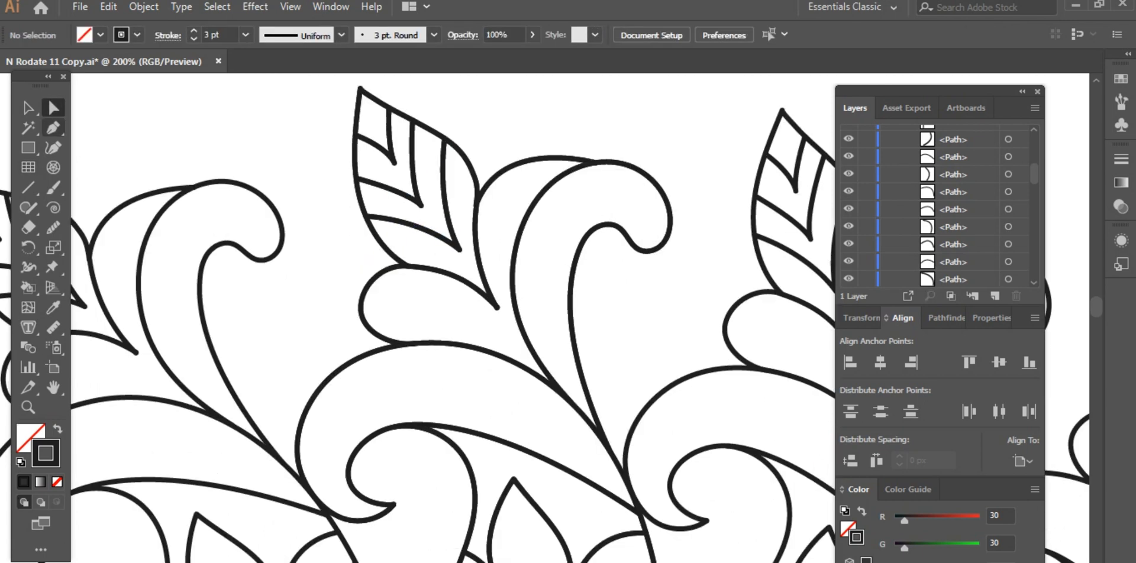
{"action": "left_click", "coordinate": [332, 371]}
{"action": "left_click_drag", "start_coordinate": [547, 459], "coordinate": [646, 557]}
{"action": "key", "text": "v"}
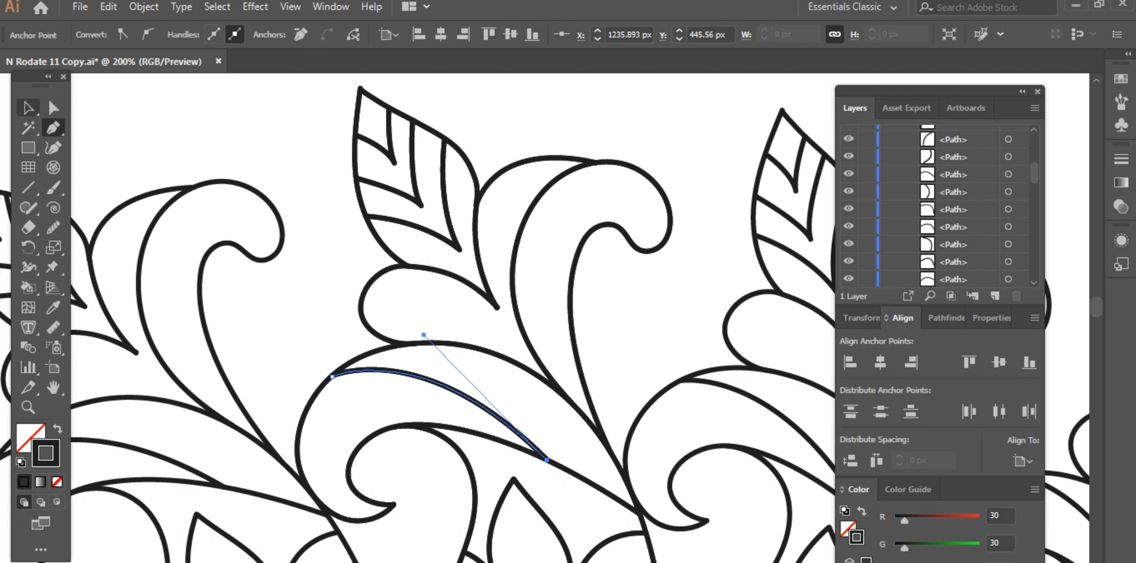
{"action": "left_click", "coordinate": [574, 201]}
Draw a 3 pt curve inside the upper hooked scroll from its outer edge down to its inner edge
{"action": "key", "text": "p"}
{"action": "left_click", "coordinate": [551, 185]}
{"action": "left_click_drag", "start_coordinate": [574, 344], "coordinate": [625, 446]}
{"action": "left_click", "coordinate": [574, 345]}
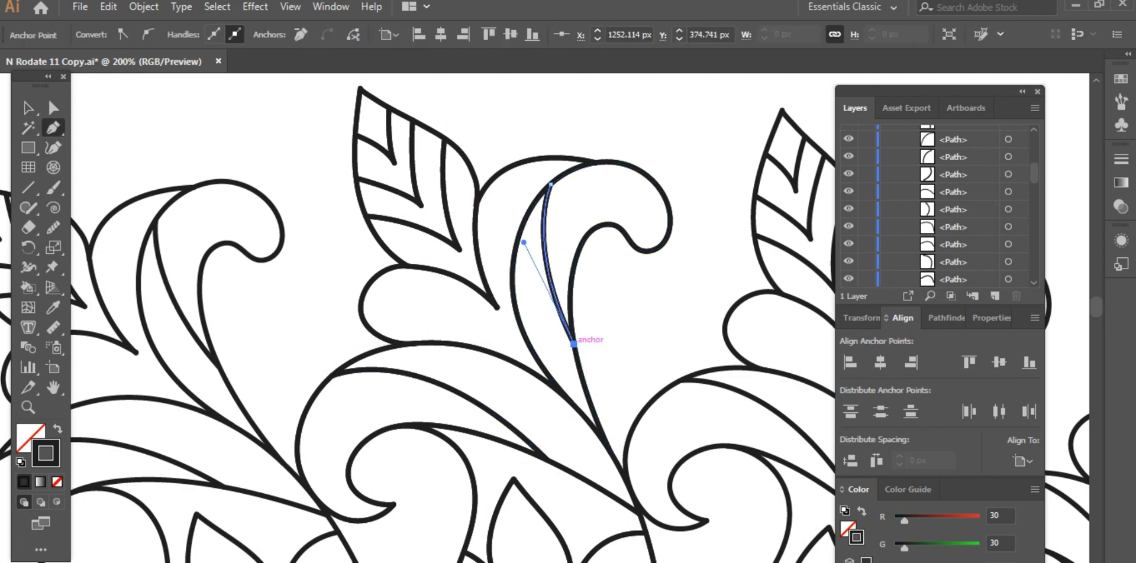
{"action": "key", "text": "v"}
{"action": "key", "text": "ctrl+shift+a"}
Review the whole mandala with the repeated leaf veins and scroll lines, and examine the area around the large scrolls
{"action": "key", "text": "ctrl+minus"}
{"action": "key", "text": "ctrl+minus"}
{"action": "key", "text": "ctrl+minus"}
{"action": "key", "text": "ctrl+minus"}
{"action": "key", "text": "ctrl+minus"}
{"action": "key", "text": "ctrl+minus"}
{"action": "key", "text": "ctrl+minus"}
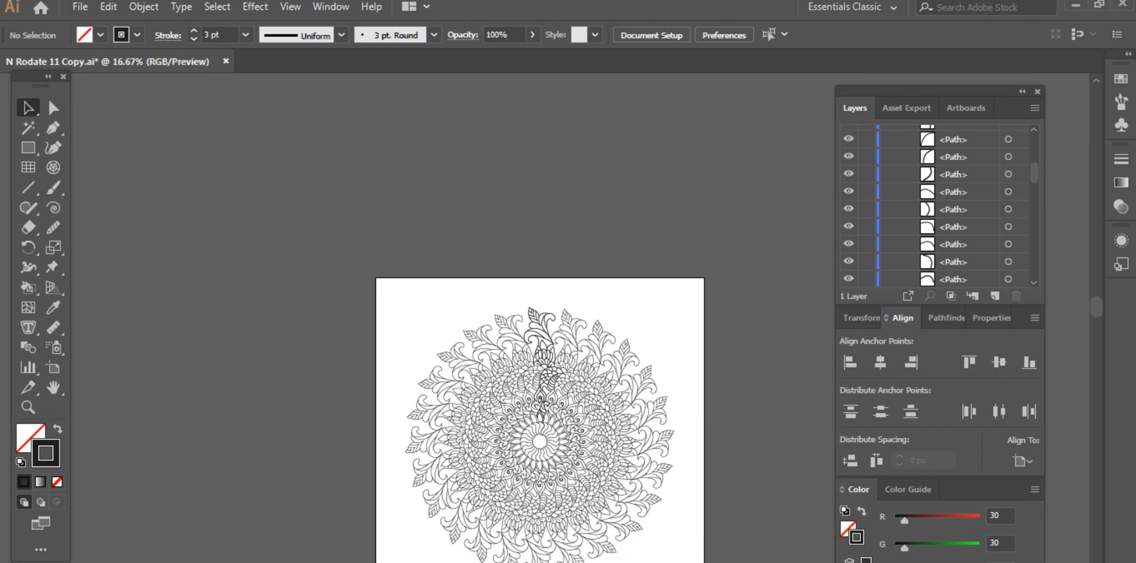
{"action": "key", "text": "ctrl+plus"}
{"action": "key", "text": "ctrl+plus"}
{"action": "key", "text": "ctrl+plus"}
{"action": "key", "text": "ctrl+plus"}
{"action": "key", "text": "ctrl+plus"}
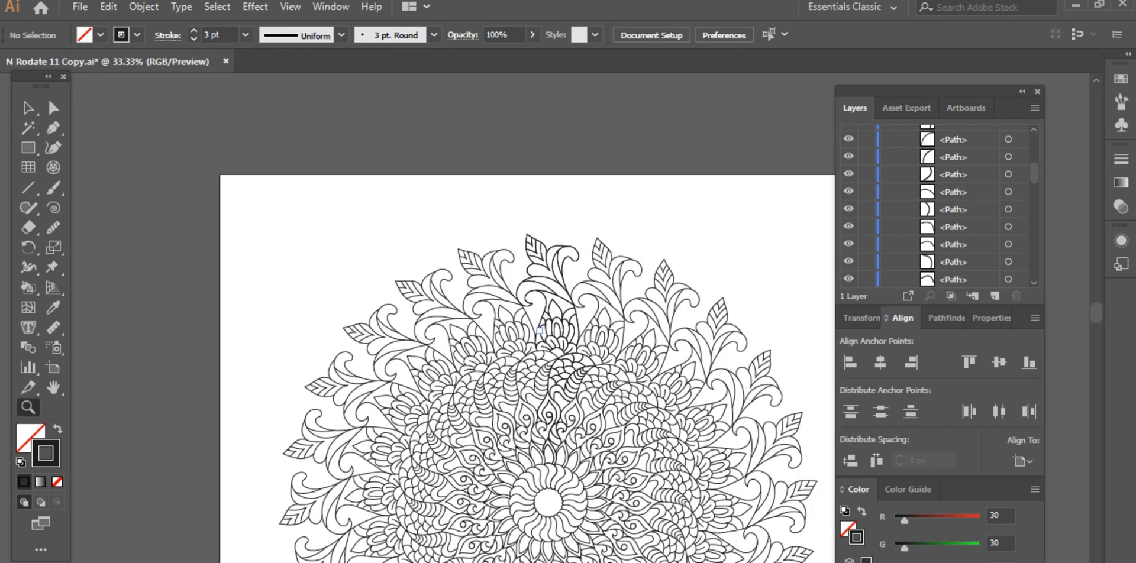
{"action": "key", "text": "ctrl+plus"}
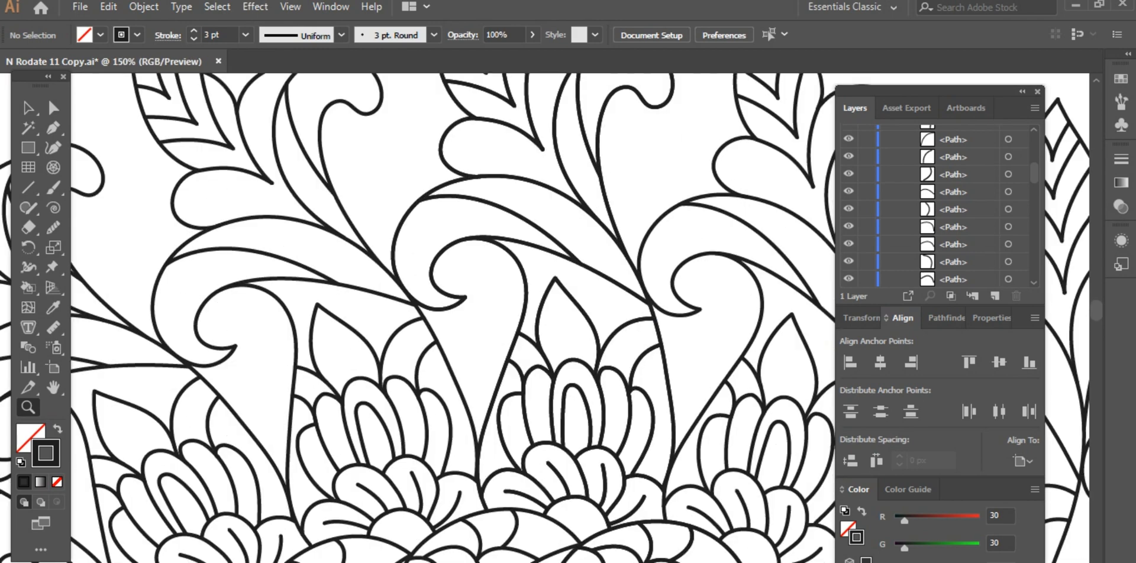
Draw a short 3 pt curve from the large scroll's left edge to the top of its hook
{"action": "scroll", "coordinate": [473, 267], "scroll_direction": "up", "scroll_amount": 1}
{"action": "key", "text": "p"}
{"action": "left_click", "coordinate": [393, 274]}
{"action": "left_click_drag", "start_coordinate": [465, 258], "coordinate": [513, 277]}
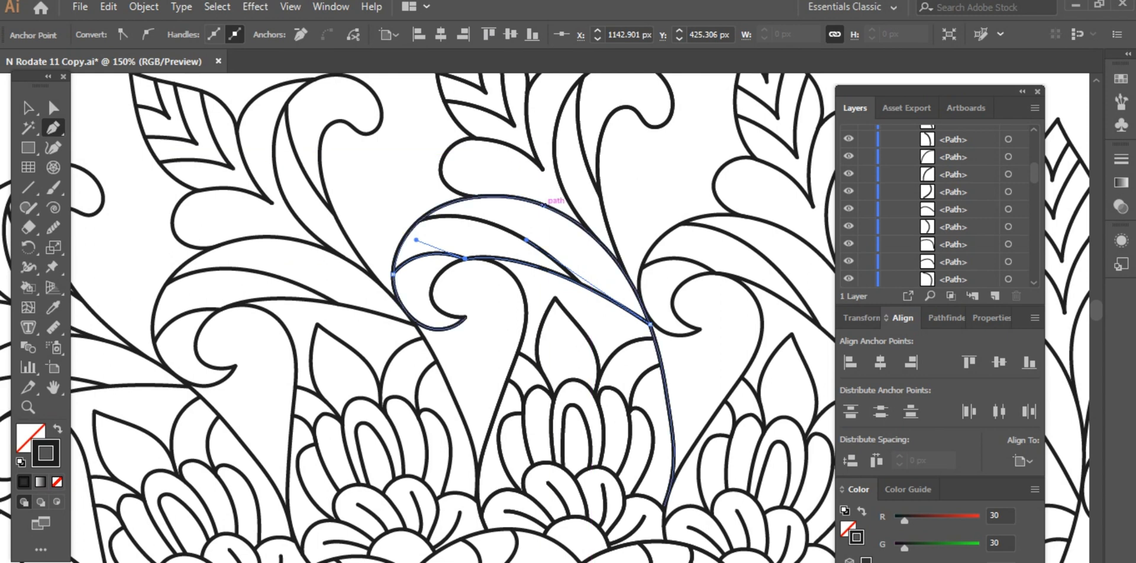
Draw a curve along the large scroll's upper edge to its lower tip, starting where the rounded lobe meets the scroll
{"action": "left_click", "coordinate": [543, 204]}
{"action": "left_click_drag", "start_coordinate": [617, 304], "coordinate": [640, 364]}
{"action": "key", "text": "a"}
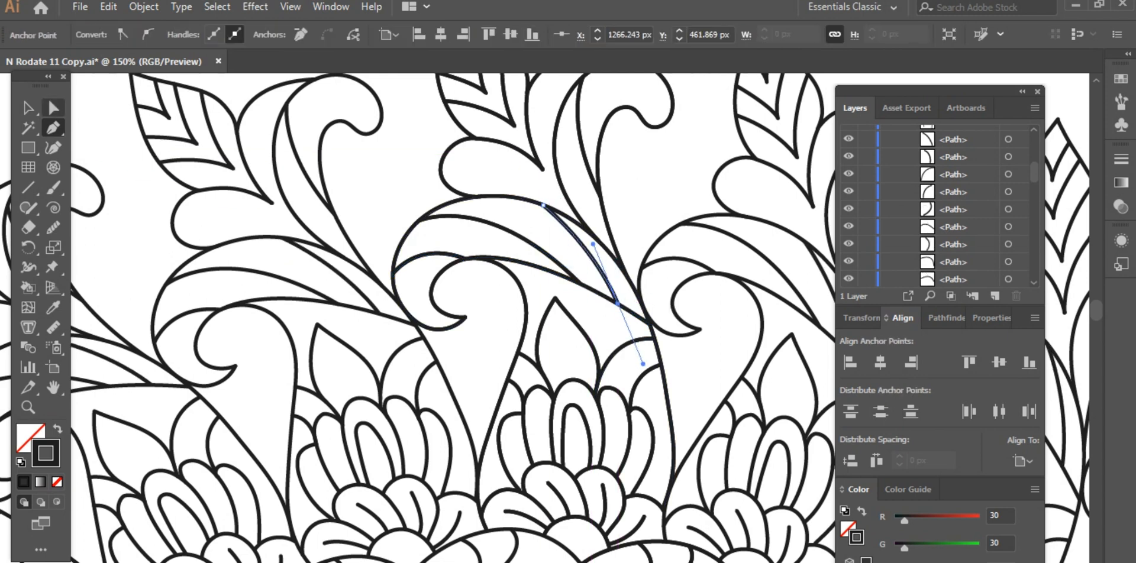
{"action": "left_click_drag", "start_coordinate": [543, 205], "coordinate": [511, 197]}
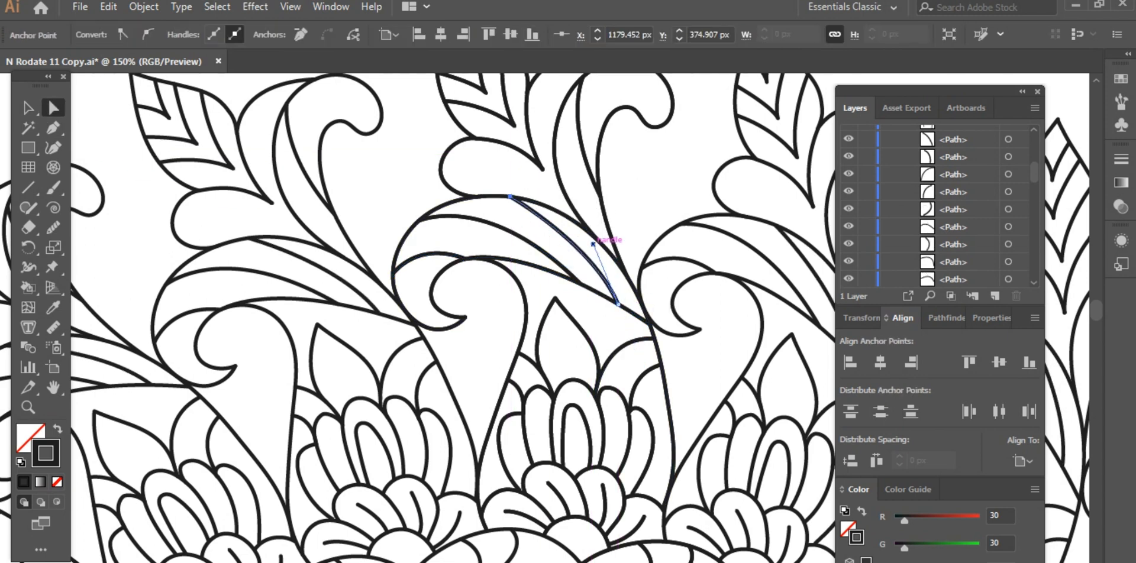
{"action": "key", "text": "ctrl+shift+a"}
{"action": "scroll", "coordinate": [485, 295], "scroll_direction": "up", "scroll_amount": 5}
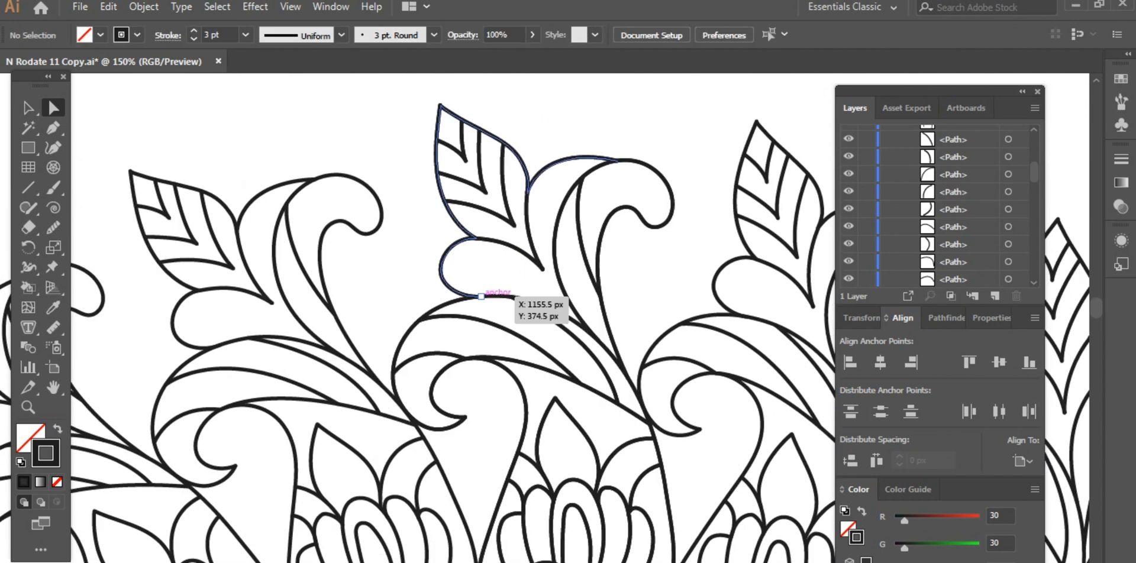
Draw a small 3 pt circle inside the rounded lobe below the leaf and shift it toward the lobe's rounded end
{"action": "left_click", "coordinate": [27, 147]}
{"action": "left_click", "coordinate": [103, 248]}
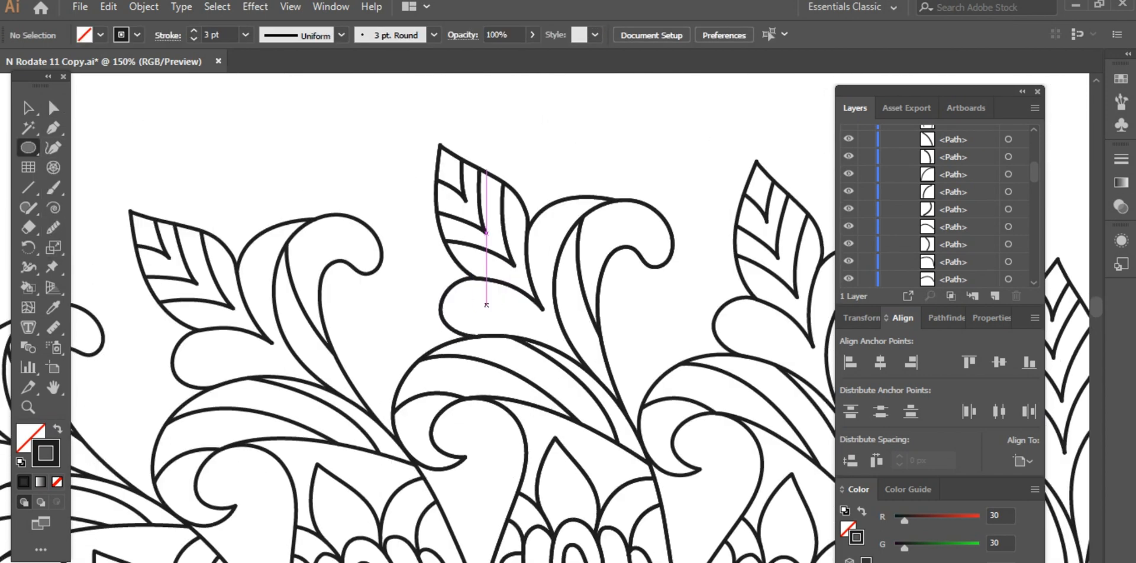
{"action": "left_click_drag", "start_coordinate": [464, 291], "coordinate": [495, 320]}
{"action": "key", "text": "v"}
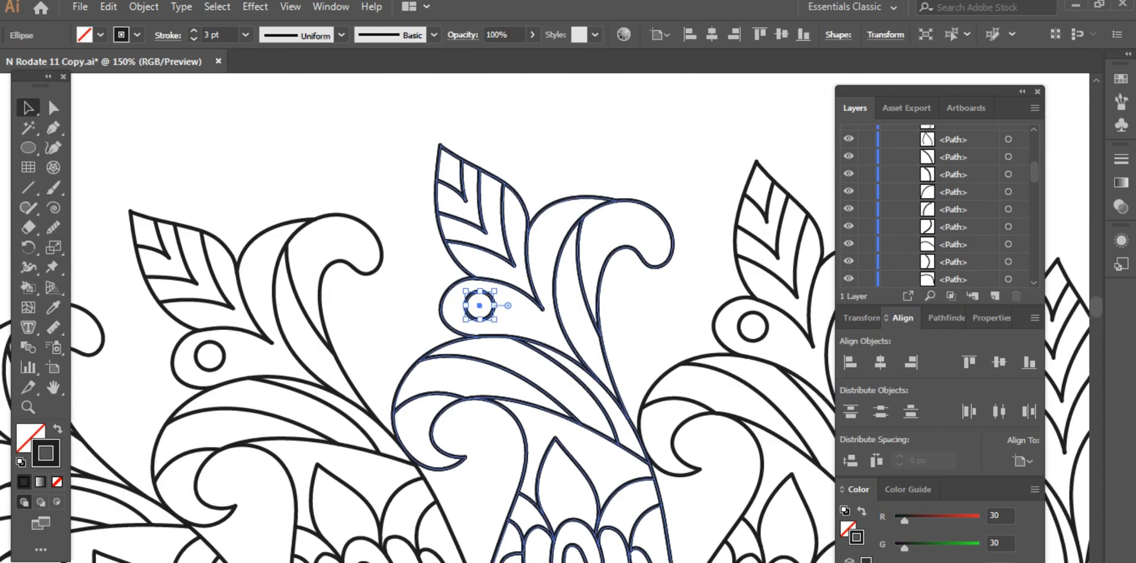
{"action": "key", "text": "ctrl+shift+a"}
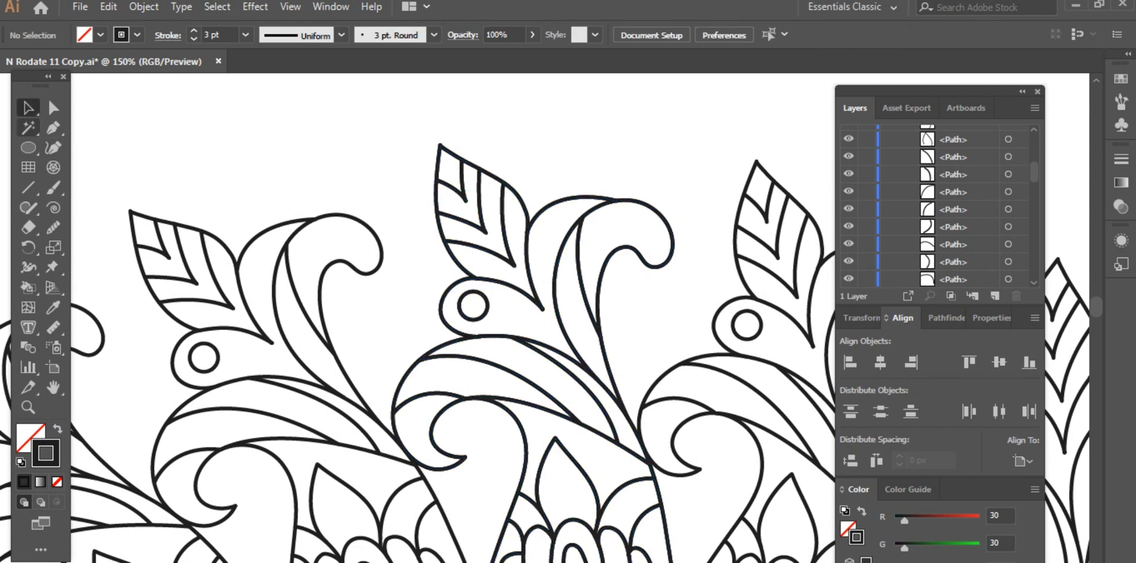
Draw a 3 pt curve from the small circle in the rounded lobe to the base of the leaf and adjust its end
{"action": "key", "text": "p"}
{"action": "left_click", "coordinate": [487, 308]}
{"action": "left_click_drag", "start_coordinate": [565, 332], "coordinate": [617, 360]}
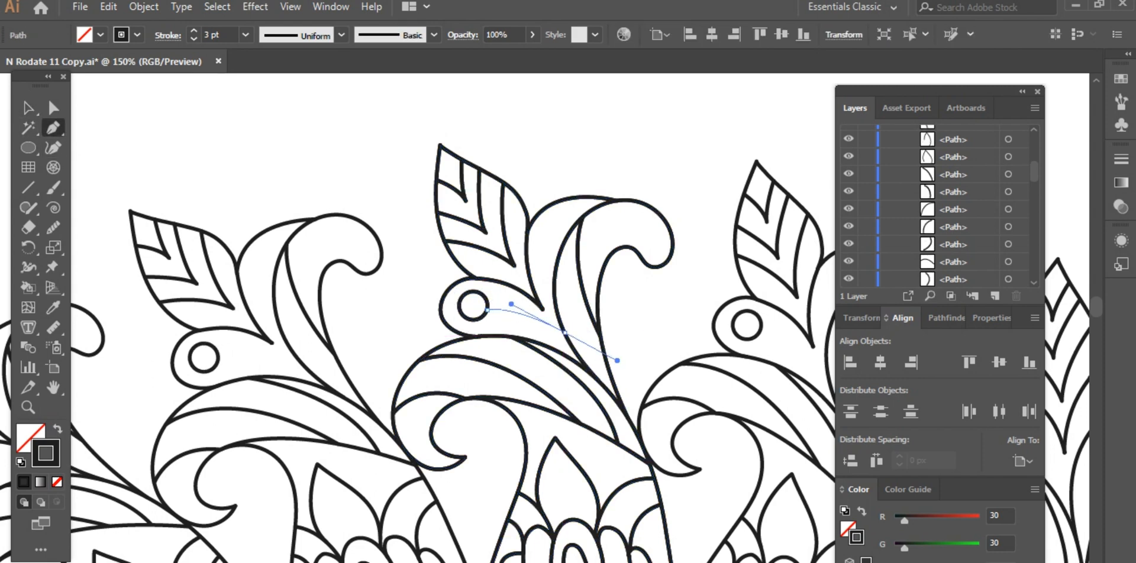
{"action": "left_click", "coordinate": [53, 108]}
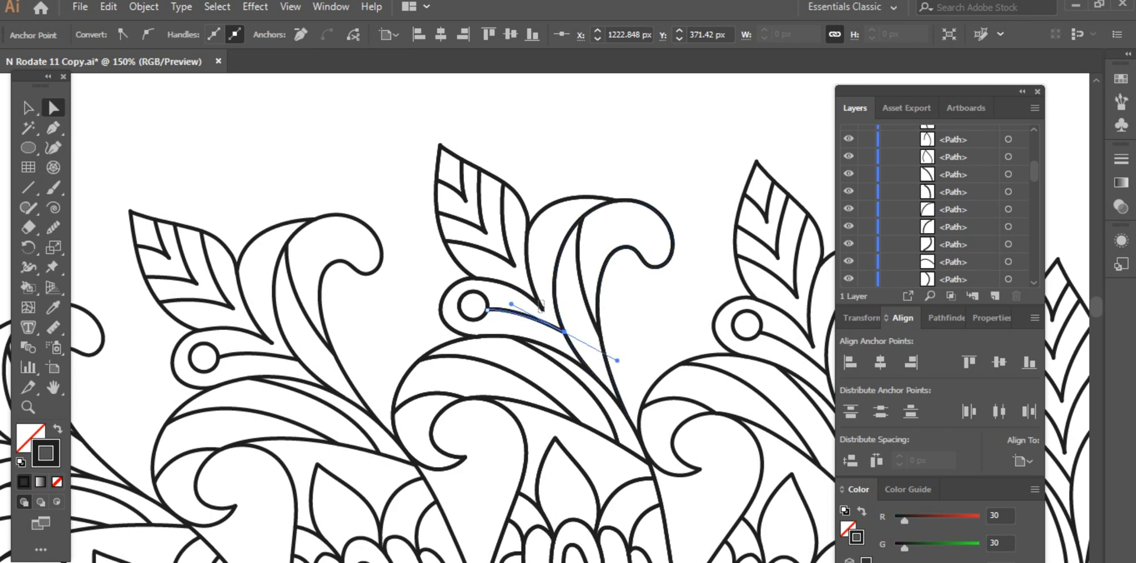
{"action": "left_click_drag", "start_coordinate": [562, 254], "coordinate": [662, 405]}
{"action": "key", "text": "ctrl+shift+a"}
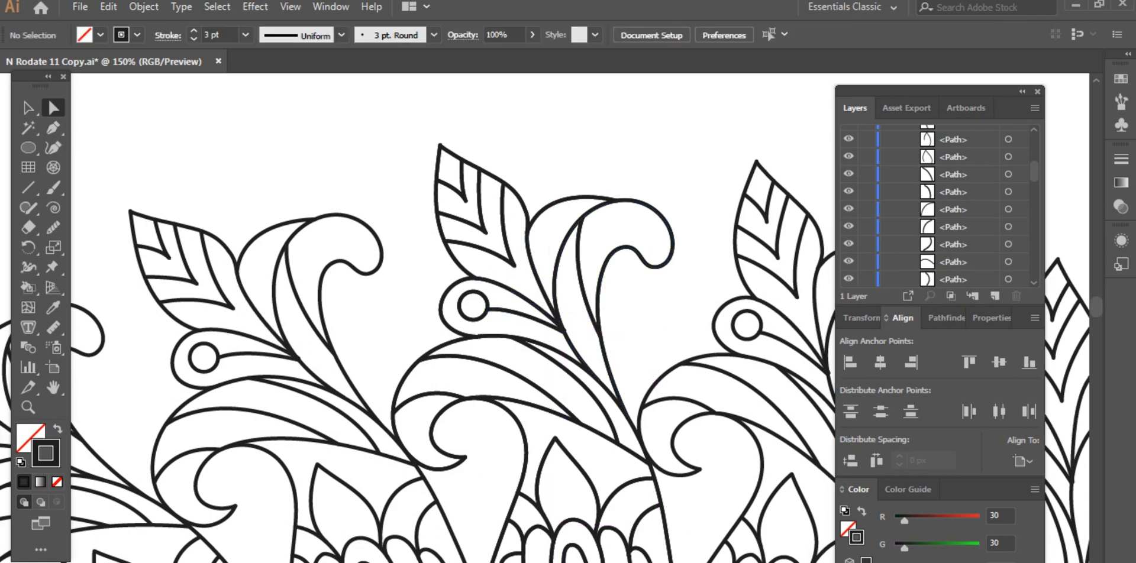
Nudge the end anchor of the leaf's long edge at the leaf base so the joint with the new curve is clean
{"action": "key", "text": "ctrl+equal"}
{"action": "key", "text": "ctrl+equal"}
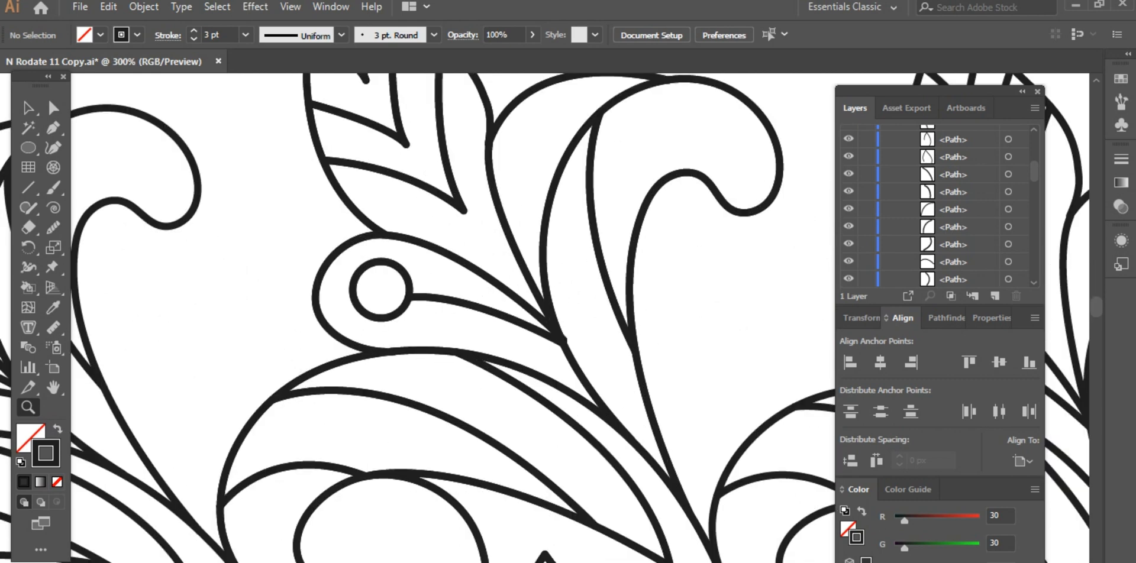
{"action": "key", "text": "a"}
{"action": "left_click", "coordinate": [564, 342]}
{"action": "left_click", "coordinate": [563, 338], "text": "shift"}
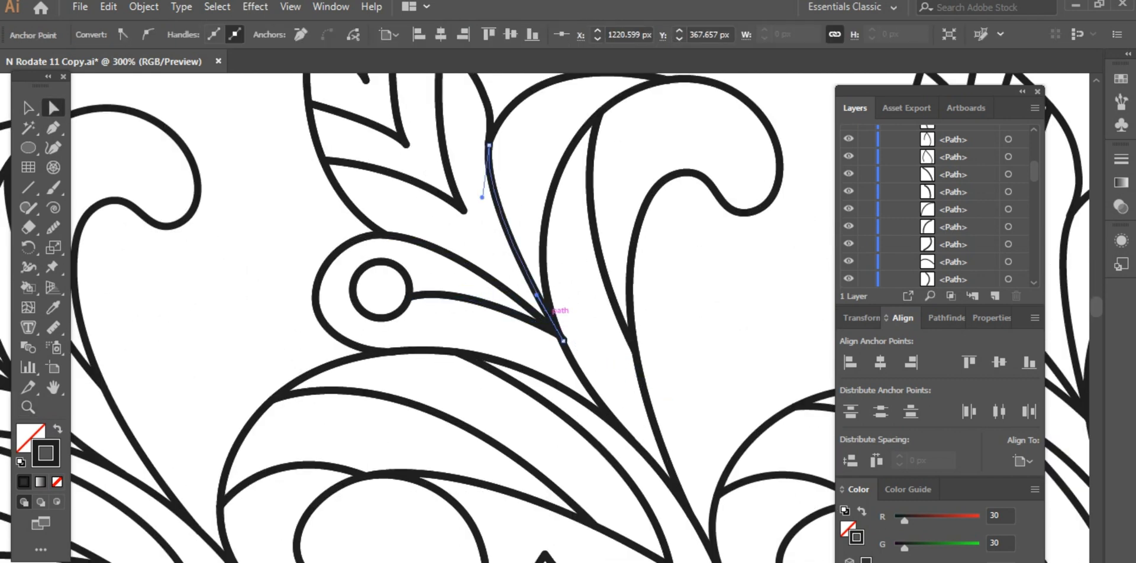
{"action": "left_click_drag", "start_coordinate": [563, 340], "coordinate": [558, 334]}
{"action": "key", "text": "ctrl+shift+a"}
Review the whole mandala and examine how the circles and new curves look around the outer ring of leaves and scrolls
{"action": "key", "text": "ctrl+minus"}
{"action": "key", "text": "ctrl+minus"}
{"action": "key", "text": "ctrl+minus"}
{"action": "key", "text": "ctrl+minus"}
{"action": "key", "text": "ctrl+minus"}
{"action": "key", "text": "ctrl+minus"}
{"action": "key", "text": "ctrl+minus"}
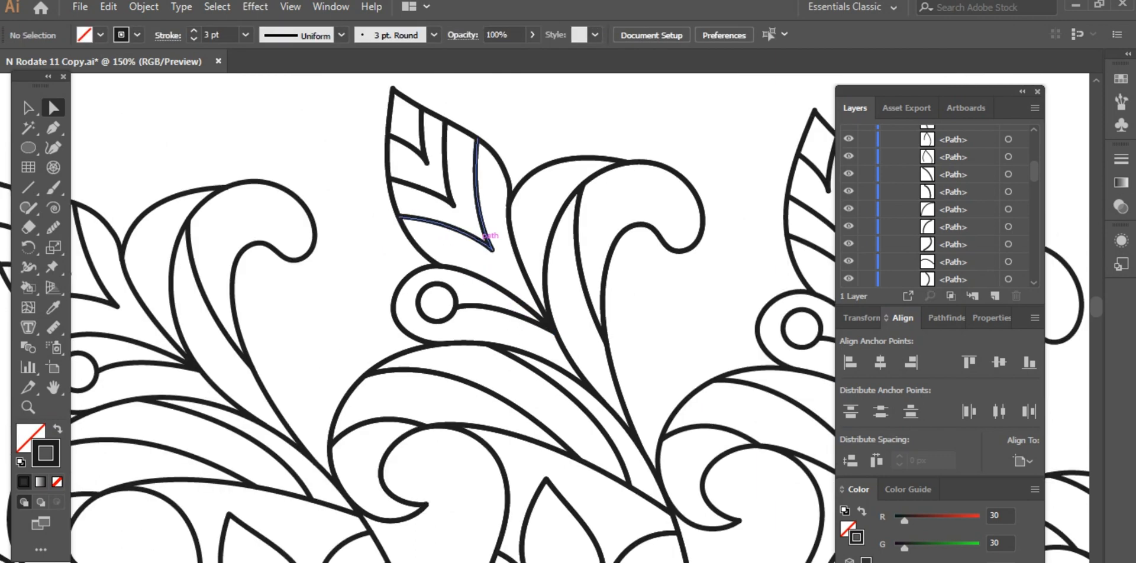
{"action": "scroll", "coordinate": [540, 379], "scroll_direction": "down", "scroll_amount": 3}
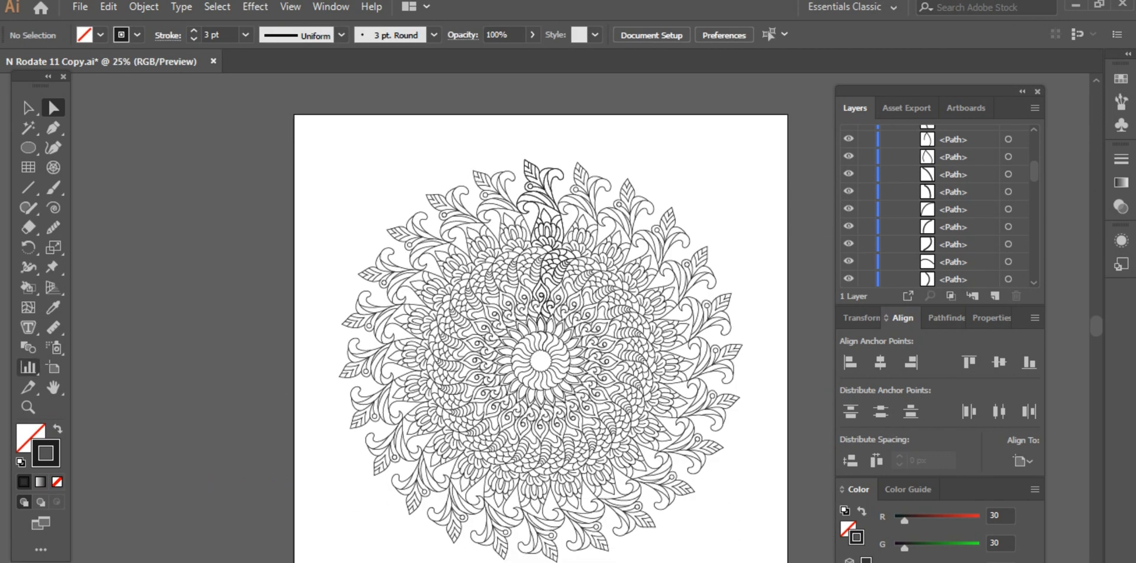
{"action": "key", "text": "z"}
{"action": "left_click", "coordinate": [544, 294]}
{"action": "left_click", "coordinate": [549, 292]}
{"action": "left_click", "coordinate": [549, 292]}
{"action": "left_click", "coordinate": [549, 291]}
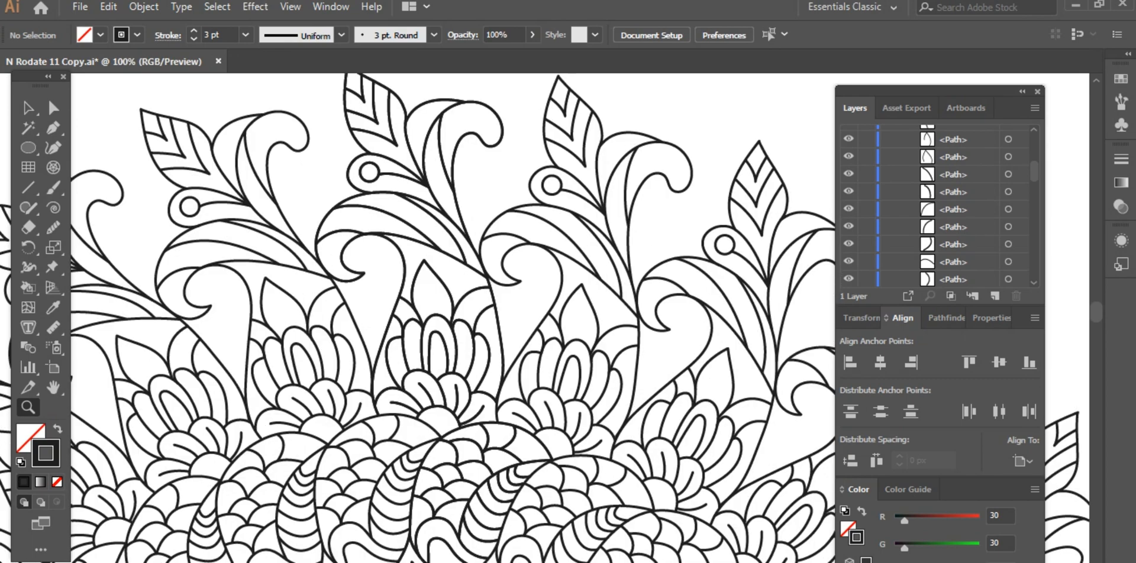
{"action": "key", "text": "ctrl+minus"}
{"action": "key", "text": "ctrl+minus"}
{"action": "scroll", "coordinate": [500, 331], "scroll_direction": "down", "scroll_amount": 3}
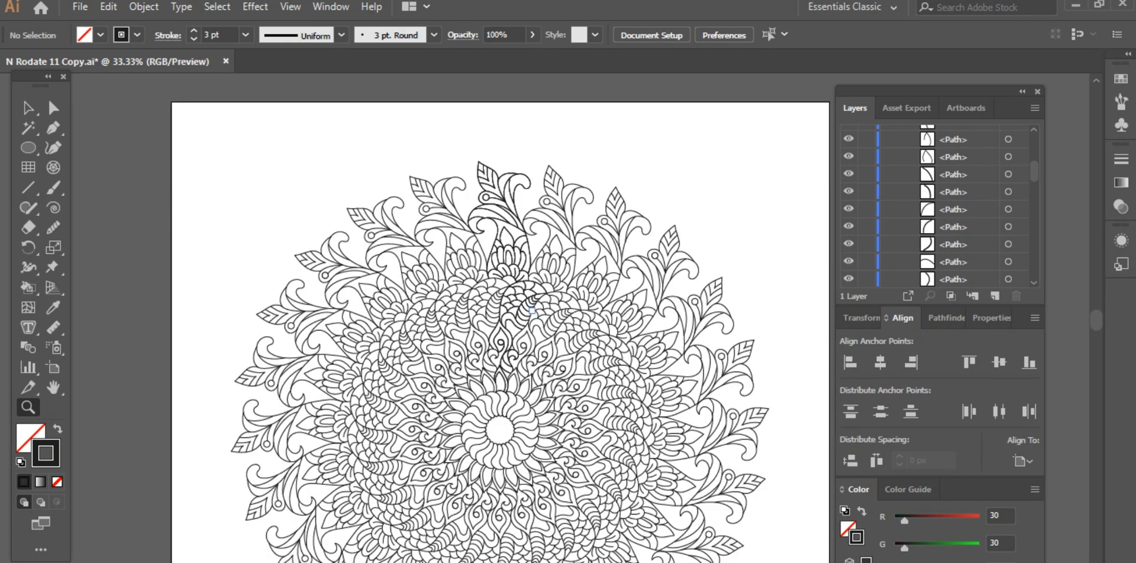
Try a freehand brush stroke inside the large scroll's hook, following its outer edge down to the narrow lower end
{"action": "left_click", "coordinate": [531, 310]}
{"action": "left_click", "coordinate": [531, 310]}
{"action": "left_click", "coordinate": [531, 310]}
{"action": "left_click", "coordinate": [531, 310]}
{"action": "left_click", "coordinate": [532, 310]}
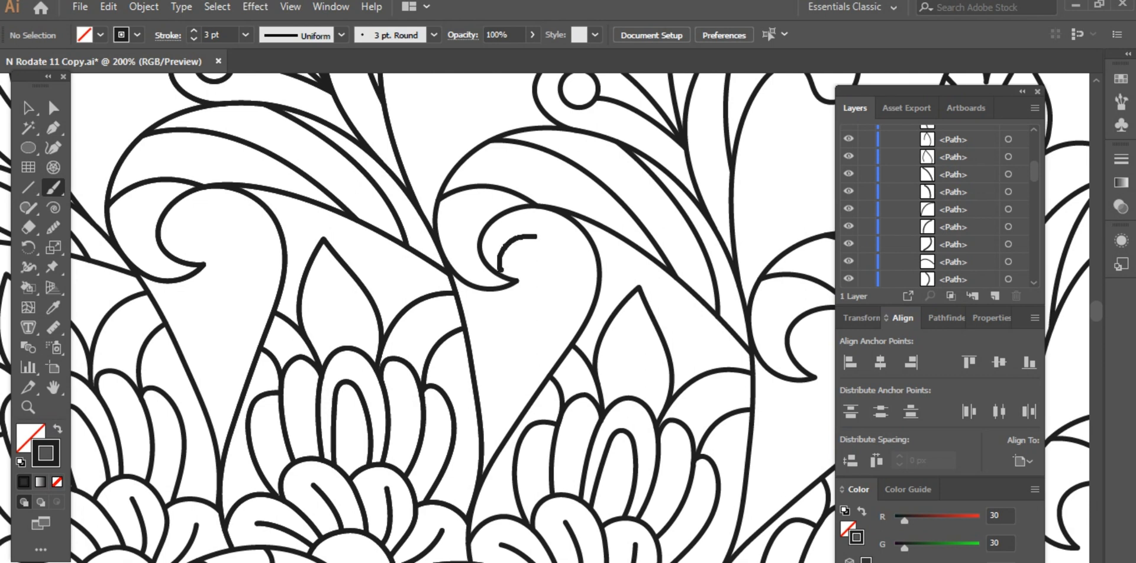
{"action": "left_click_drag", "start_coordinate": [186, 258], "coordinate": [209, 414]}
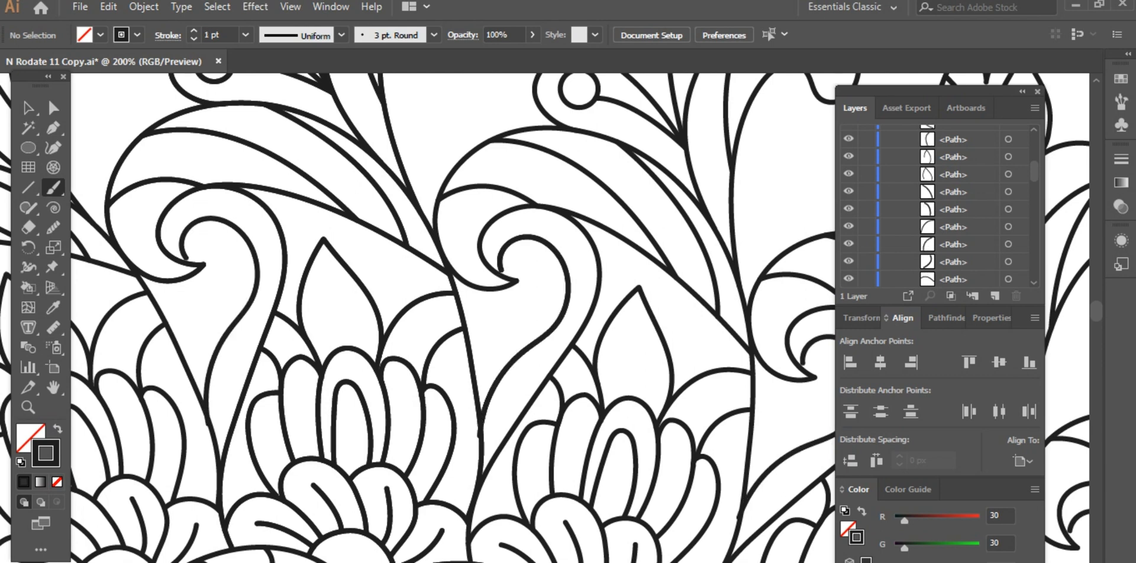
{"action": "key", "text": "ctrl+z"}
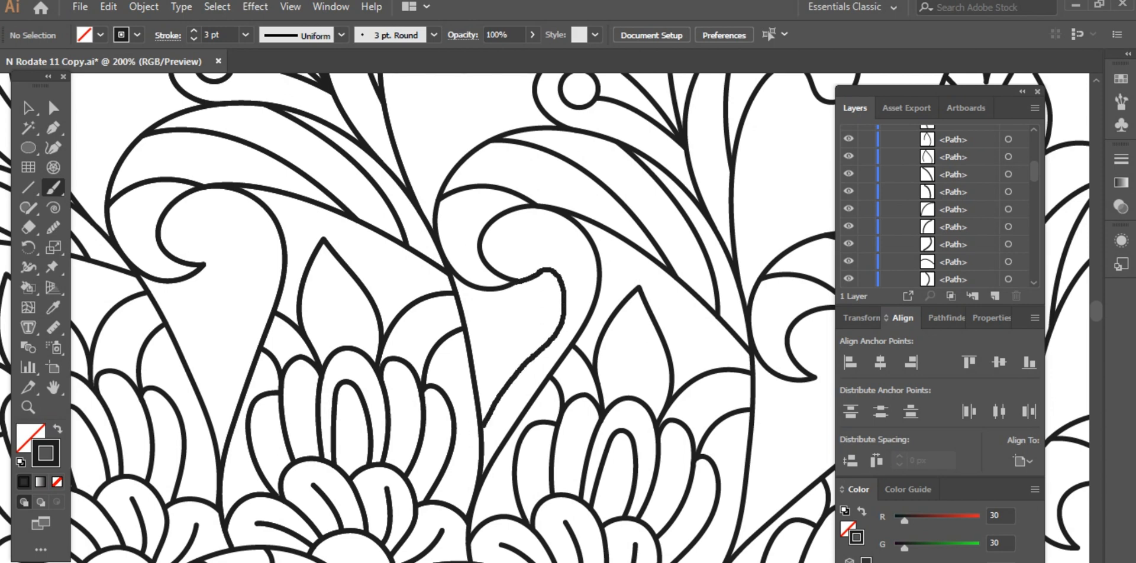
Paint a freehand curve from the tip of the large scroll's hook down to the long line bordering the flower below
{"action": "key", "text": "ctrl+shift+z"}
{"action": "key", "text": "v"}
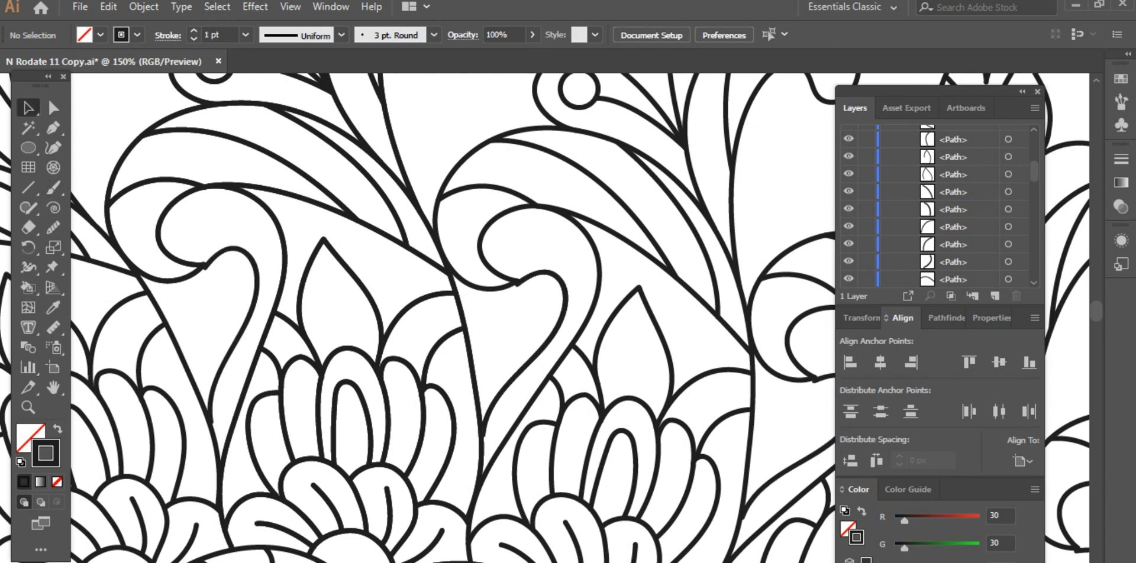
{"action": "key", "text": "ctrl+minus"}
{"action": "key", "text": "ctrl+minus"}
{"action": "key", "text": "ctrl+minus"}
{"action": "key", "text": "ctrl+minus"}
Apply the Basic brush to the new hook curve and copy the 3 pt stroke from the neighbouring line with the Eyedropper
{"action": "key", "text": "ctrl+plus"}
{"action": "key", "text": "ctrl+plus"}
{"action": "key", "text": "ctrl+plus"}
{"action": "key", "text": "ctrl+plus"}
{"action": "key", "text": "ctrl+plus"}
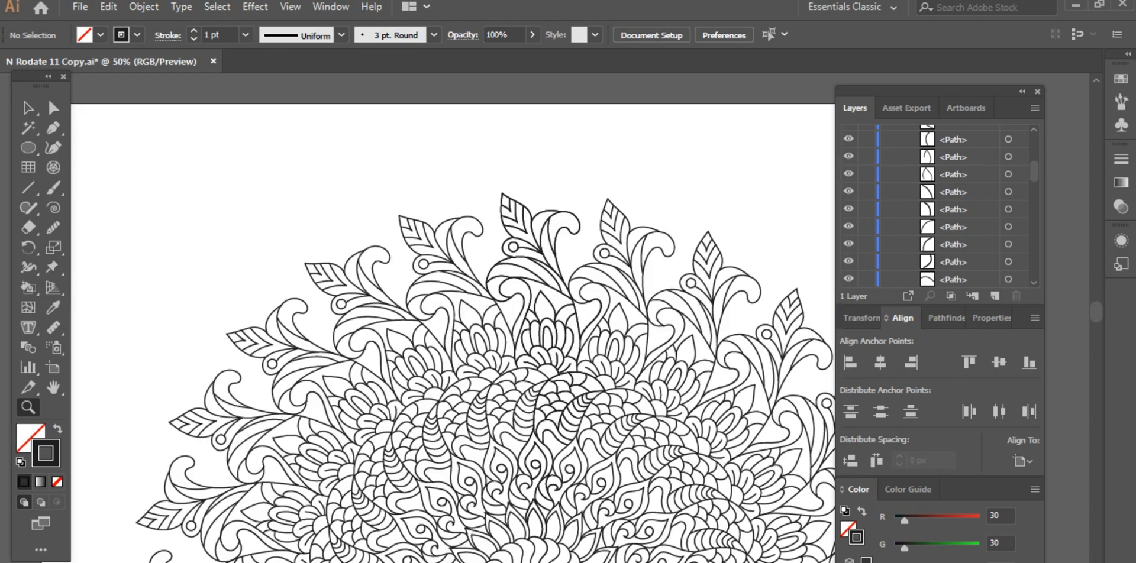
{"action": "key", "text": "v"}
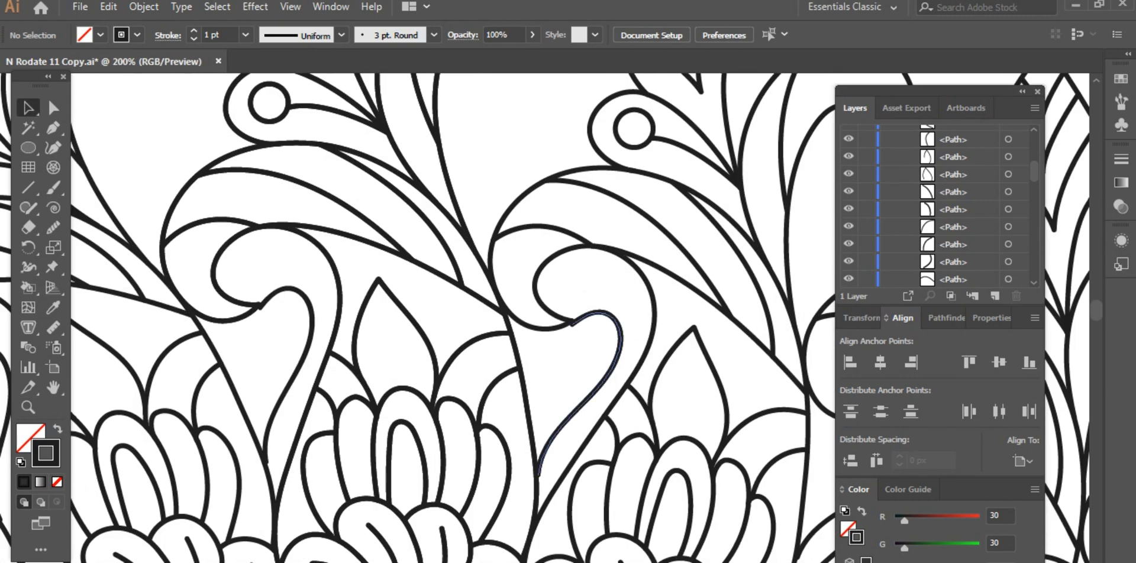
{"action": "left_click", "coordinate": [617, 323]}
{"action": "left_click", "coordinate": [433, 35]}
{"action": "left_click", "coordinate": [347, 98]}
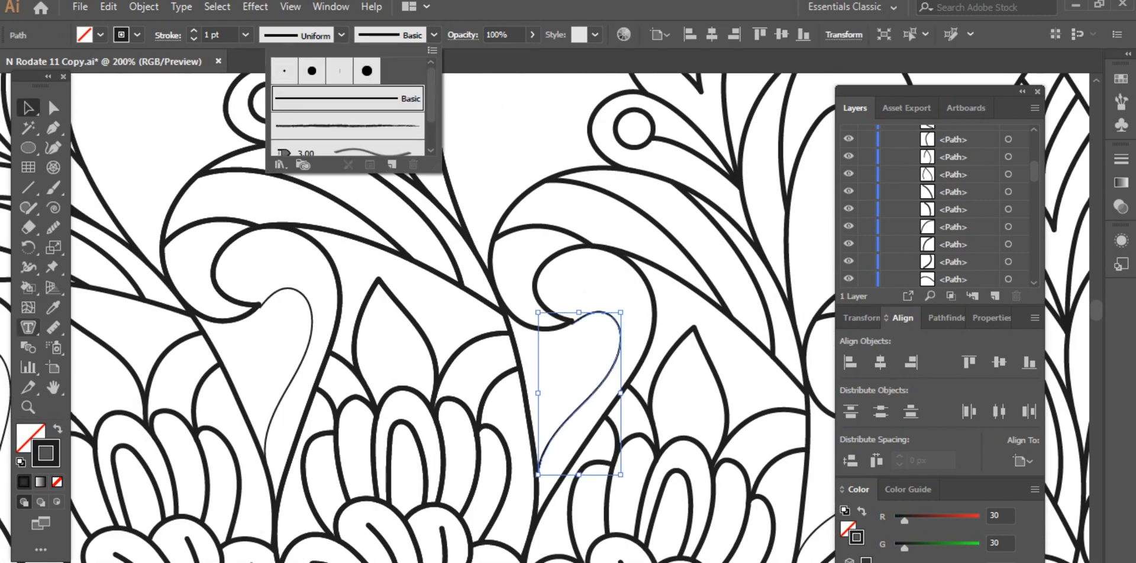
{"action": "key", "text": "i"}
{"action": "left_click", "coordinate": [513, 379]}
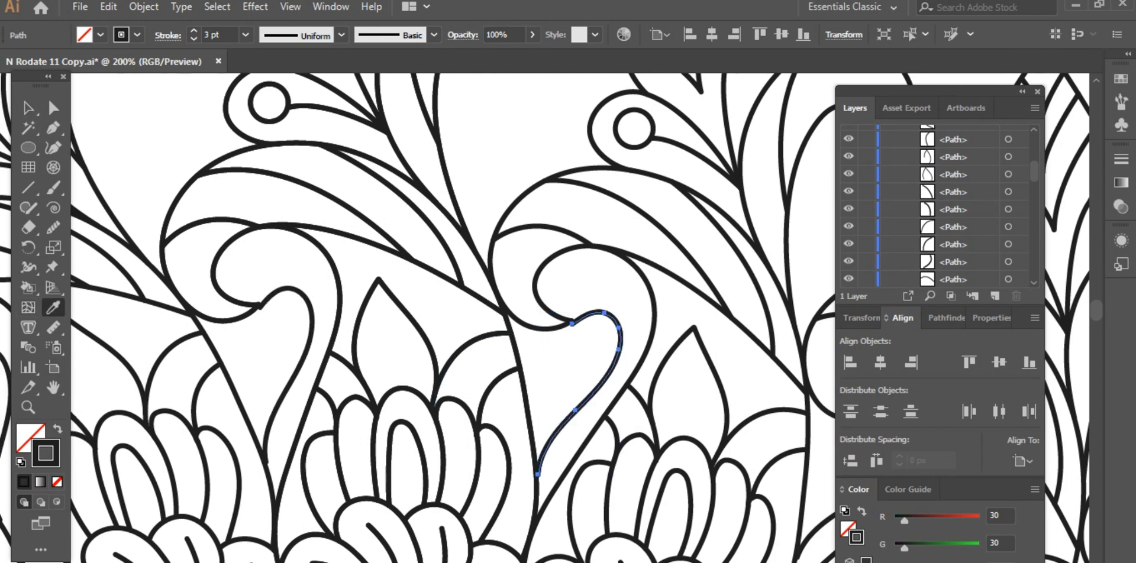
Move the hook curve's upper end onto the hook's tip and its lower end onto the long line beside the flower
{"action": "key", "text": "z"}
{"action": "left_click", "coordinate": [641, 388]}
{"action": "key", "text": "a"}
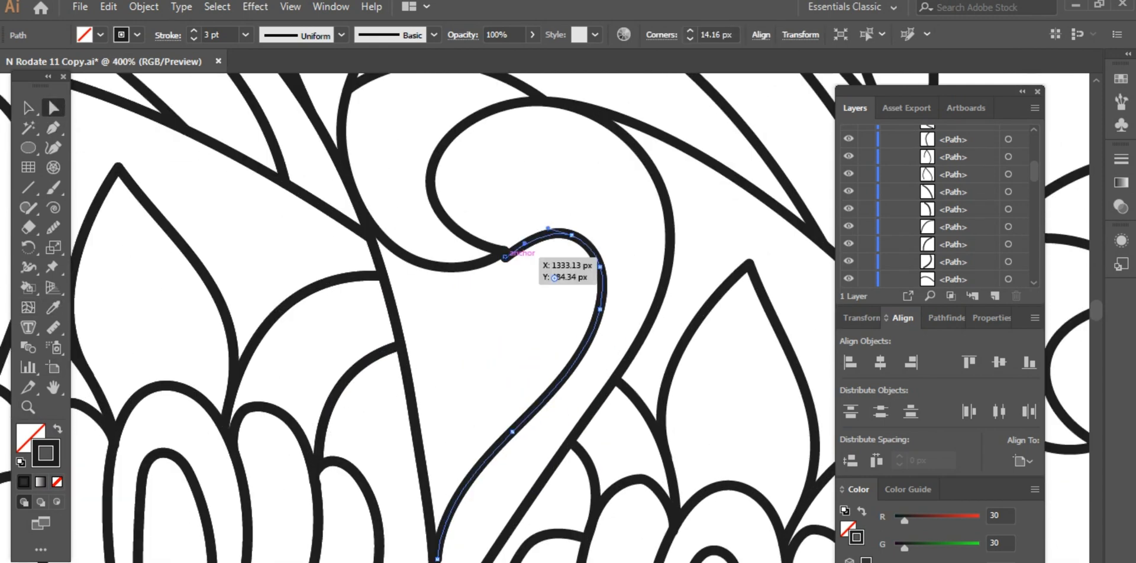
{"action": "left_click_drag", "start_coordinate": [504, 258], "coordinate": [504, 251]}
{"action": "scroll", "coordinate": [438, 414], "scroll_direction": "down", "scroll_amount": 3}
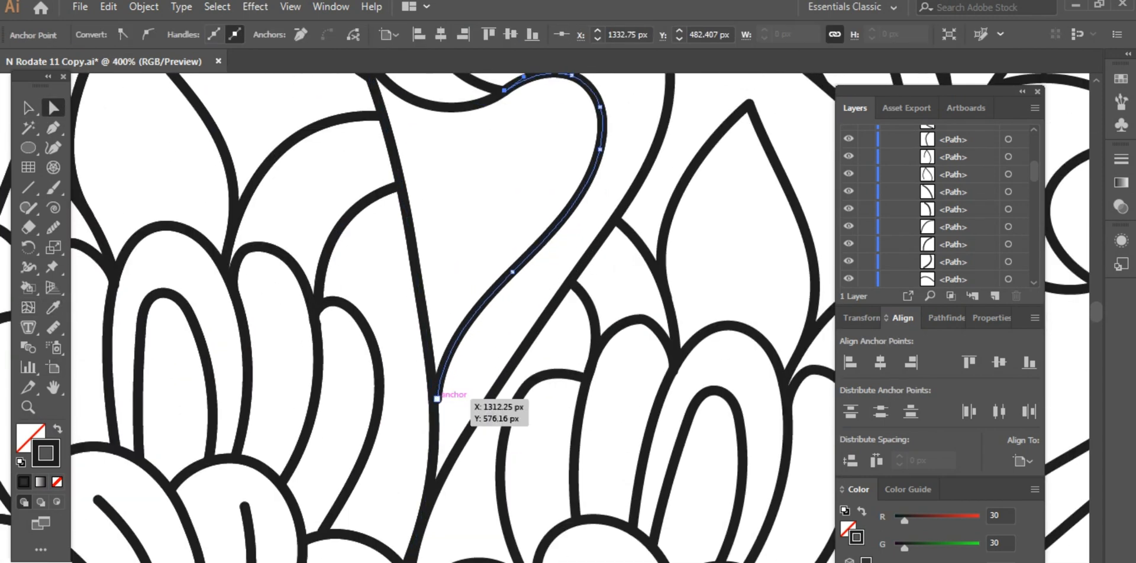
{"action": "left_click_drag", "start_coordinate": [437, 397], "coordinate": [435, 418]}
{"action": "key", "text": "ctrl+shift+a"}
Review the complete mandala from the centre to the outer leaves with the new hook curves repeated around it
{"action": "key", "text": "ctrl+minus"}
{"action": "key", "text": "ctrl+minus"}
{"action": "key", "text": "ctrl+minus"}
{"action": "key", "text": "ctrl+minus"}
{"action": "key", "text": "ctrl+minus"}
{"action": "key", "text": "ctrl+minus"}
{"action": "key", "text": "ctrl+minus"}
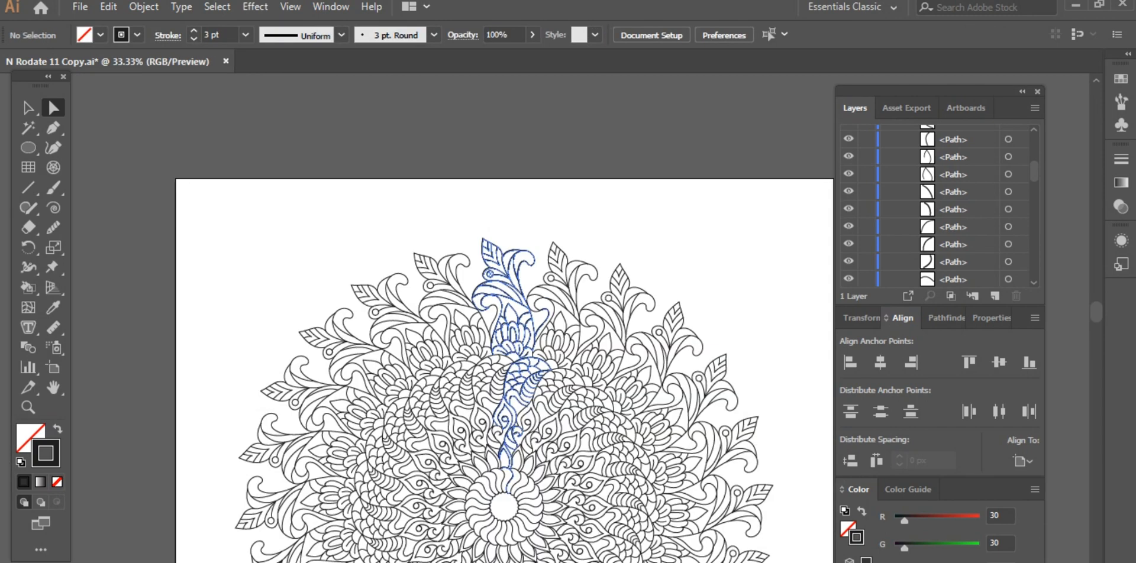
{"action": "scroll", "coordinate": [504, 355], "scroll_direction": "down", "scroll_amount": 3}
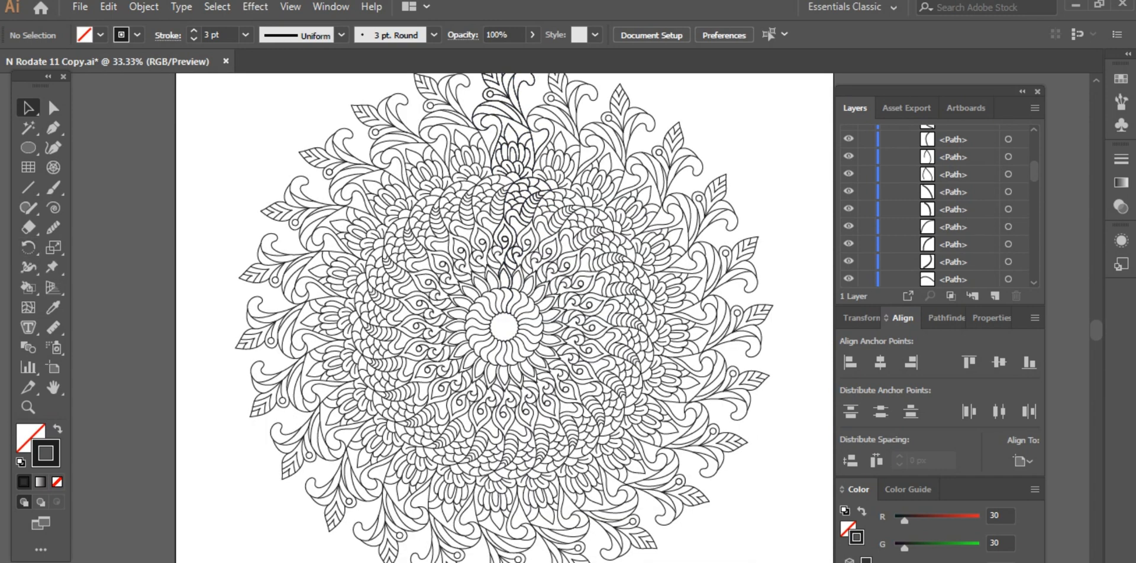
{"action": "scroll", "coordinate": [504, 319], "scroll_direction": "down", "scroll_amount": 1}
{"action": "scroll", "coordinate": [504, 319], "scroll_direction": "up", "scroll_amount": 1}
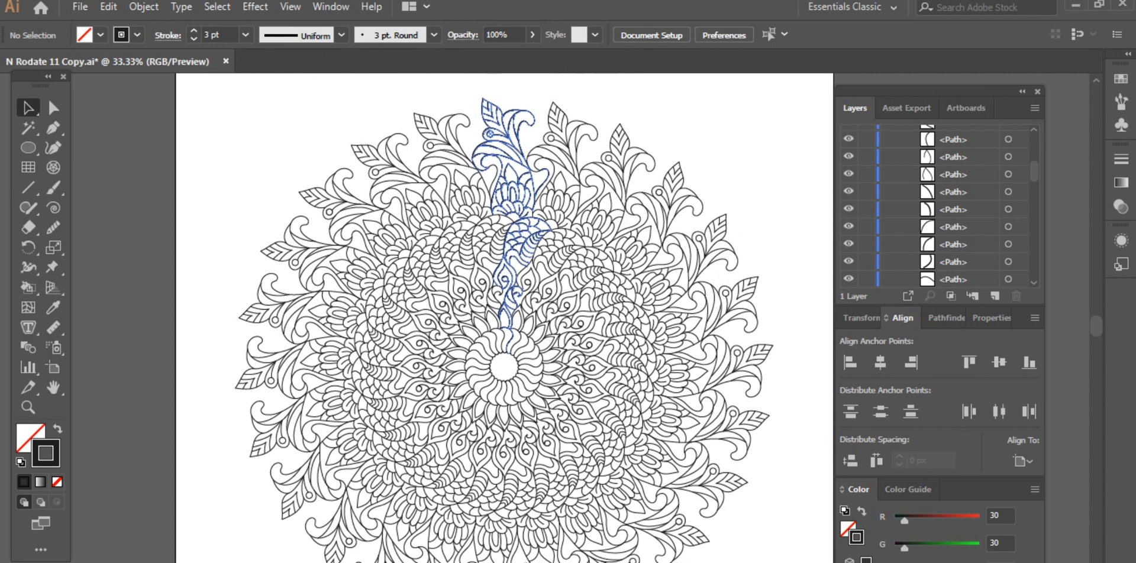
{"action": "scroll", "coordinate": [504, 319], "scroll_direction": "down", "scroll_amount": 1}
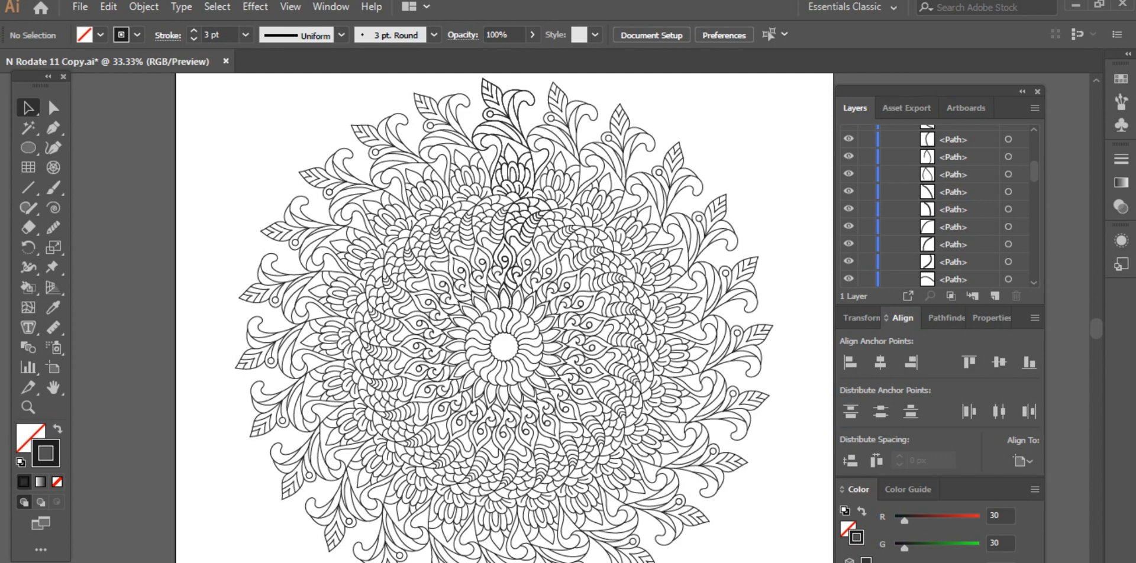
Group all the mandala's artwork, saving the document before and after grouping and accepting the legacy format each time
{"action": "key", "text": "ctrl+s"}
{"action": "key", "text": "Return"}
{"action": "key", "text": "ctrl+a"}
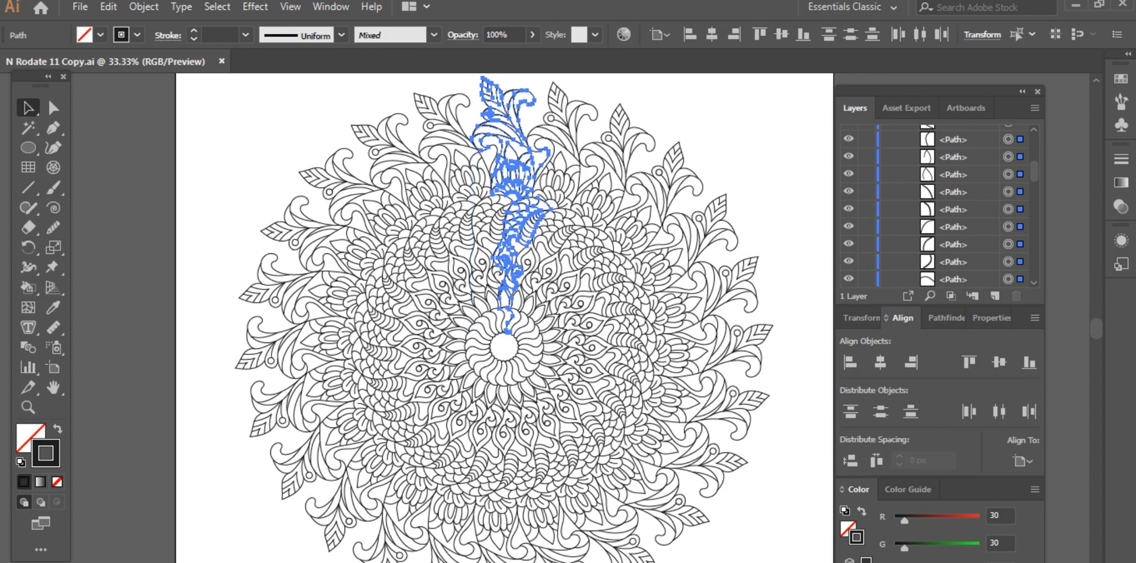
{"action": "key", "text": "ctrl+g"}
{"action": "key", "text": "ctrl+shift+a"}
{"action": "key", "text": "ctrl+s"}
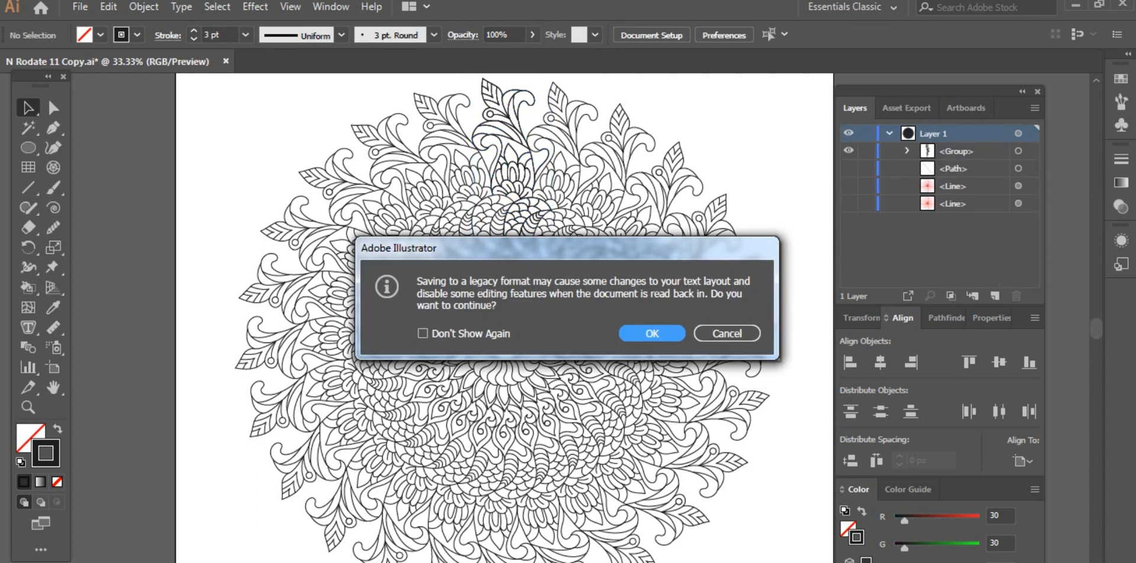
{"action": "key", "text": "Return"}
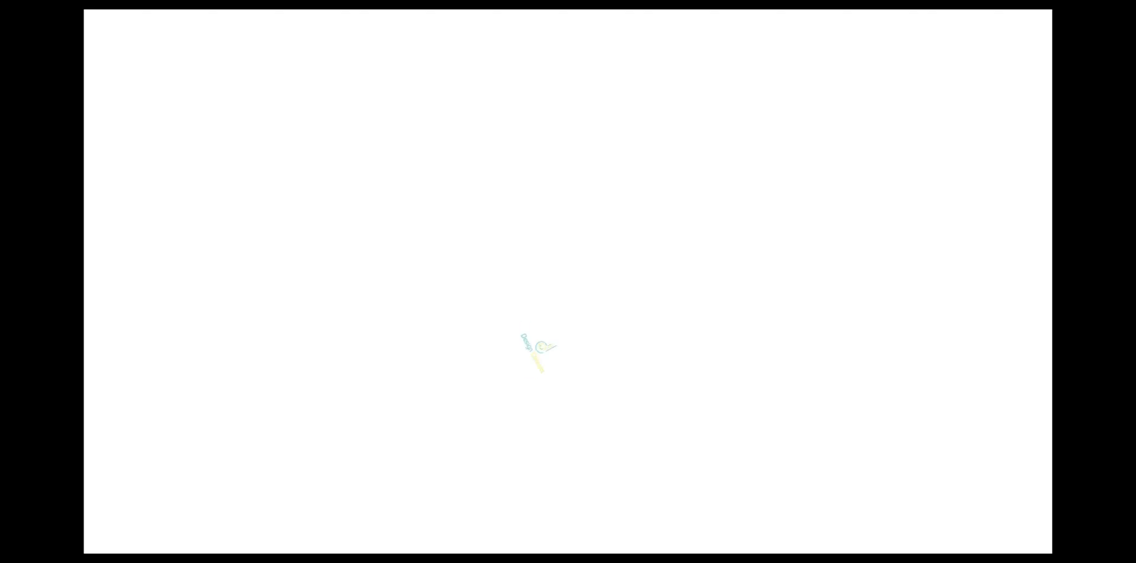